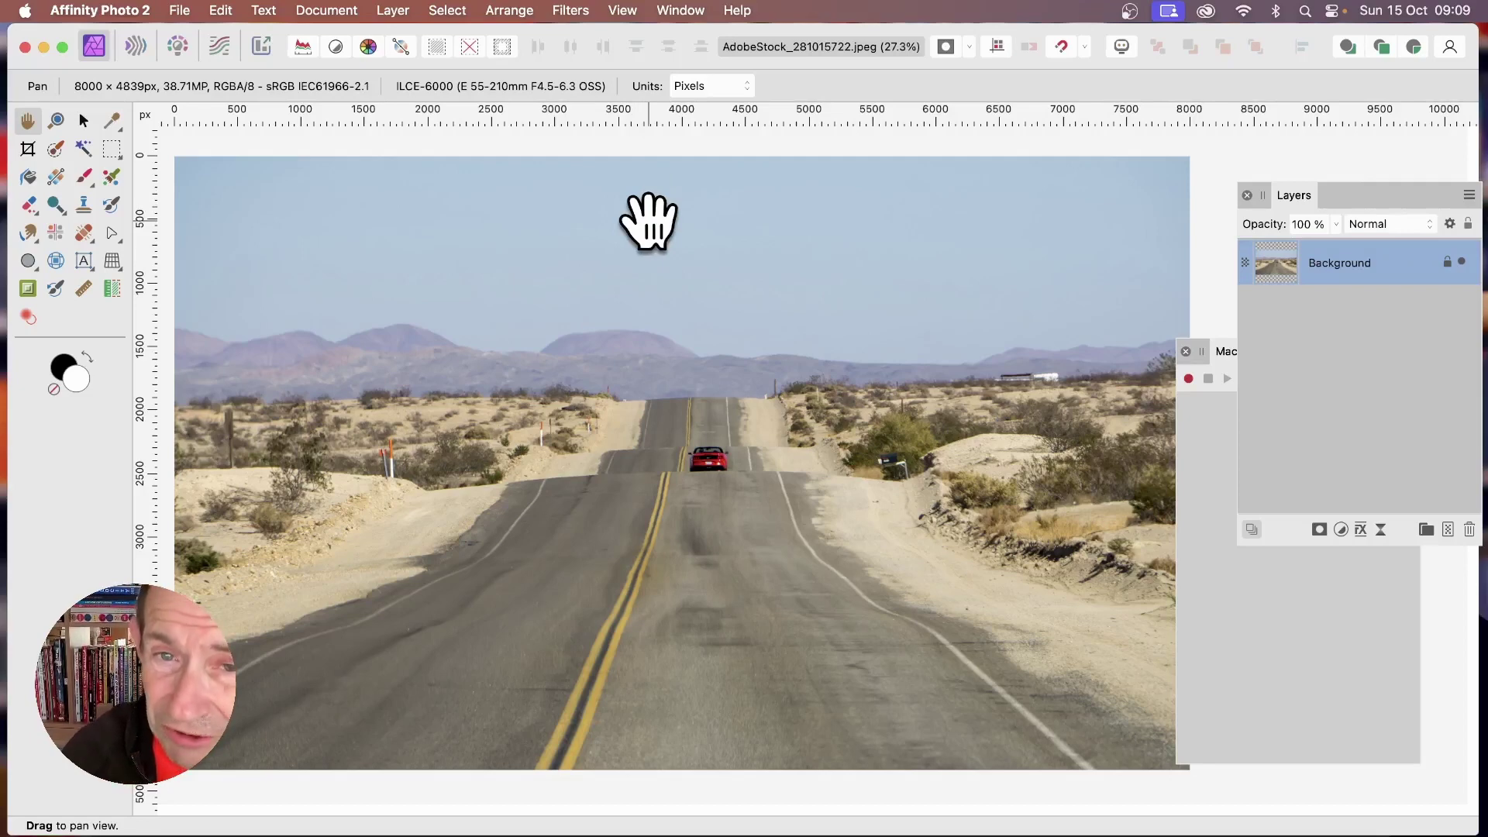
- Unlock the Background road photo layer, copy it, and delete it from the document
left_click(83, 120)
left_click_drag(571, 326, 576, 296)
left_click(1446, 262)
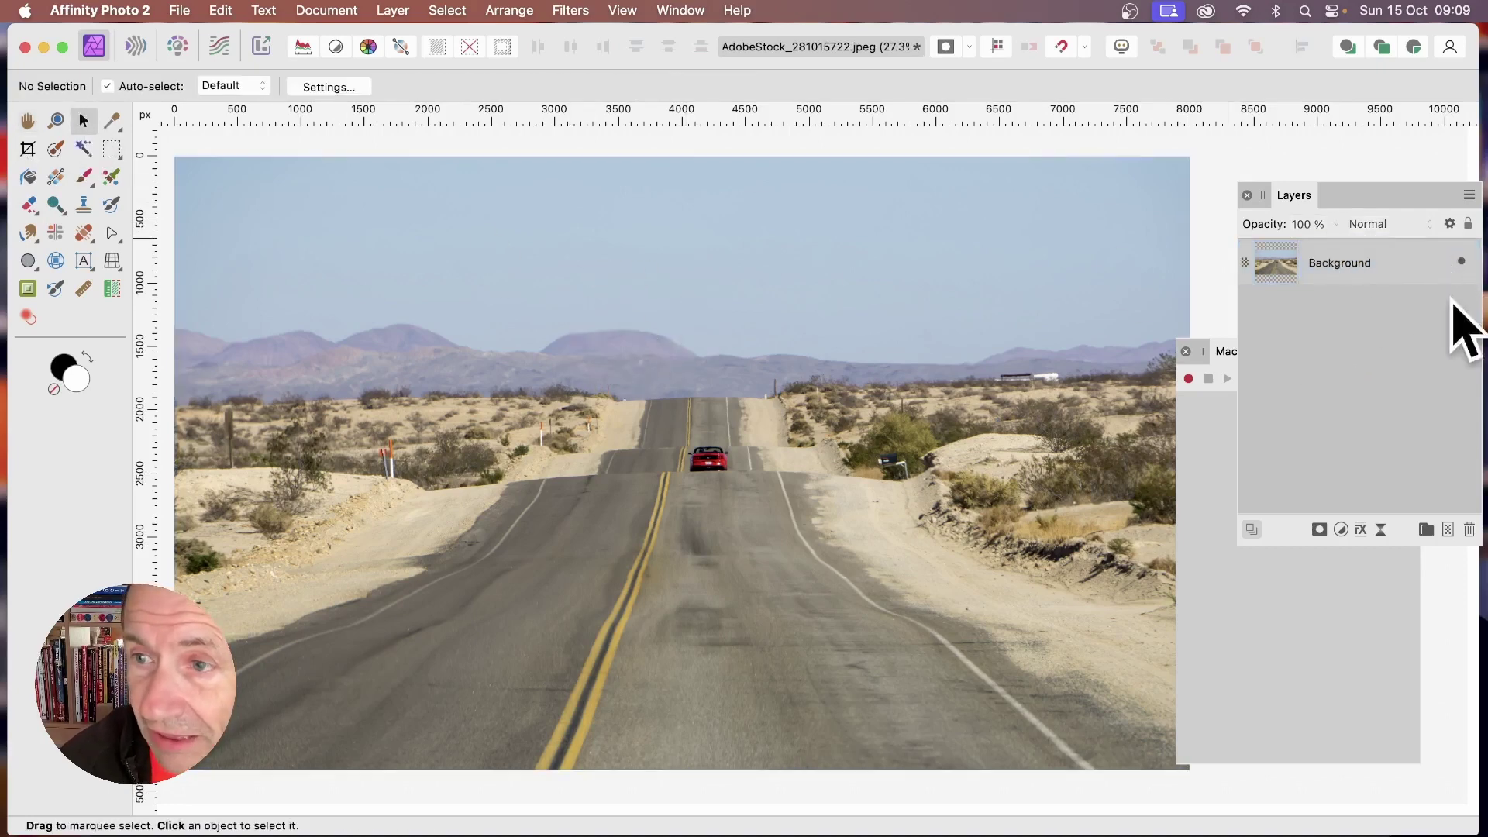
left_click(1292, 271)
left_click(220, 10)
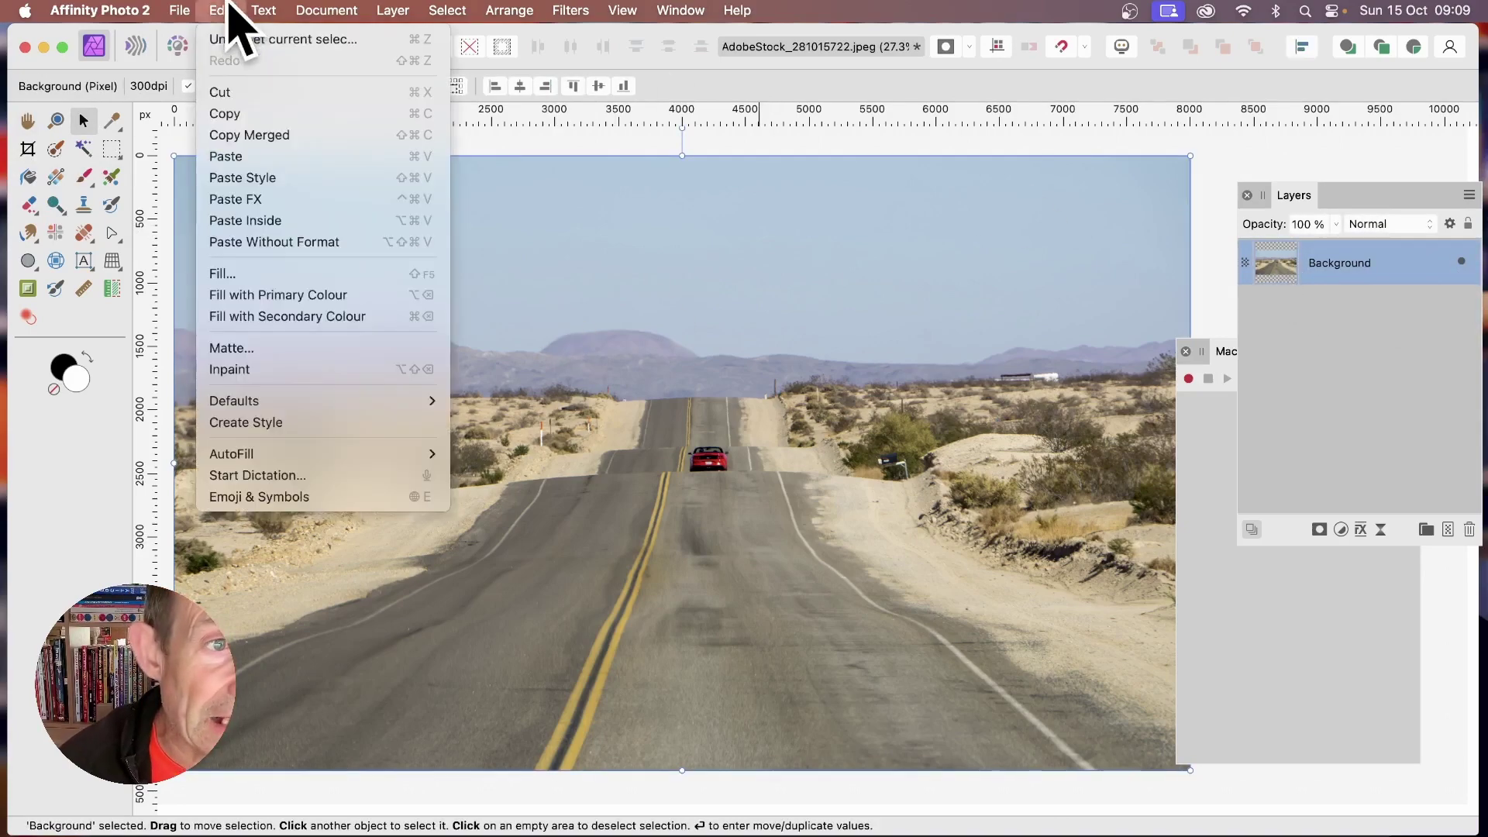
left_click(225, 114)
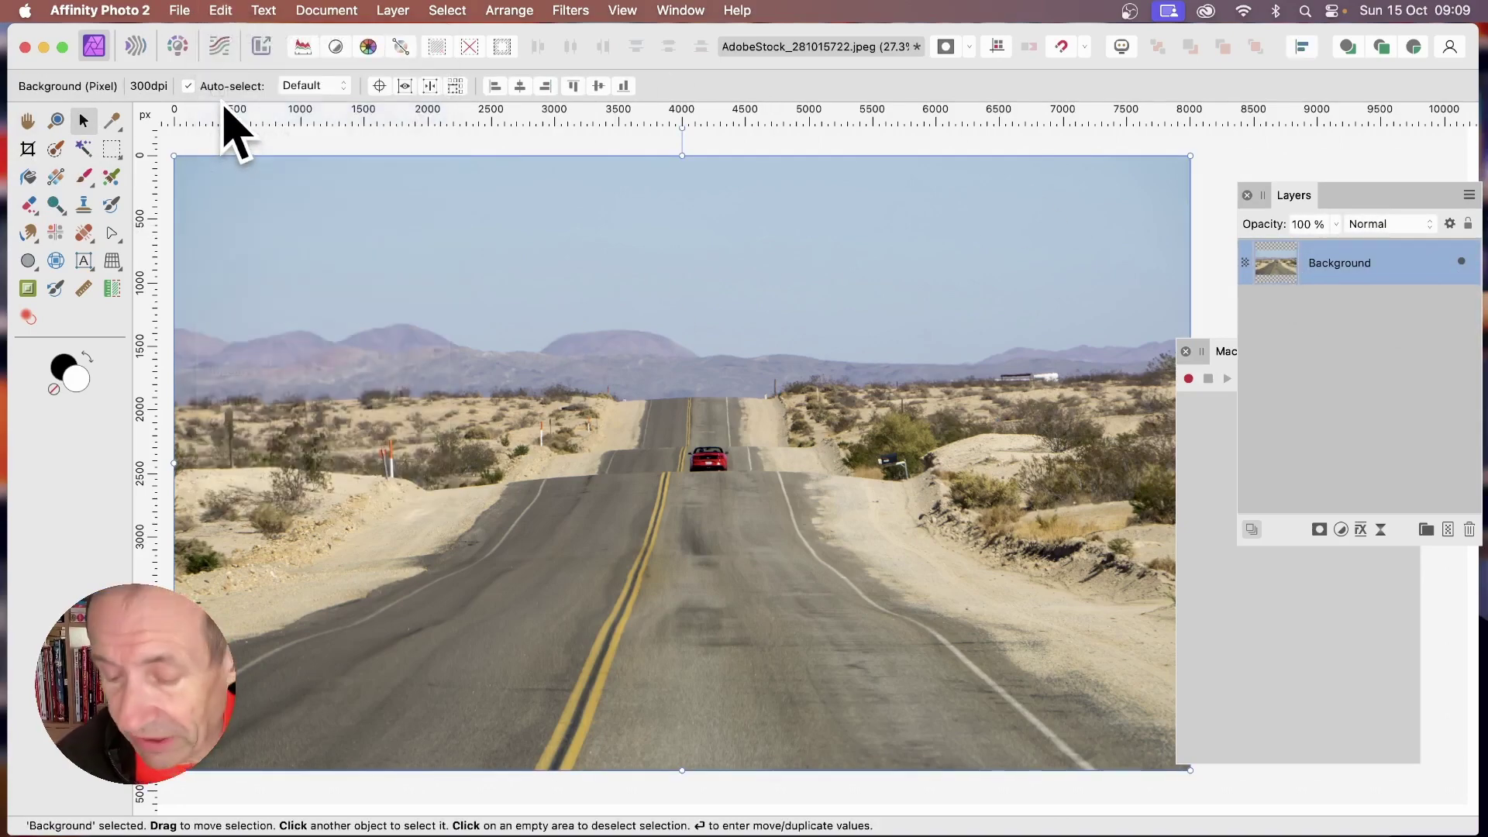
key("Delete")
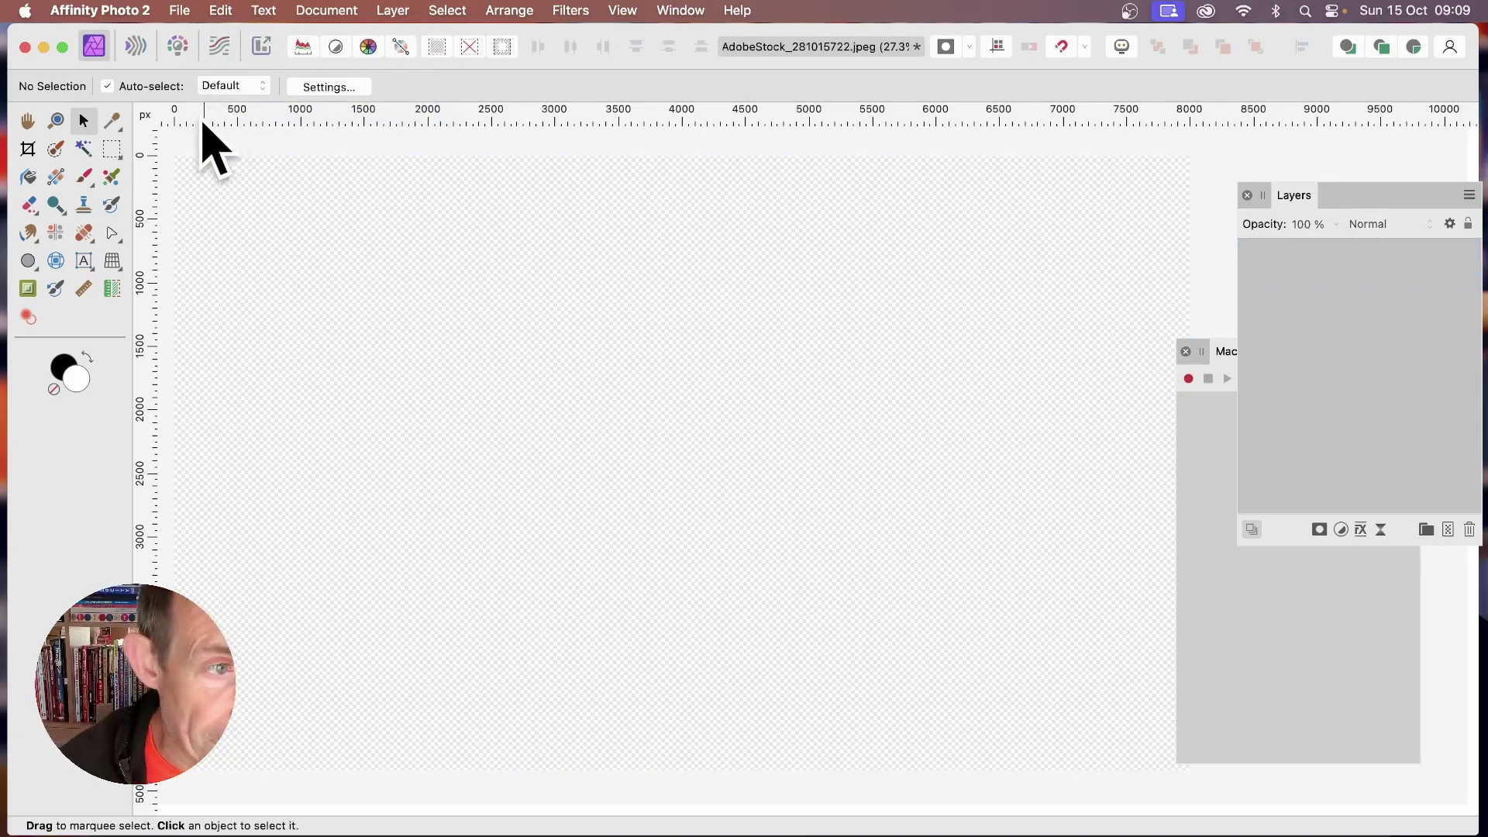
- Draw nine overlapping rectangles of varying sizes around the canvas centre with the Rectangle Tool
left_click(28, 261)
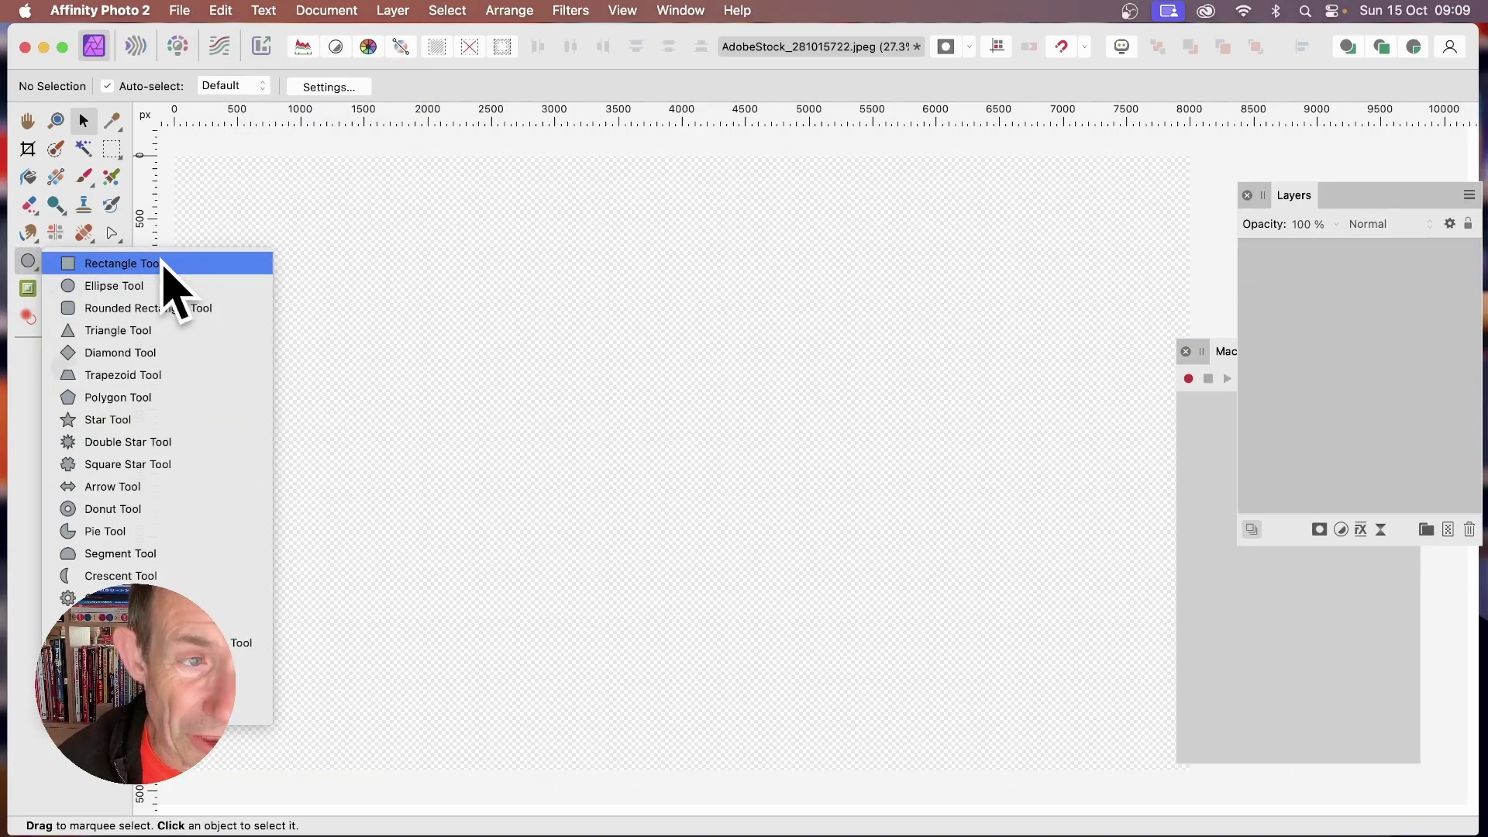
left_click(164, 264)
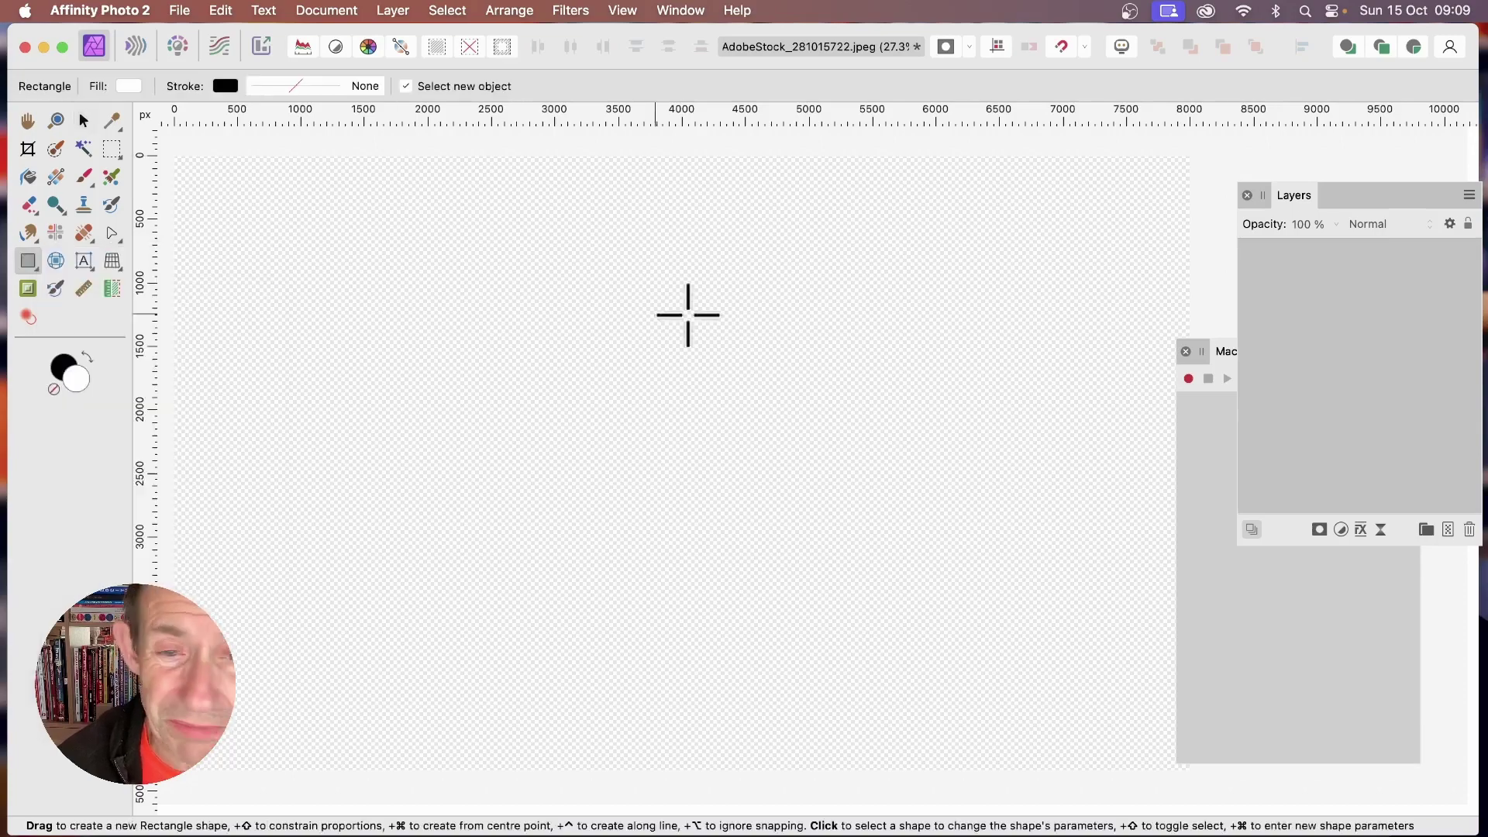
left_click_drag(497, 335, 686, 457)
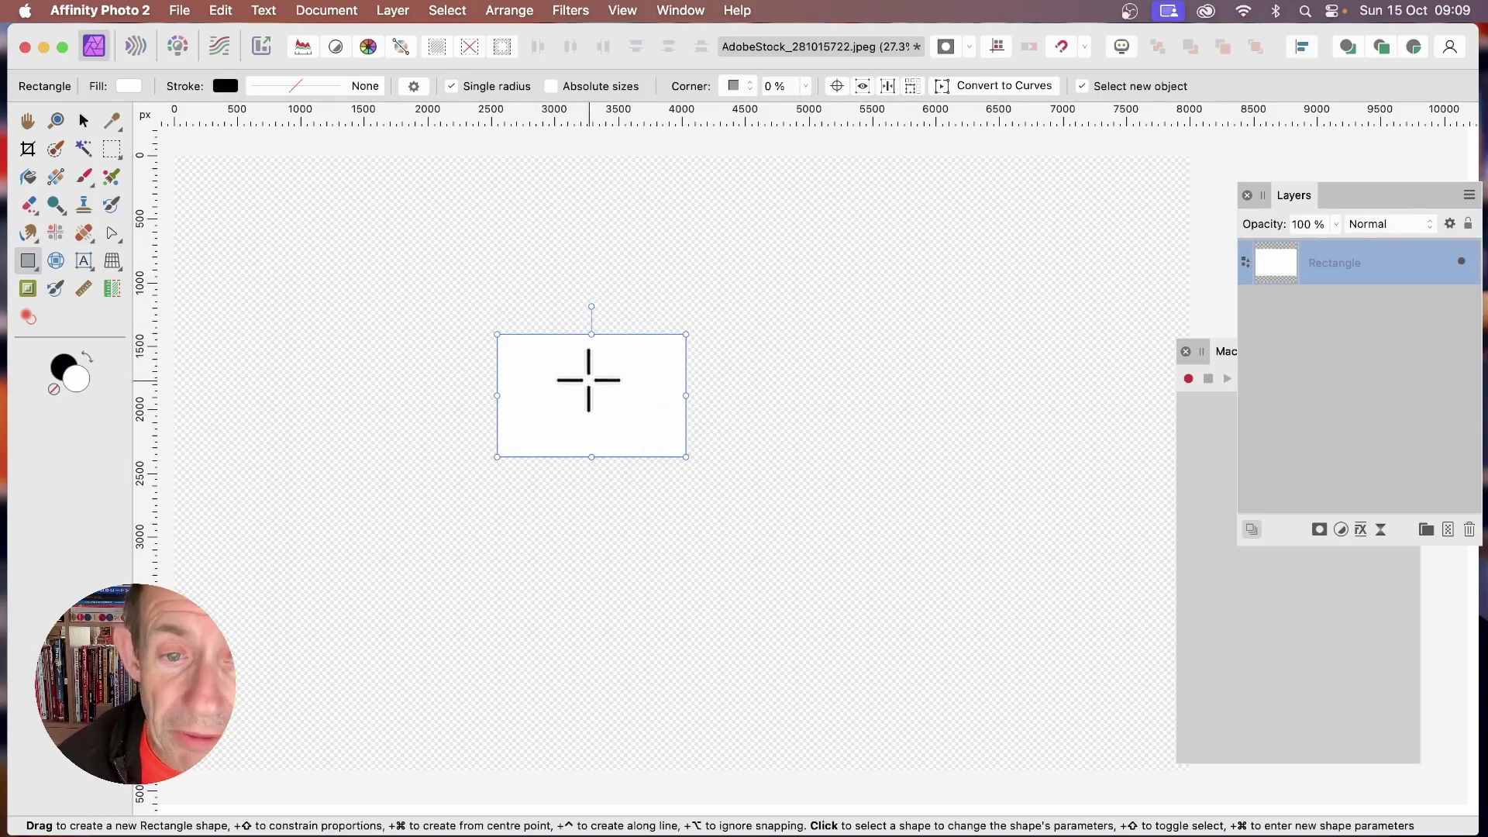
left_click_drag(572, 382, 757, 529)
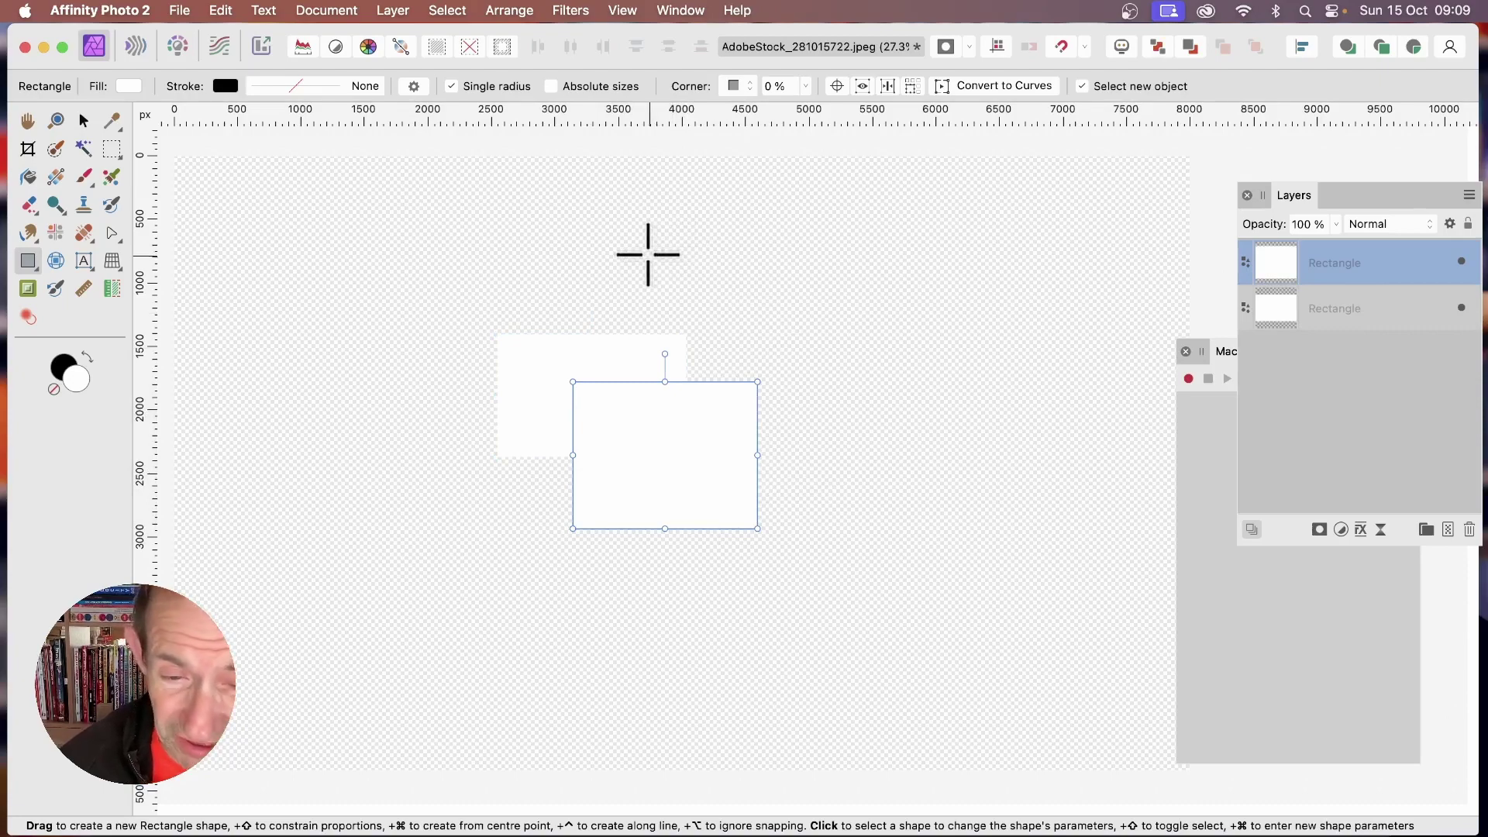
left_click_drag(681, 283, 875, 418)
left_click_drag(571, 282, 680, 363)
left_click_drag(453, 263, 558, 344)
left_click_drag(393, 362, 496, 452)
left_click_drag(532, 399, 612, 464)
left_click_drag(462, 486, 564, 572)
left_click_drag(579, 499, 771, 601)
- Add nine more rectangles to the right, top and upper-left of the layout
left_click_drag(796, 432, 892, 524)
left_click_drag(851, 326, 986, 425)
left_click_drag(755, 258, 880, 336)
left_click_drag(636, 319, 760, 388)
left_click_drag(570, 249, 671, 310)
mouse_move(465, 226)
left_mouse_down()
mouse_move(602, 322)
mouse_move(529, 276)
left_mouse_up()
left_click_drag(393, 297, 518, 394)
left_click_drag(193, 173, 388, 321)
left_click_drag(244, 343, 424, 461)
- Fill the lower canvas with more rectangles, including a tall thin one and a wide middle strip
left_click_drag(215, 496, 412, 671)
left_click_drag(439, 588, 566, 695)
left_click_drag(591, 565, 786, 733)
left_click_drag(836, 541, 1072, 716)
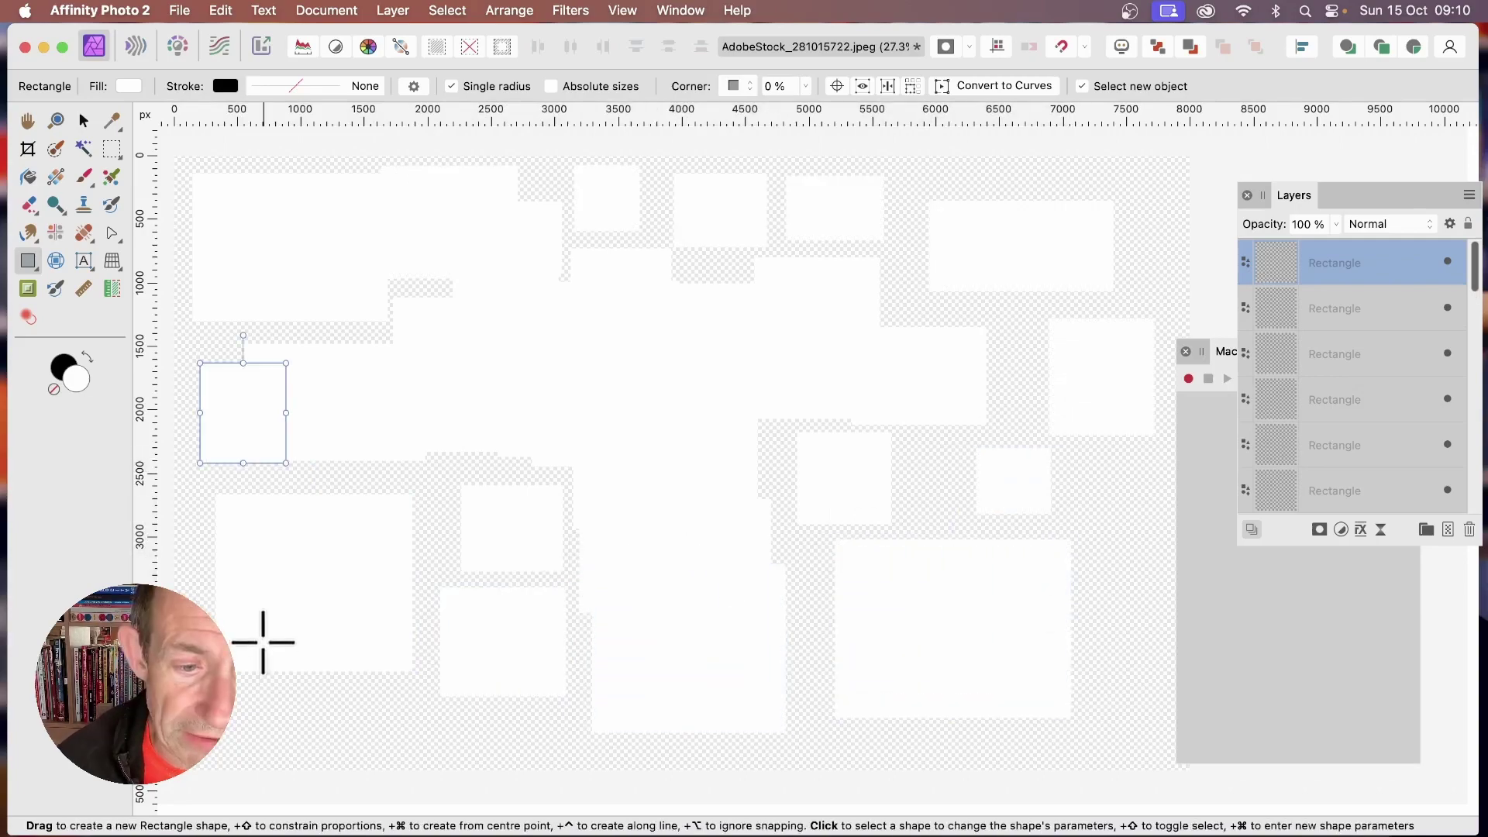
left_click_drag(262, 642, 359, 735)
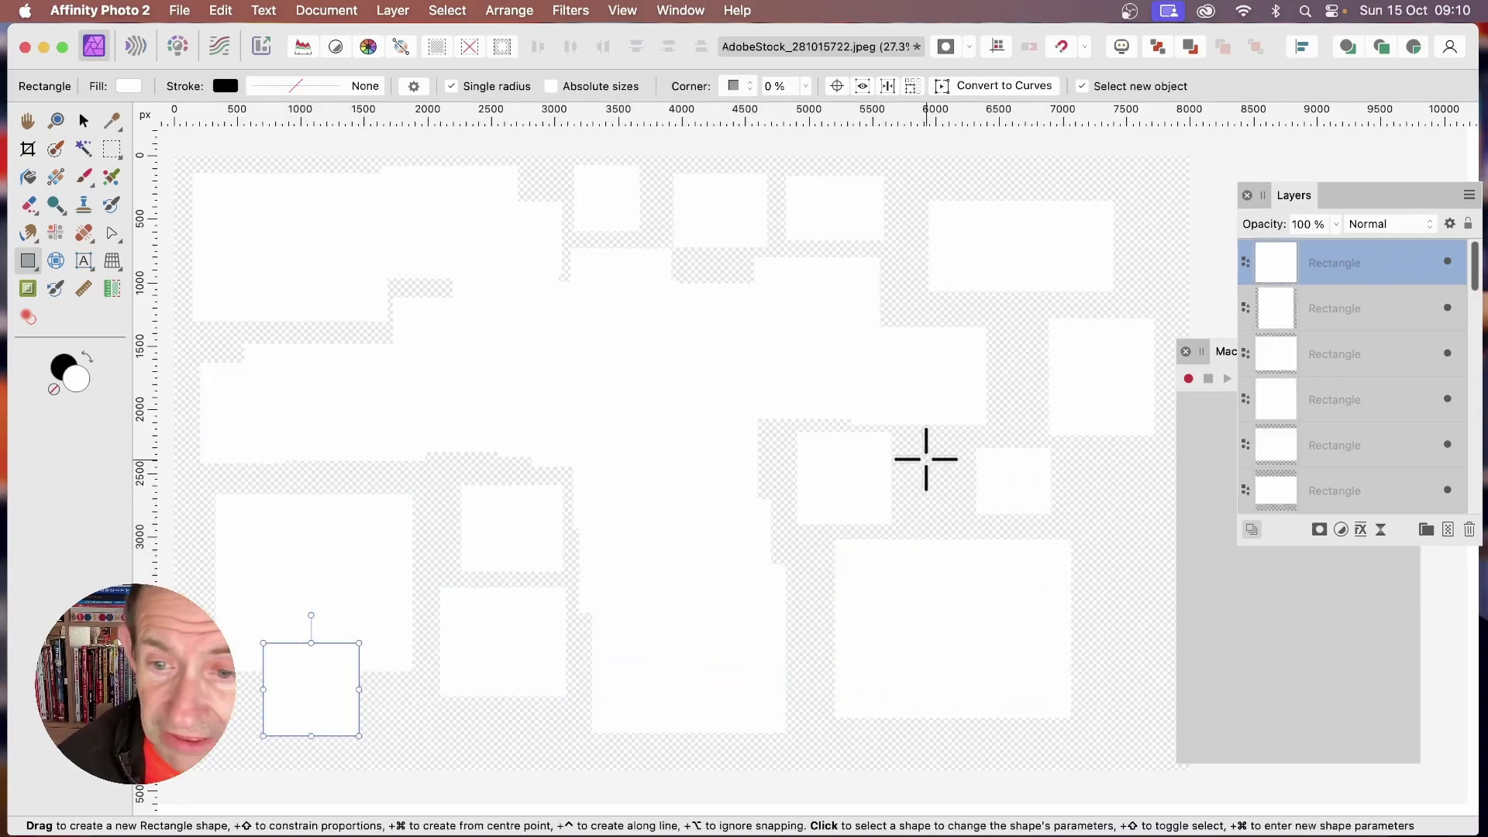
left_click_drag(927, 462, 964, 760)
left_click_drag(1089, 504, 1155, 573)
left_click_drag(421, 473, 819, 527)
left_click_drag(556, 170, 622, 211)
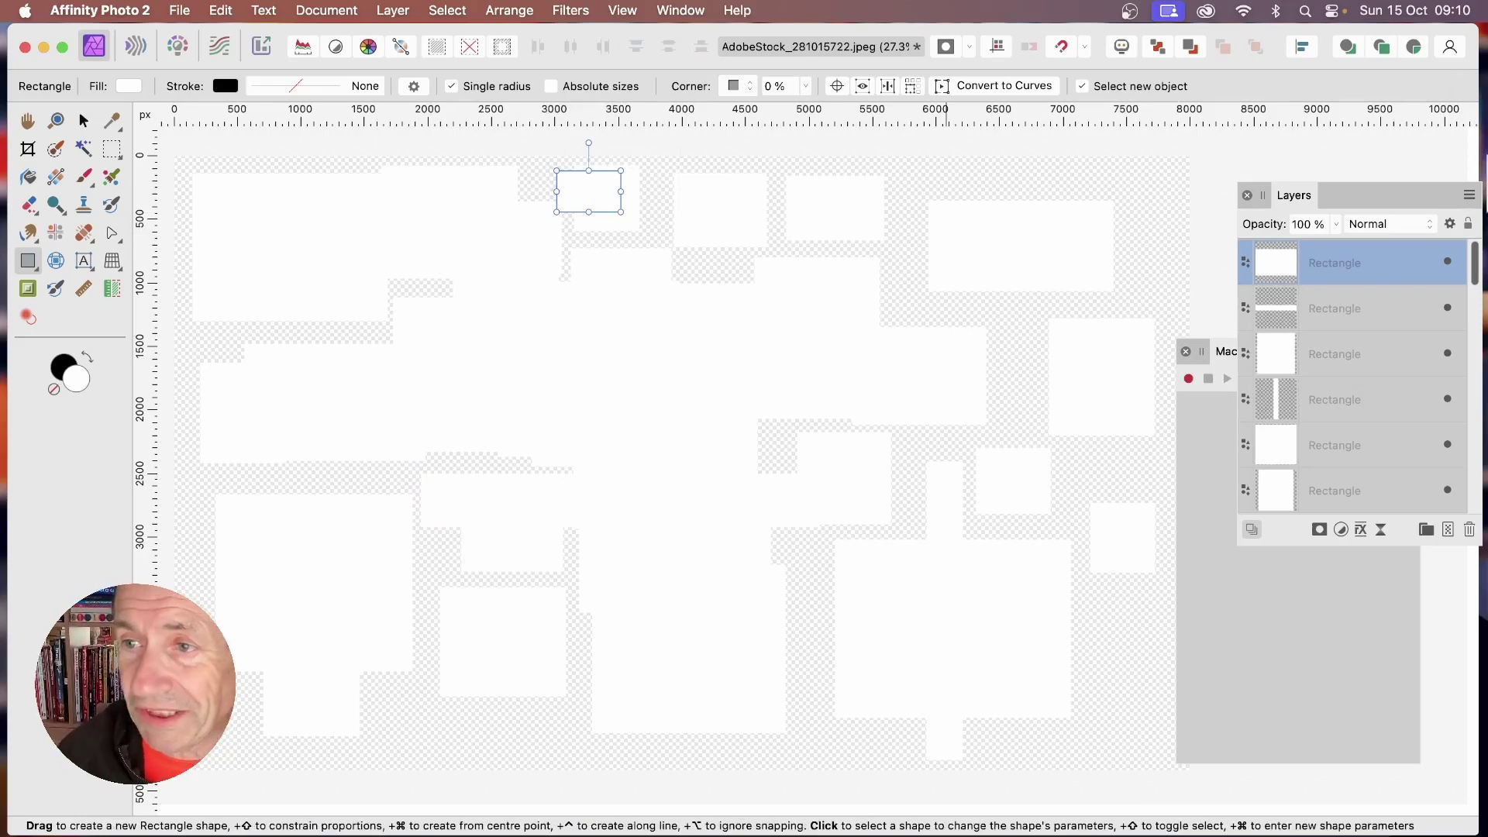
left_click_drag(1474, 256, 1475, 492)
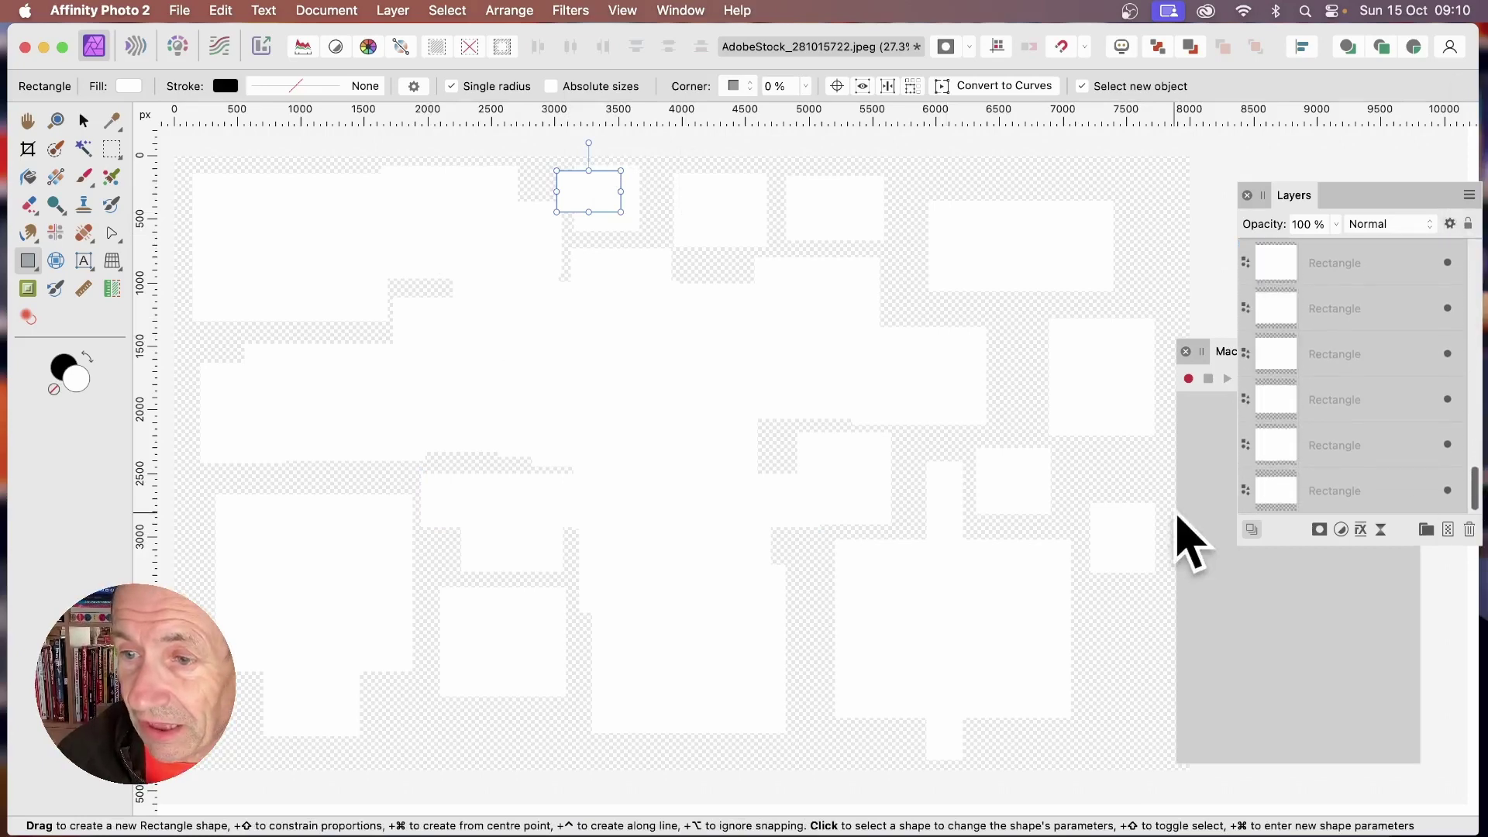
- Paste the copied road photo inside the first rectangle near the canvas centre with Edit > Paste Inside
left_click(1325, 496)
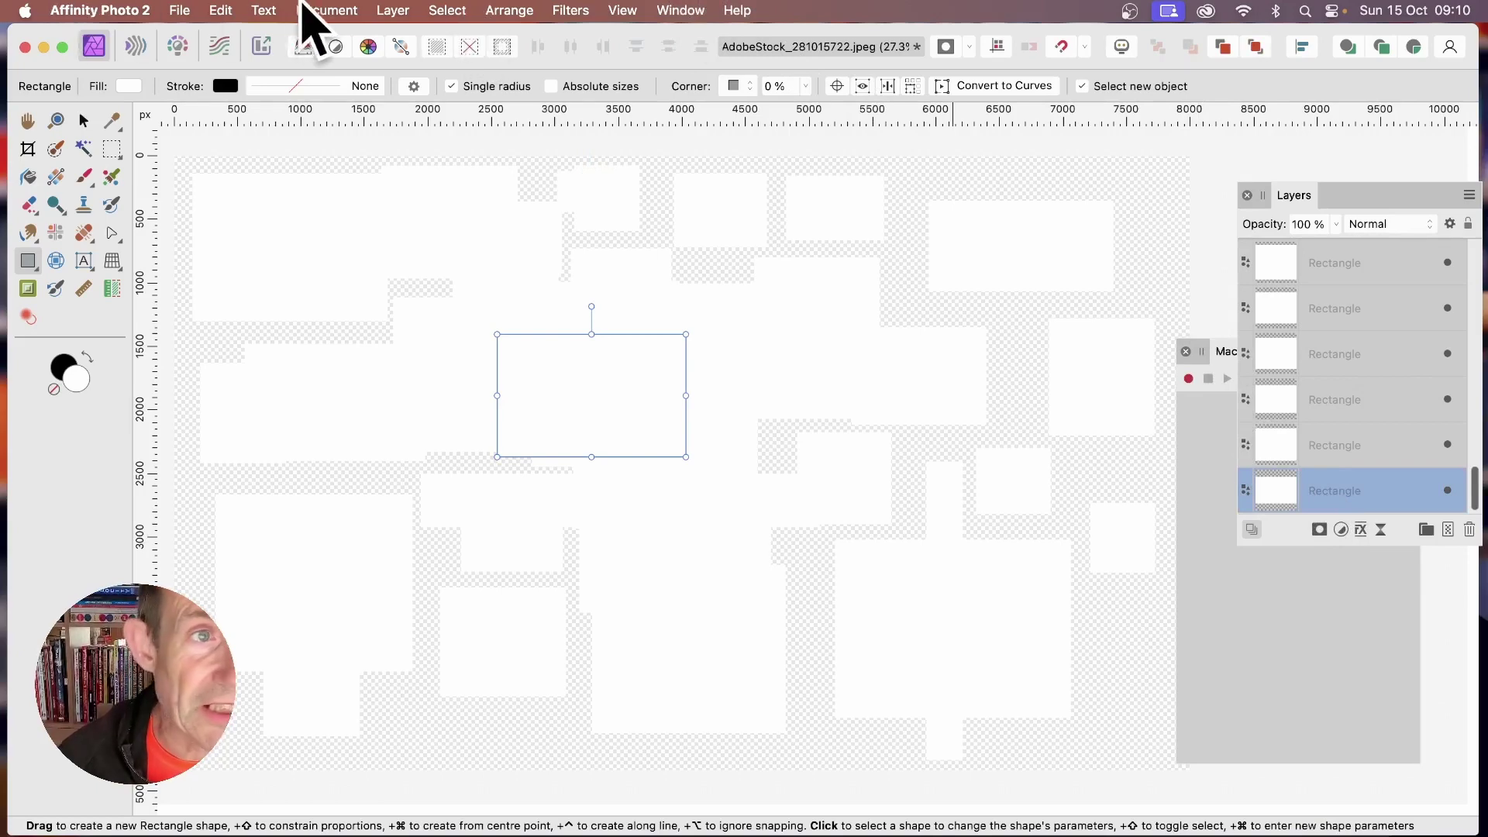
left_click(230, 7)
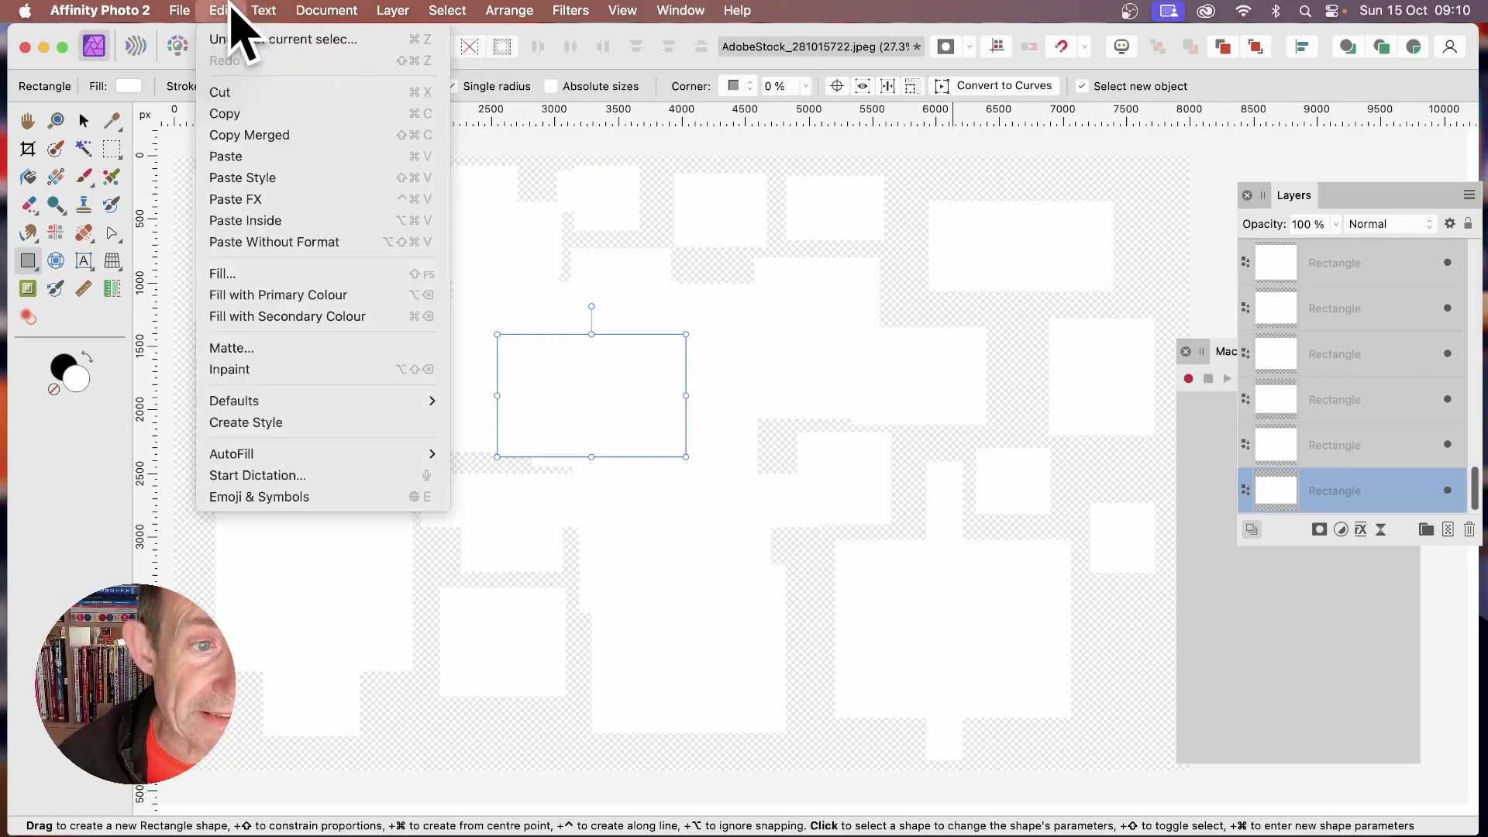
left_click(256, 221)
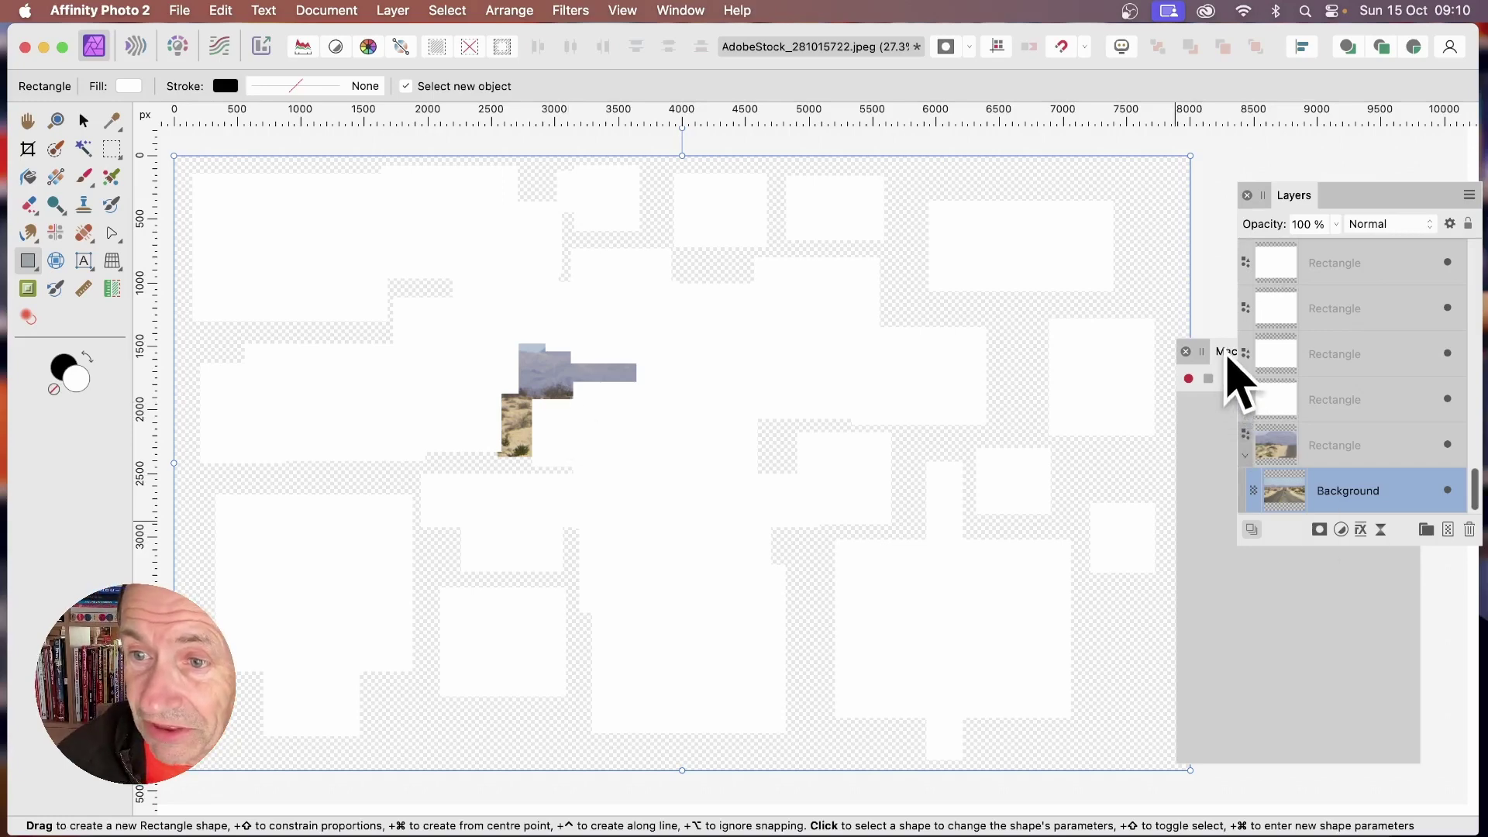
- Start a macro recording whose first step selects the parent rectangle holding the photo clip
left_click_drag(1223, 357, 1160, 333)
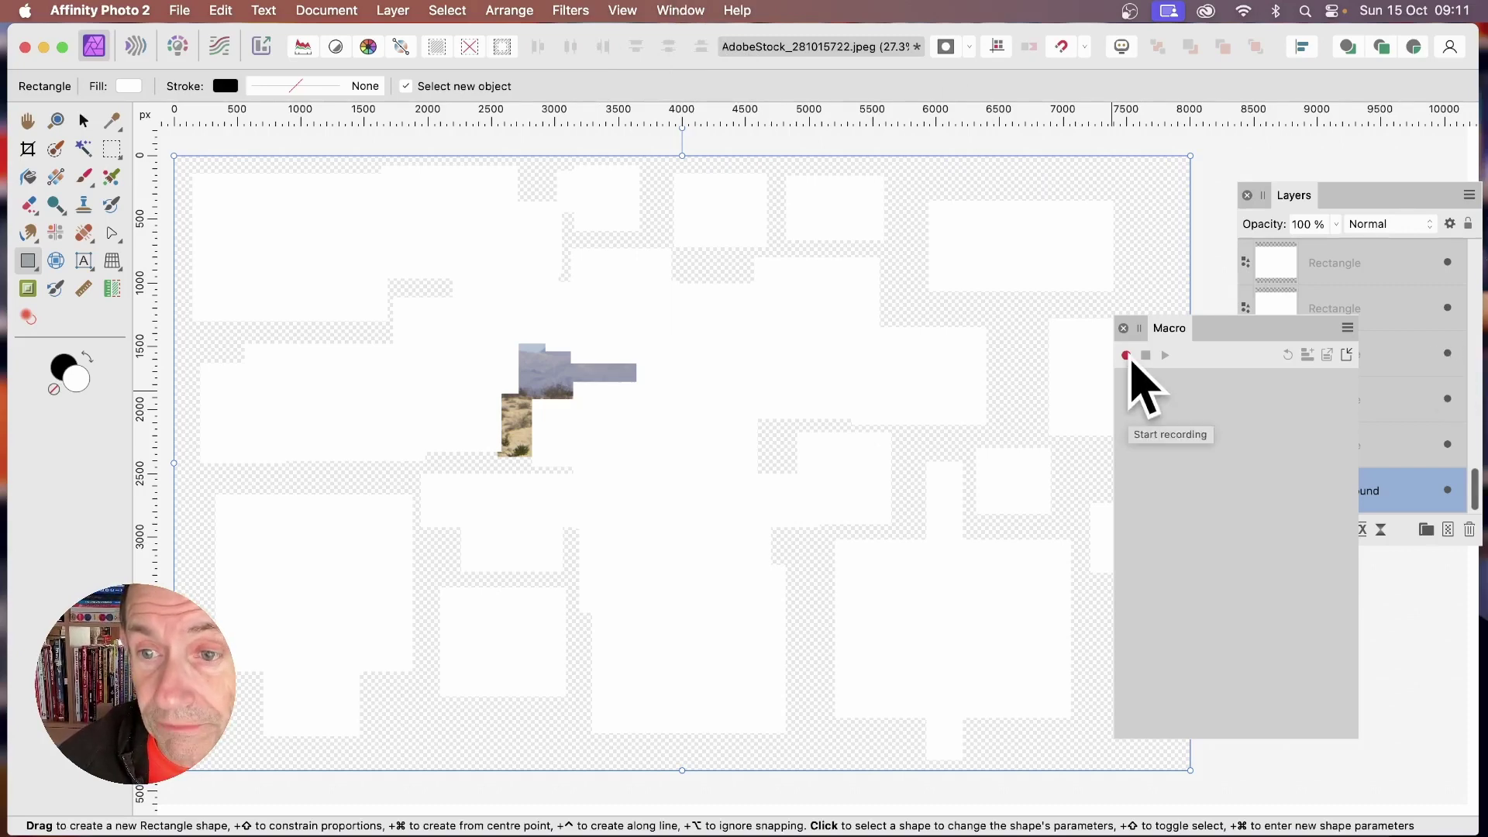
left_click(1126, 355)
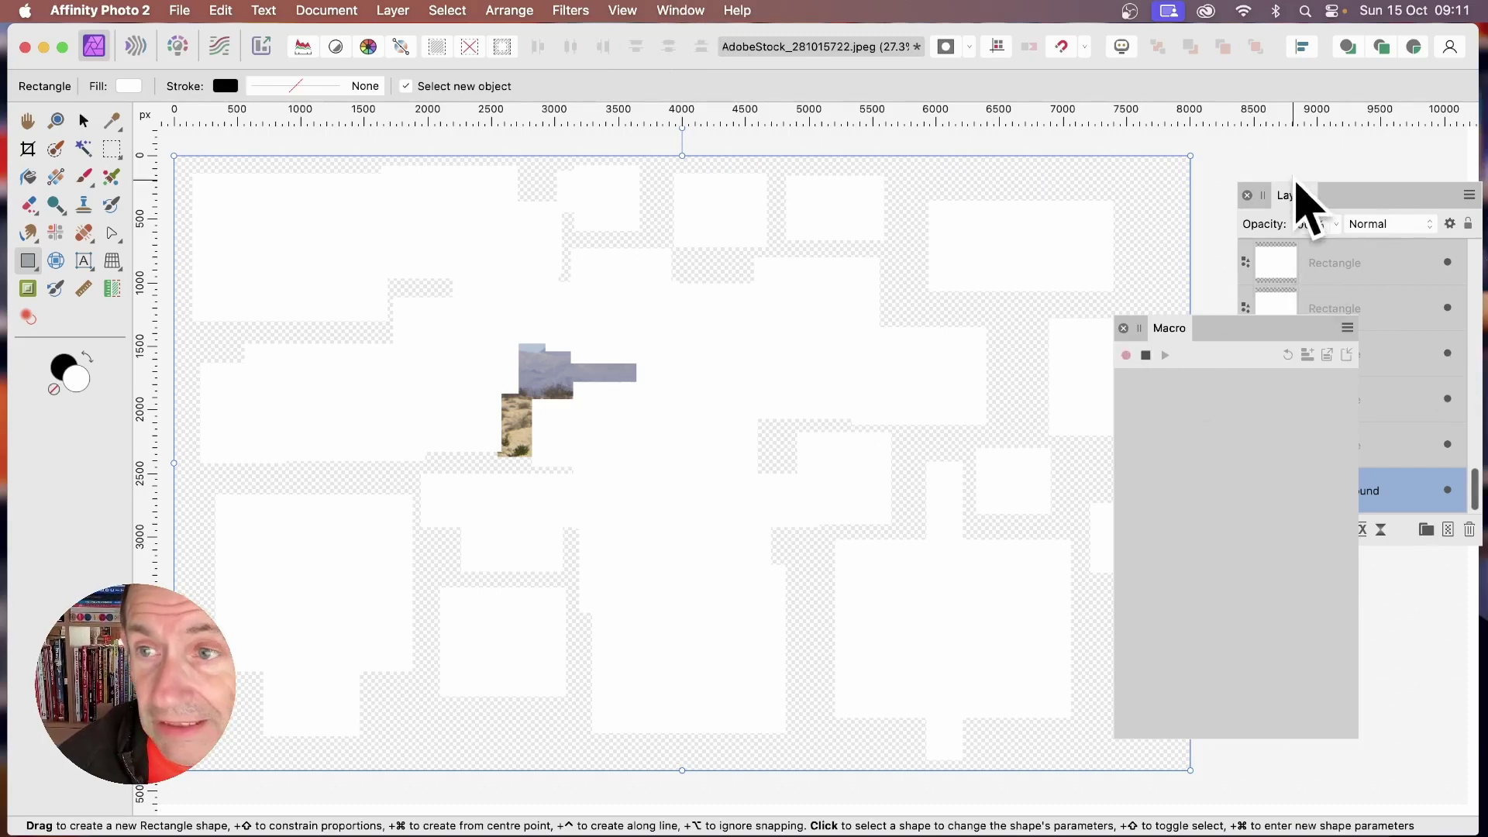
left_click(1302, 203)
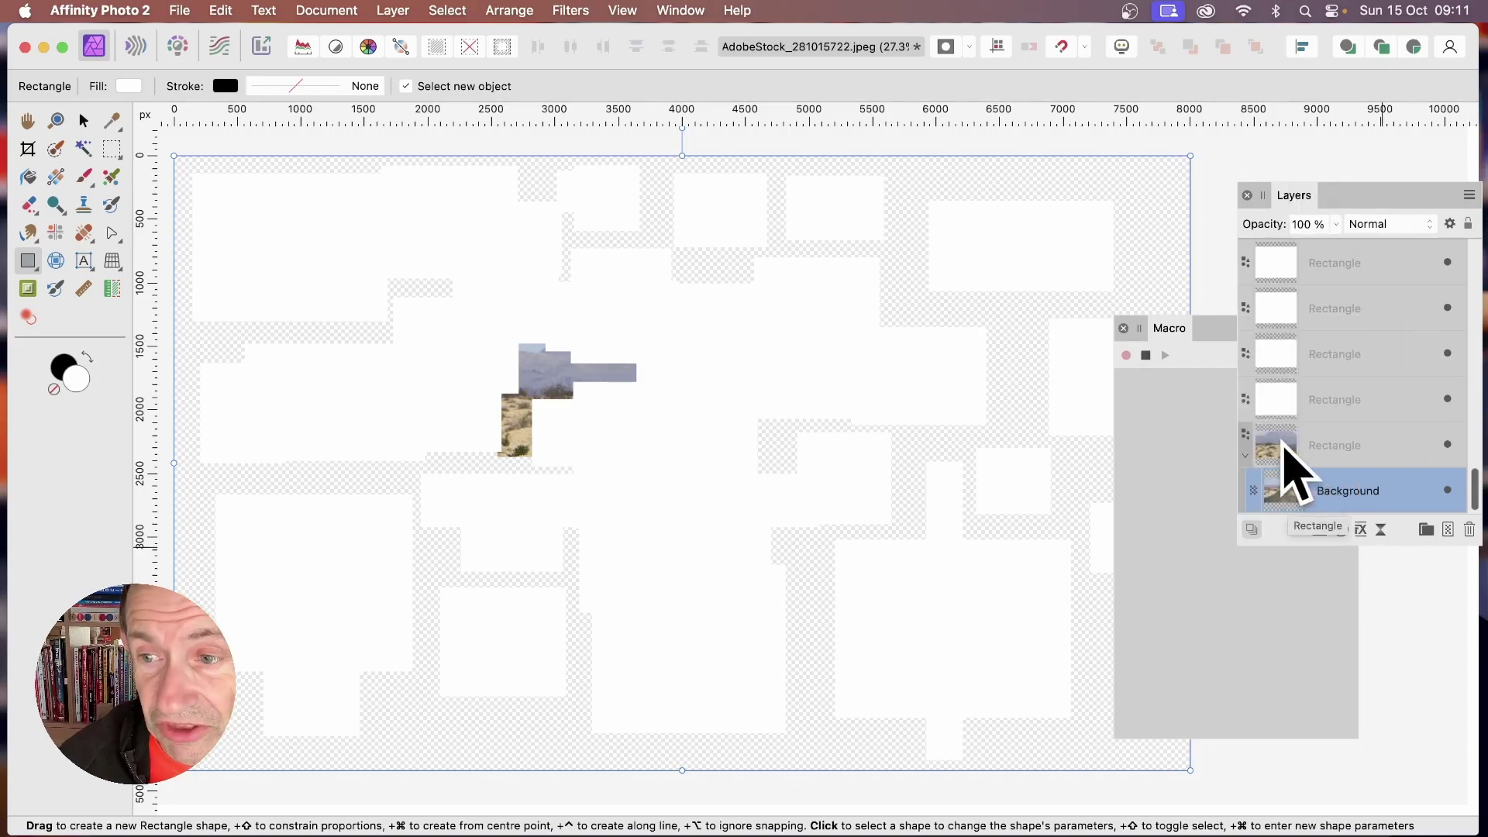
left_click(1283, 448)
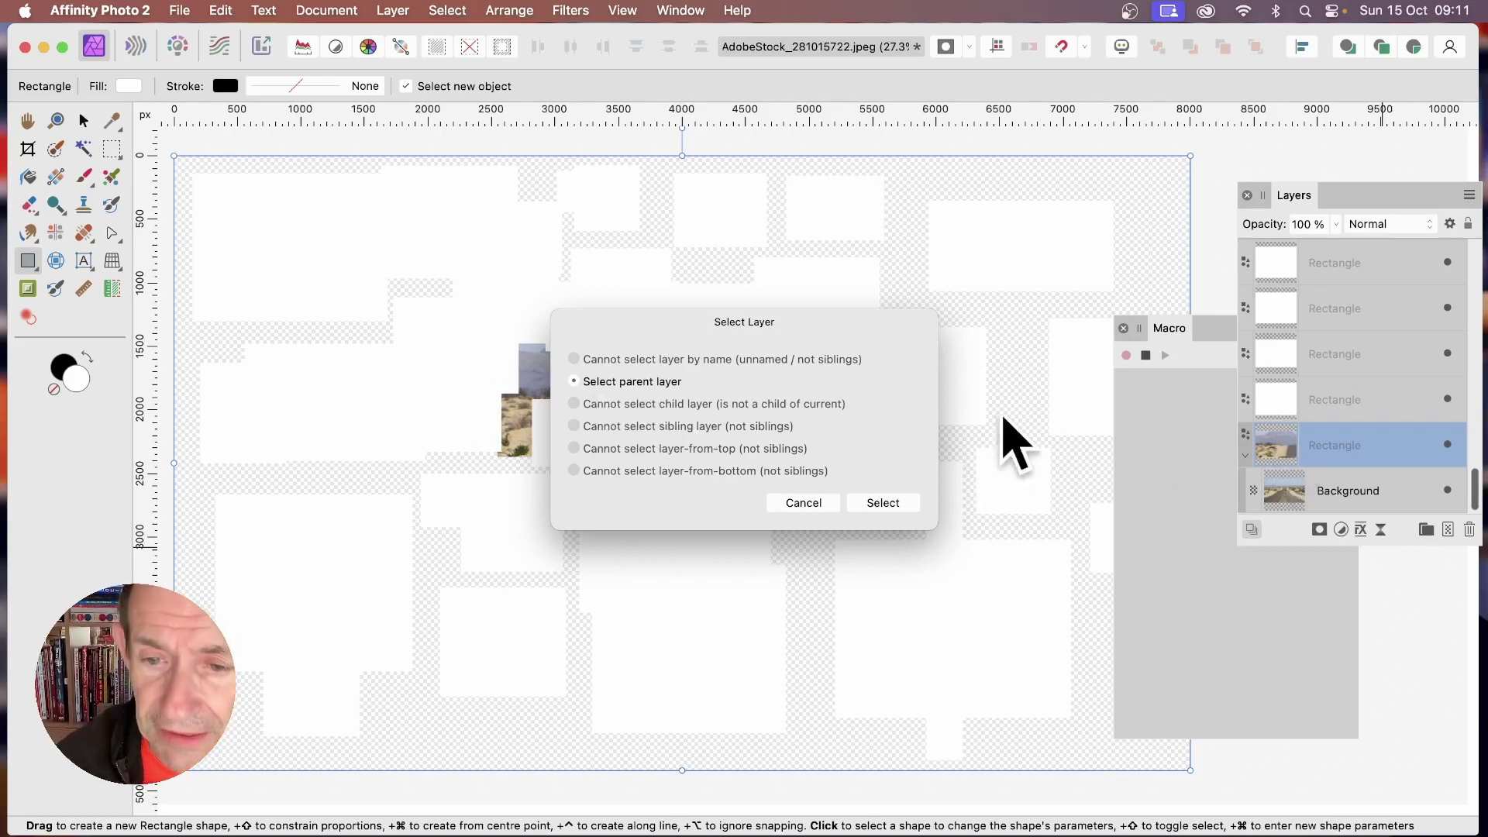
left_click(891, 503)
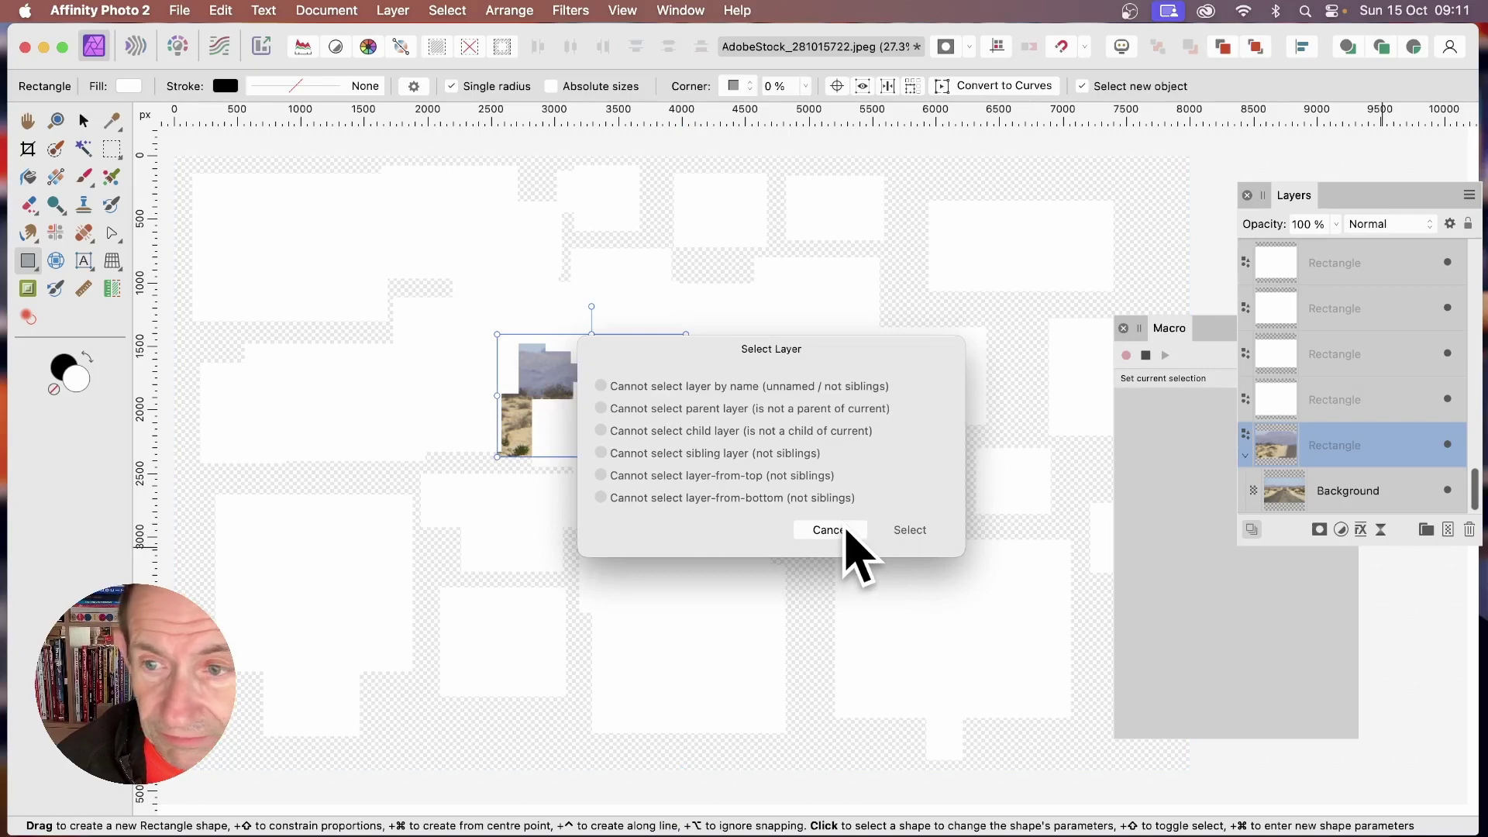
left_click(829, 530)
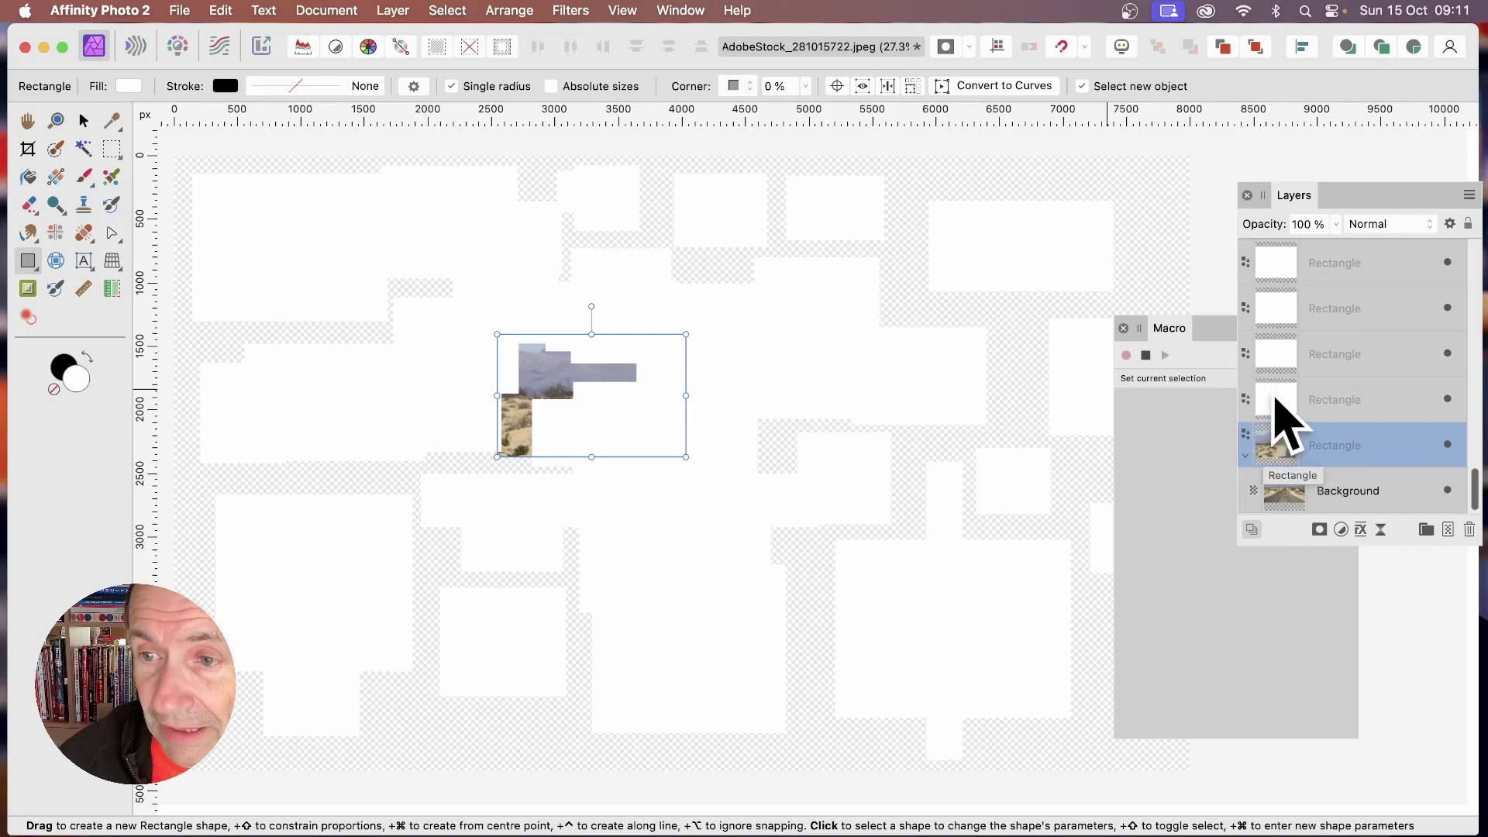
- Select the Rectangle layer one above and paste the road photo inside it while recording
left_click(1275, 398)
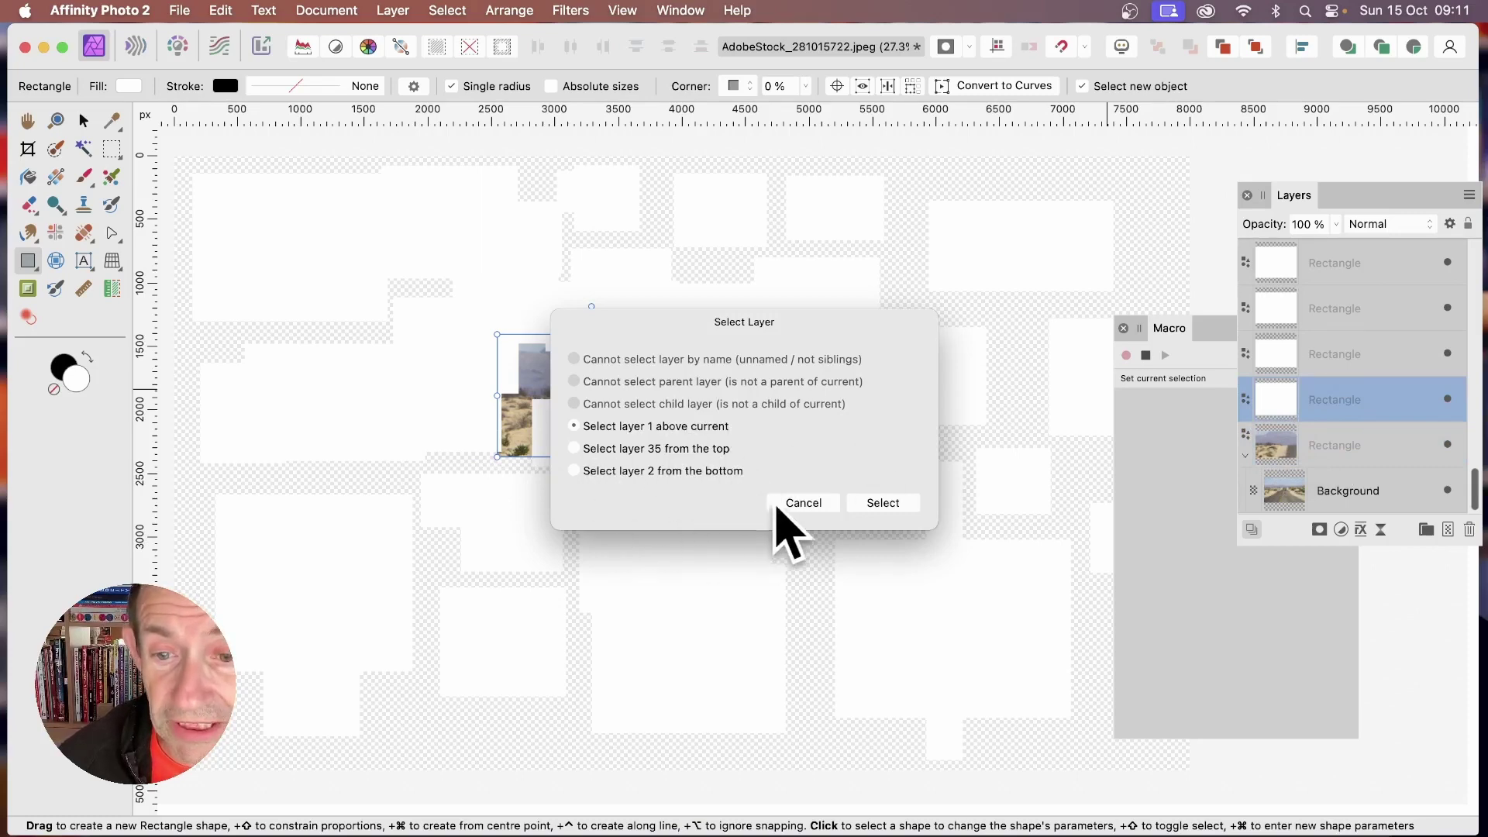
left_click(884, 503)
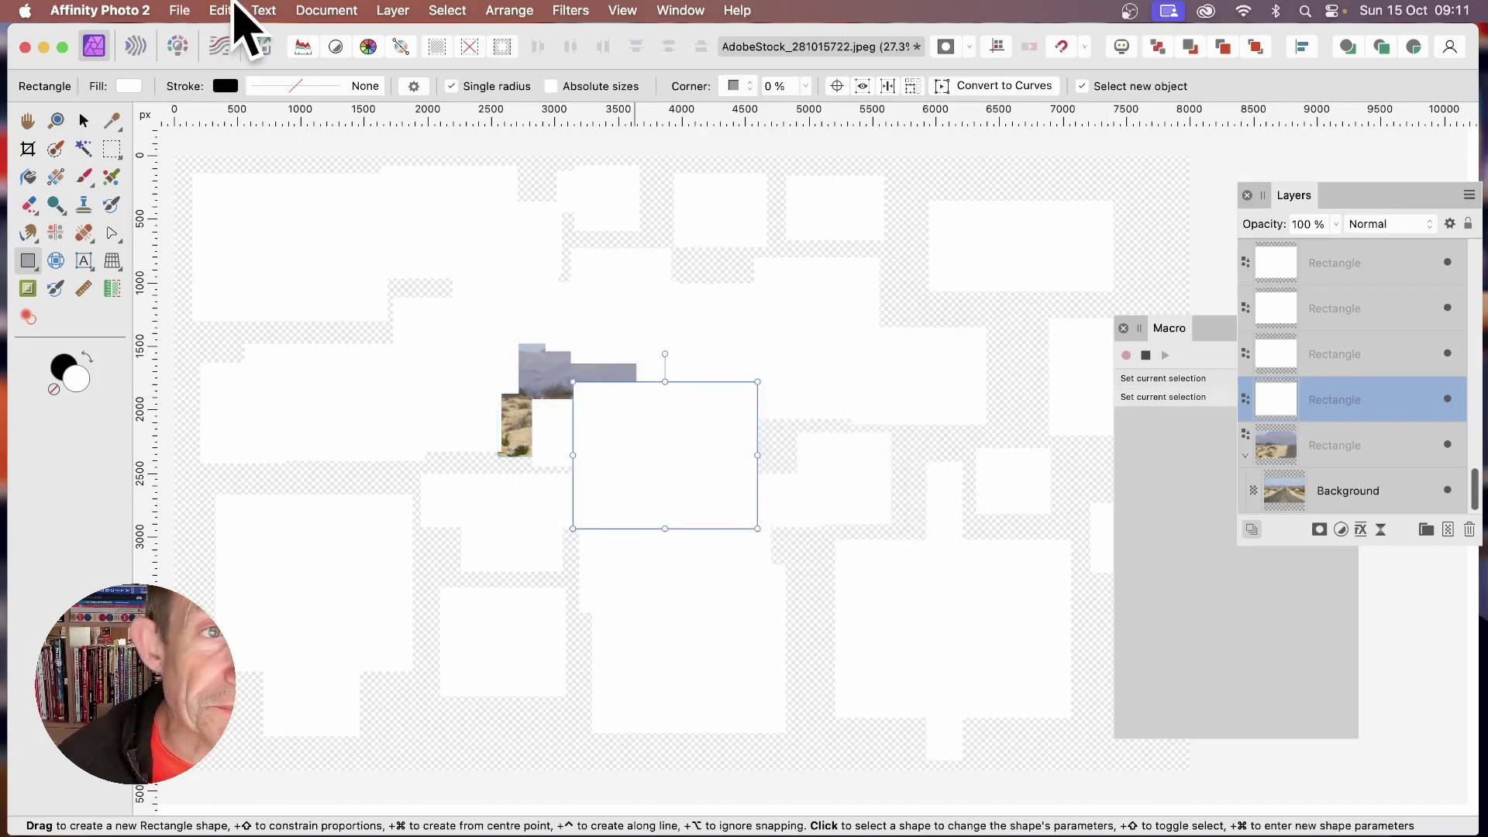
left_click(224, 10)
left_click(261, 223)
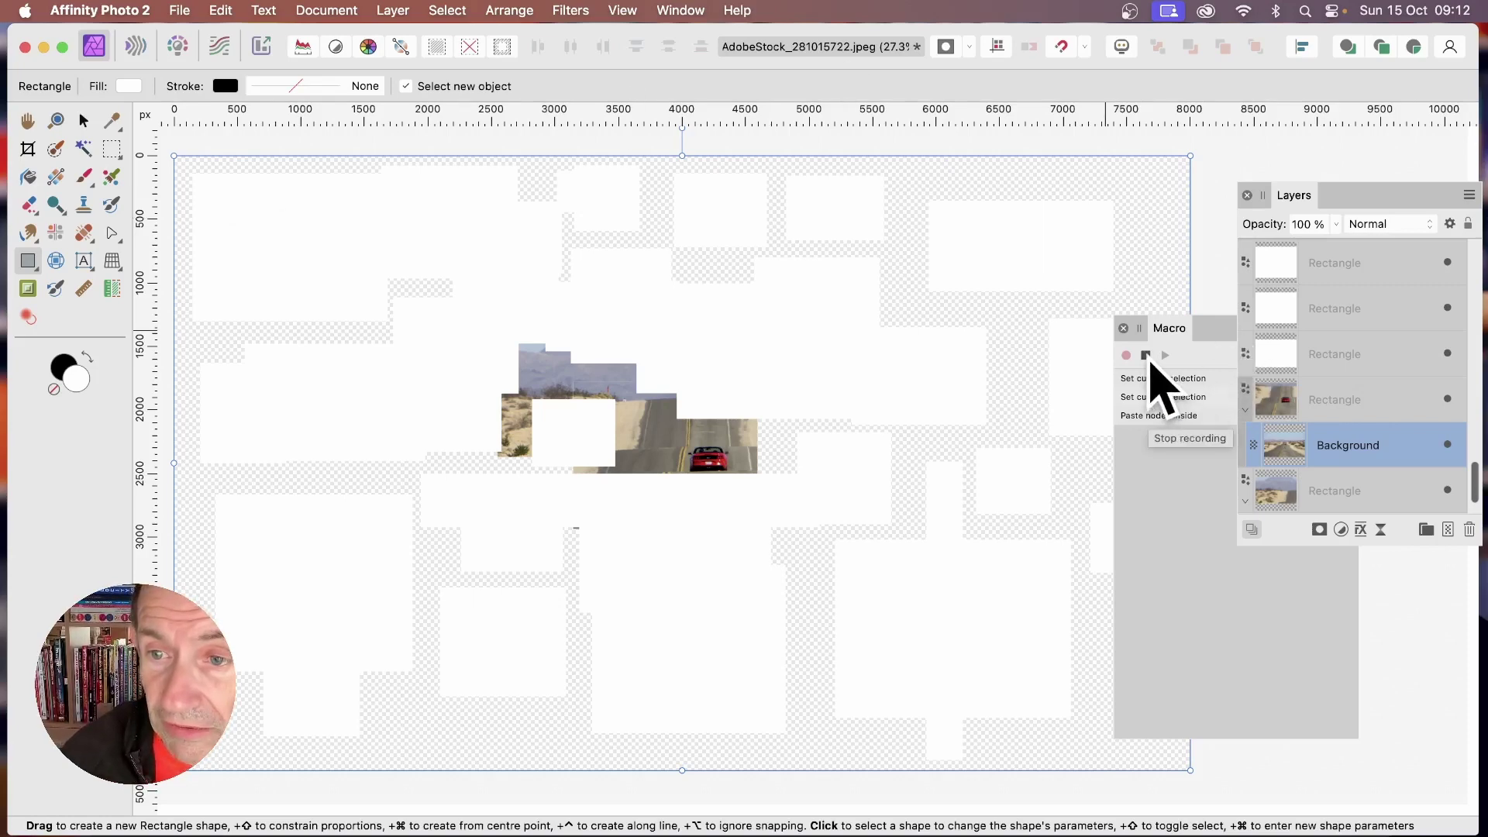
- Stop the macro recording, move the Macro panel off the Layers list, and run it once
left_click(1147, 356)
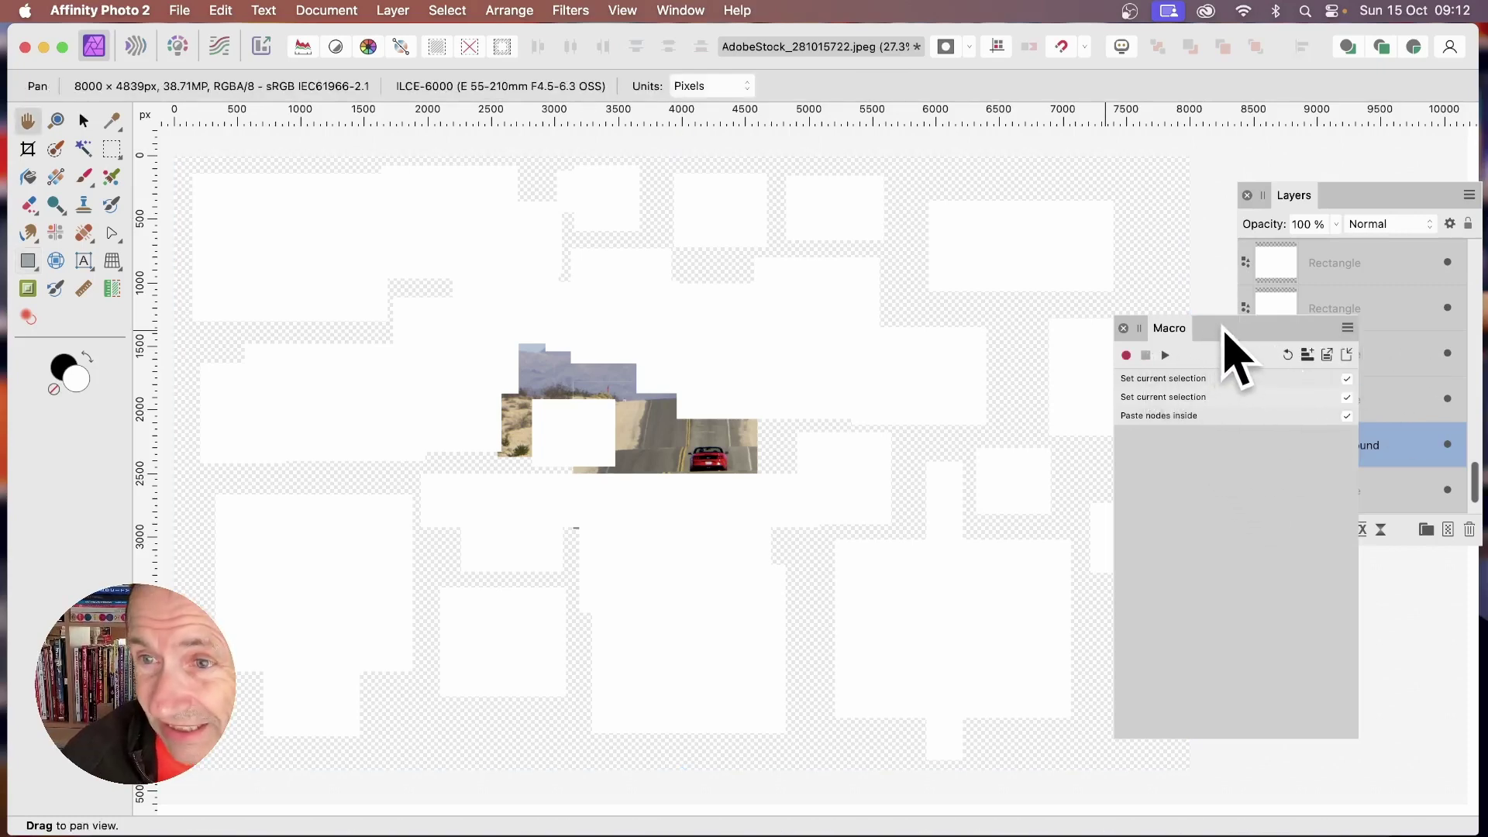
left_click_drag(1226, 330, 1074, 362)
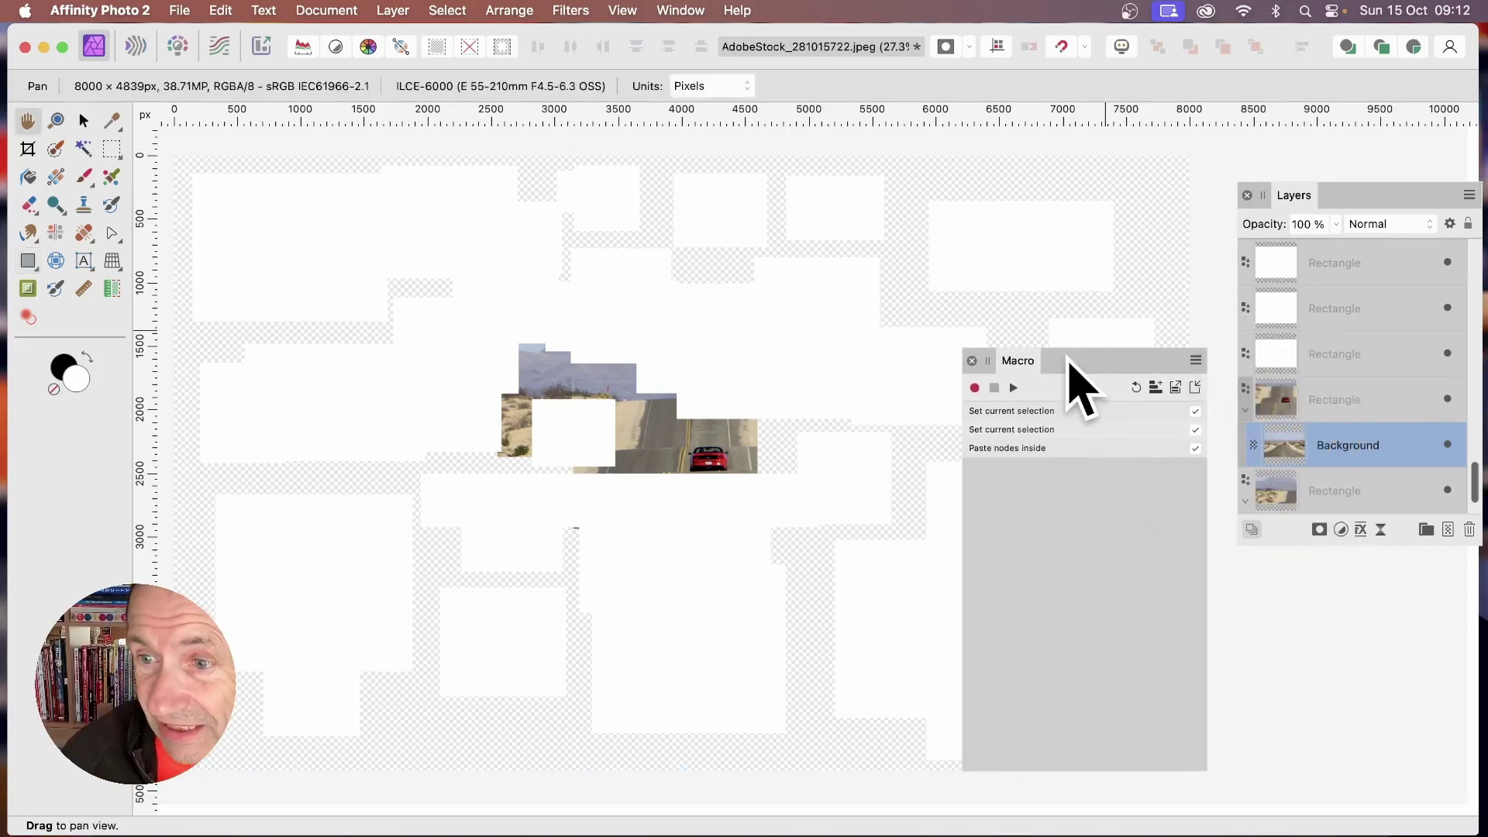
left_click(1014, 389)
- Replay the macro thirteen more times to fill the remaining blank rectangles with the road photo
left_click(1013, 388)
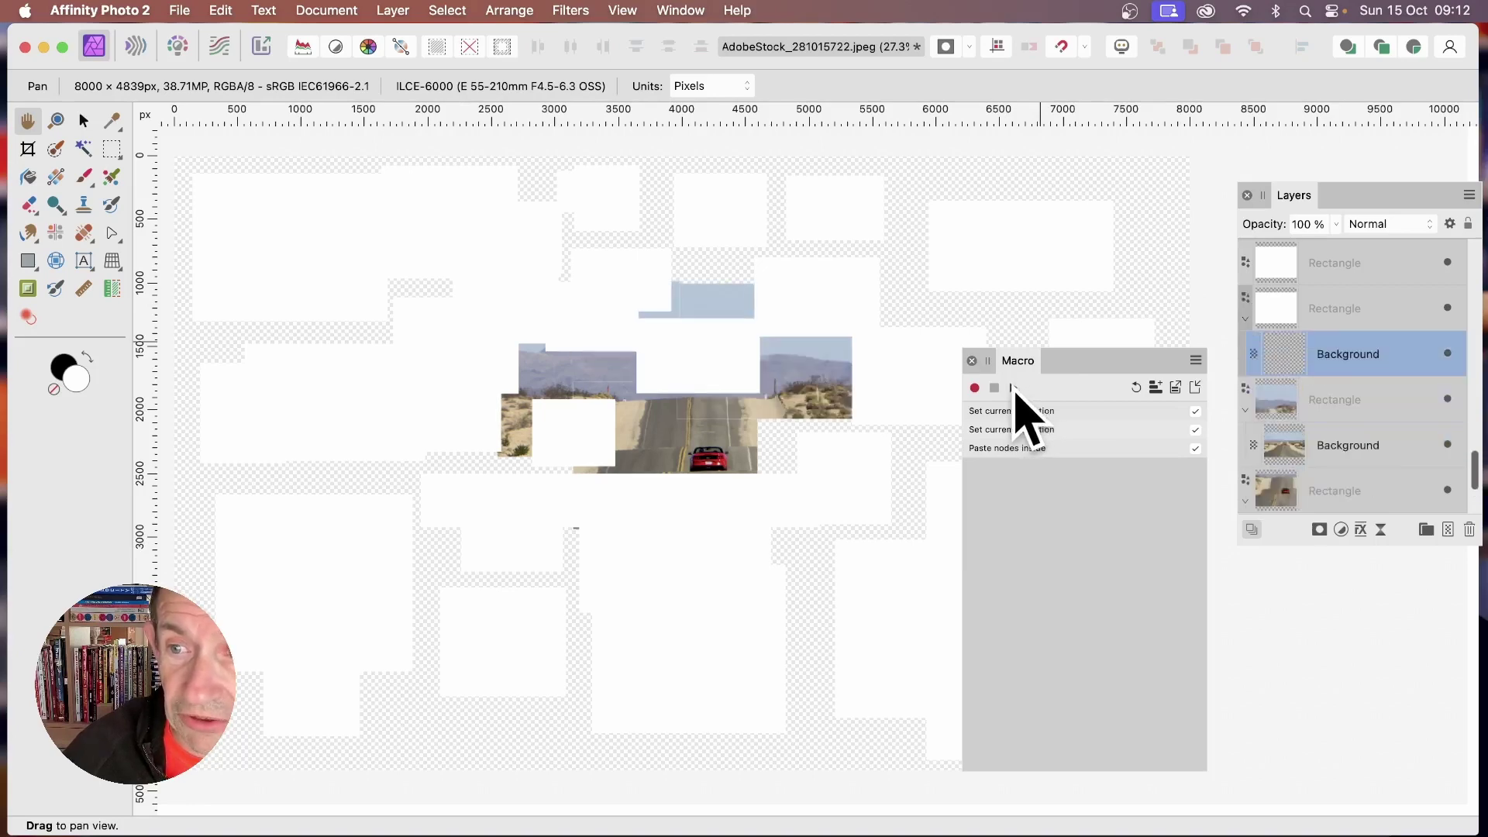
left_click(1013, 388)
left_click(1013, 389)
left_click(1013, 388)
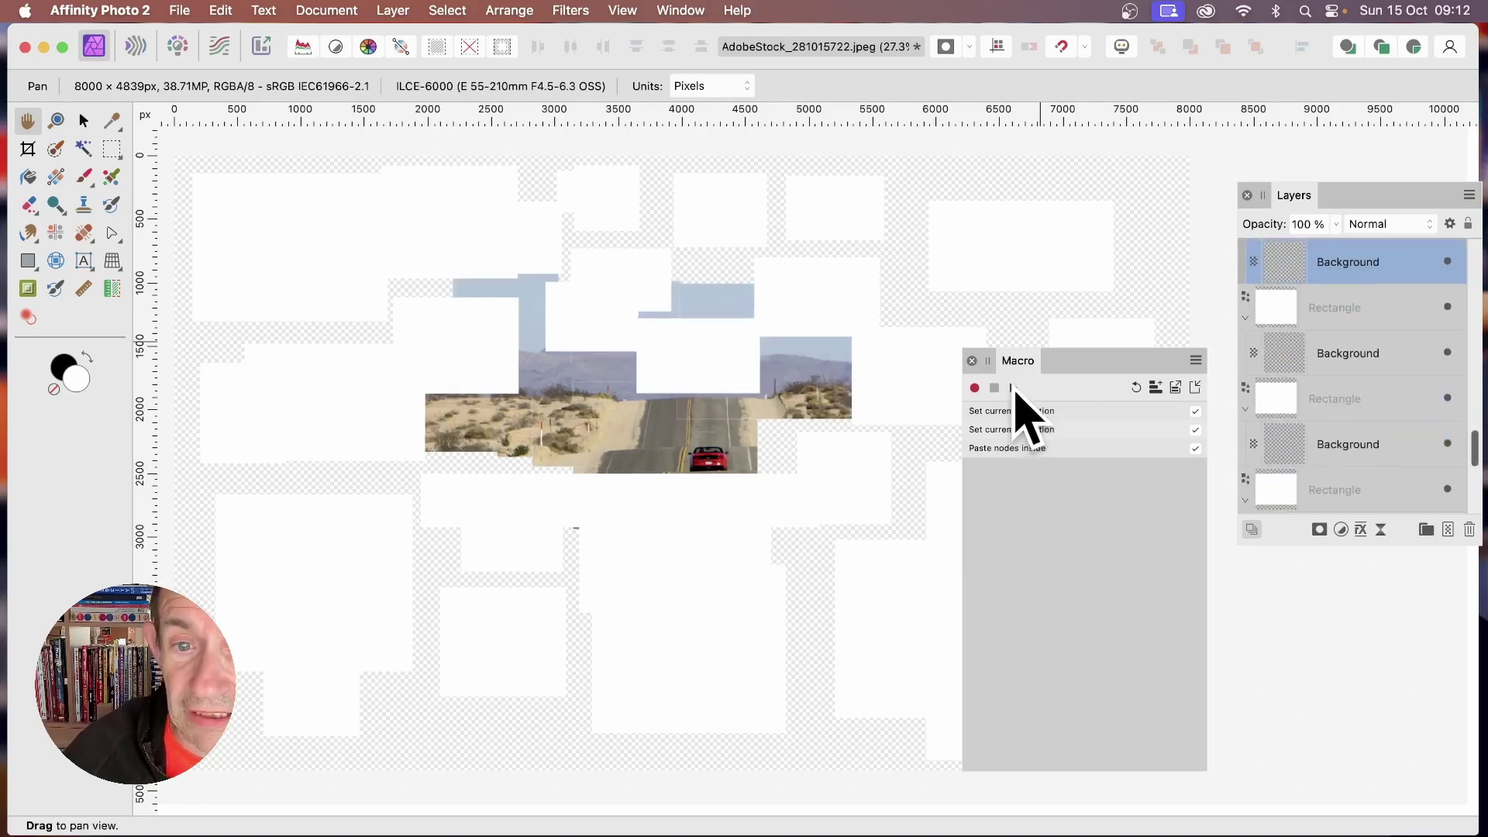
left_click(1014, 389)
left_click(1013, 389)
left_click(1014, 389)
left_click(1014, 389)
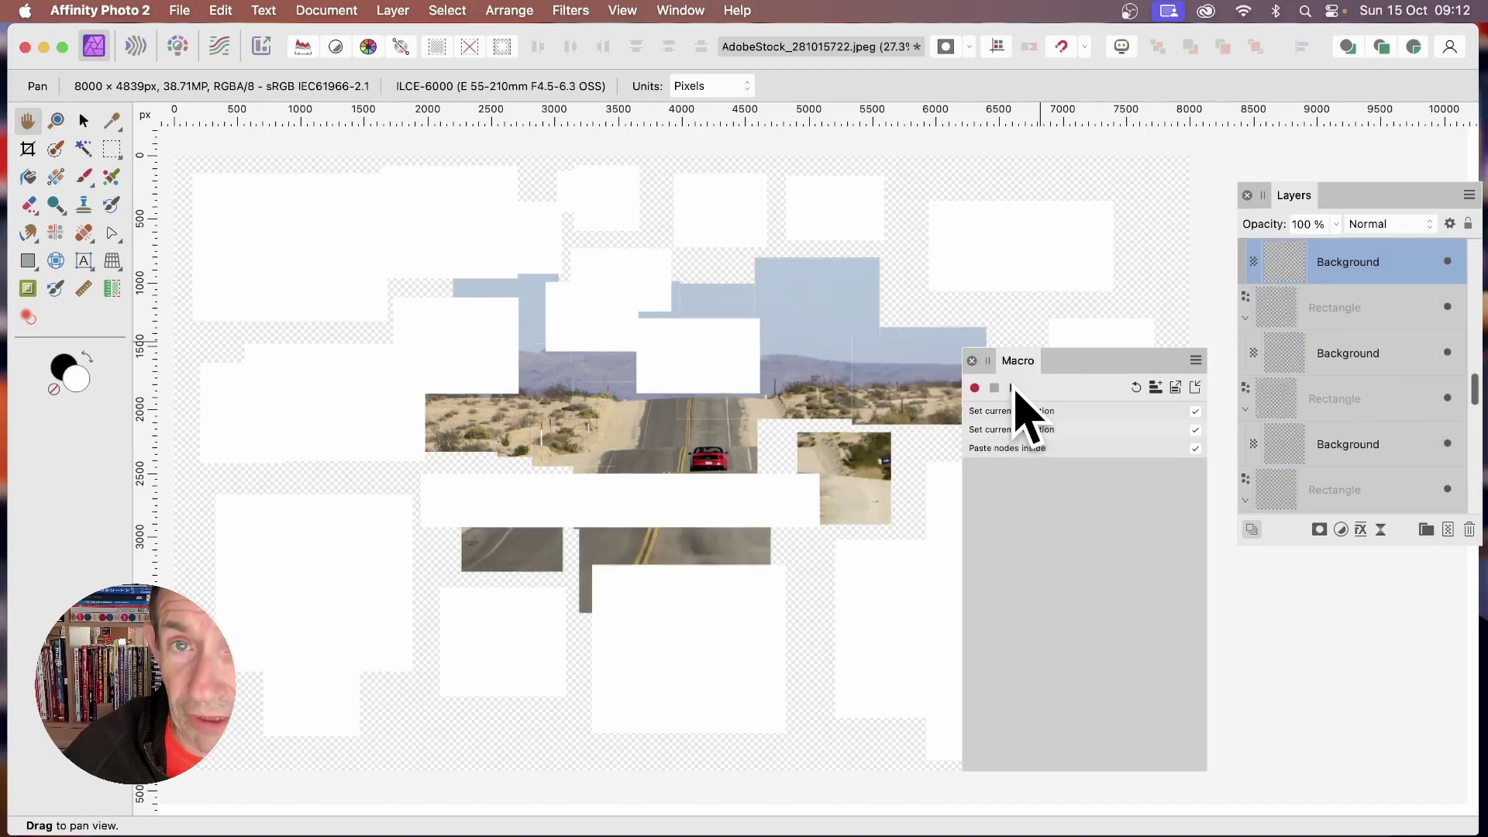
left_click(1014, 388)
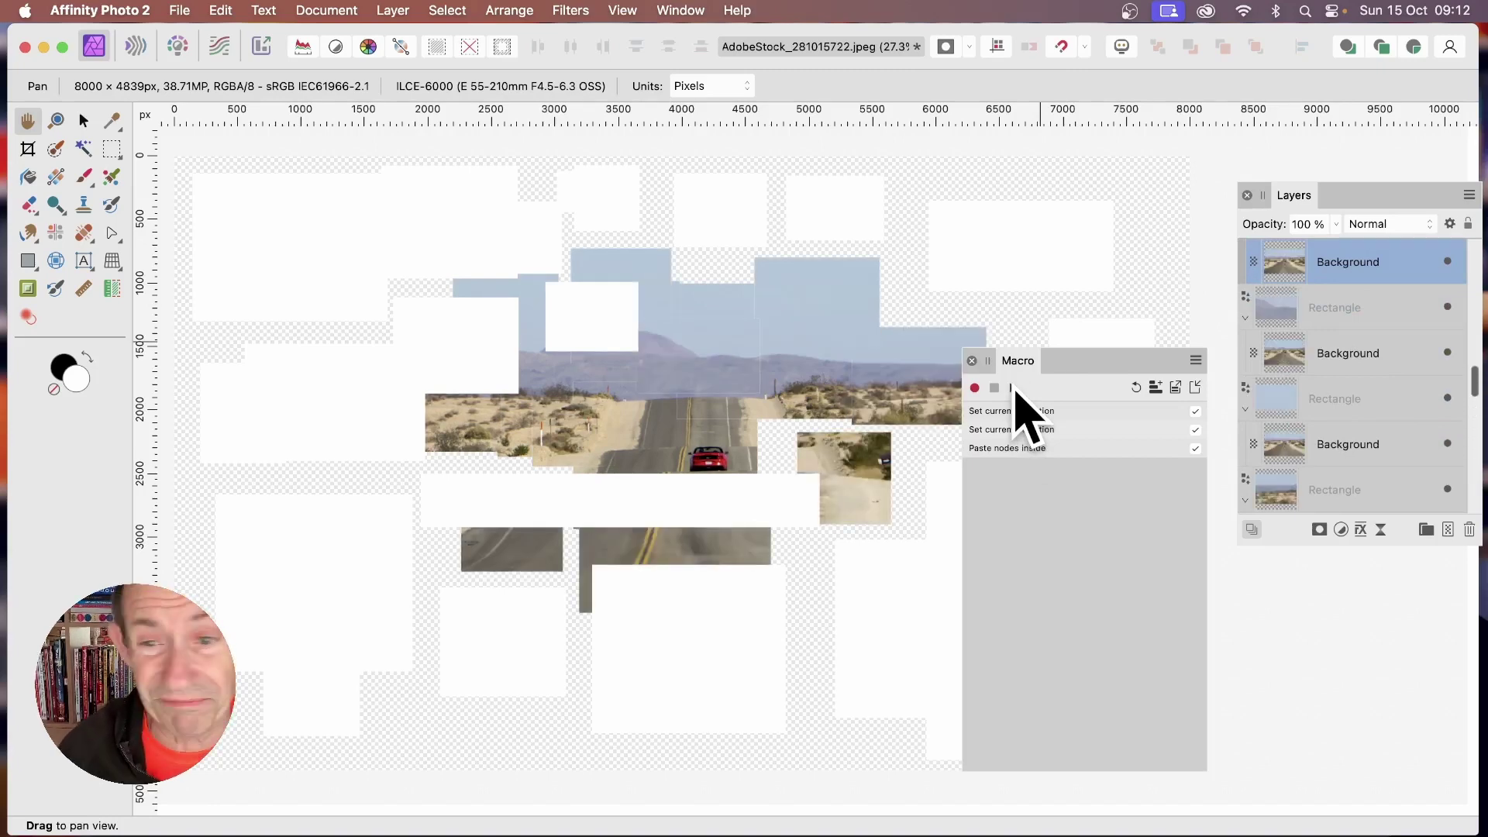
left_click(1014, 388)
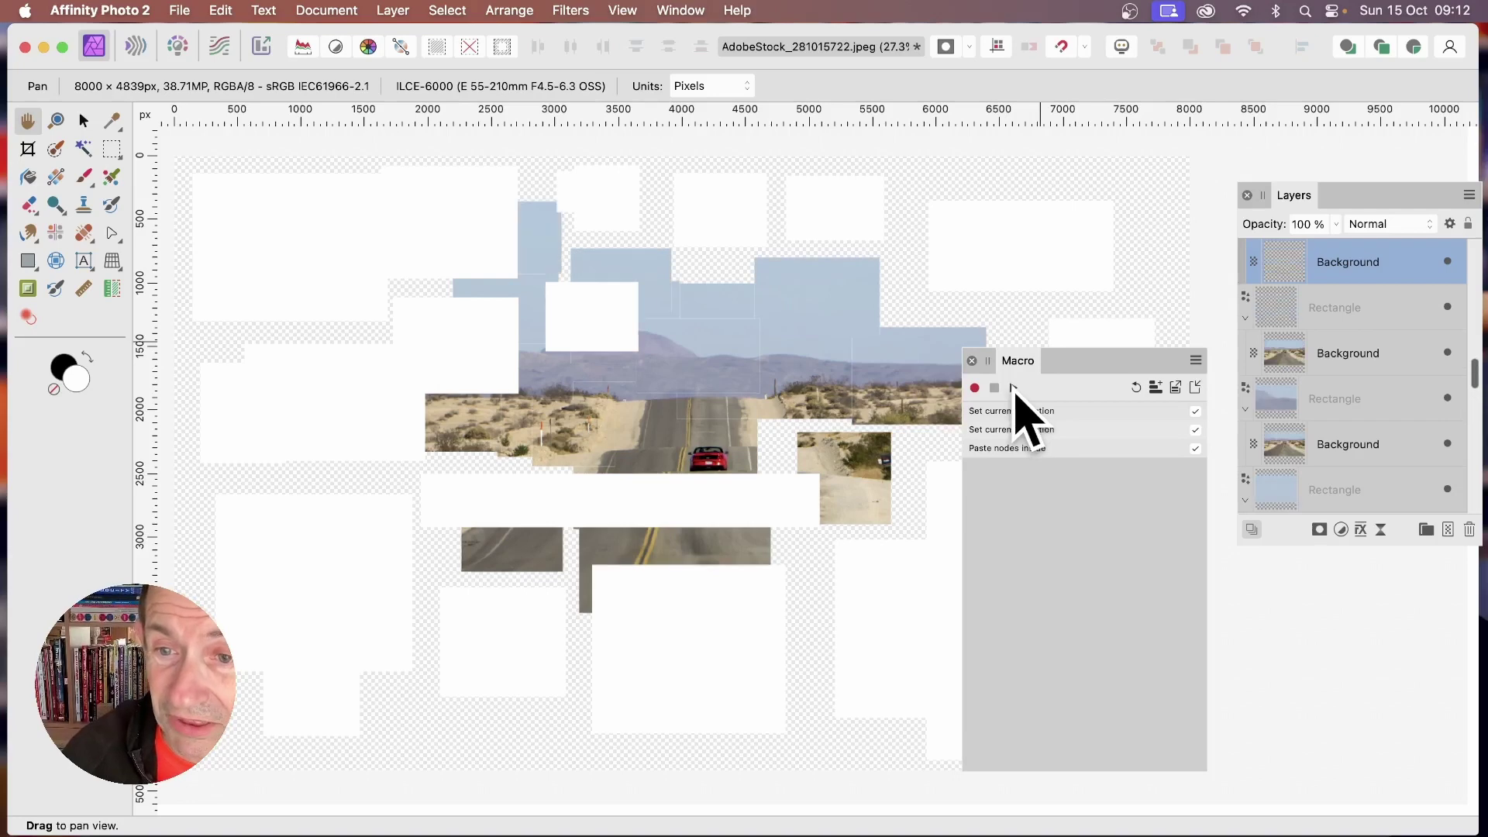
left_click(1013, 388)
left_click(1014, 388)
left_click(1014, 388)
left_click(1013, 388)
left_click(1014, 388)
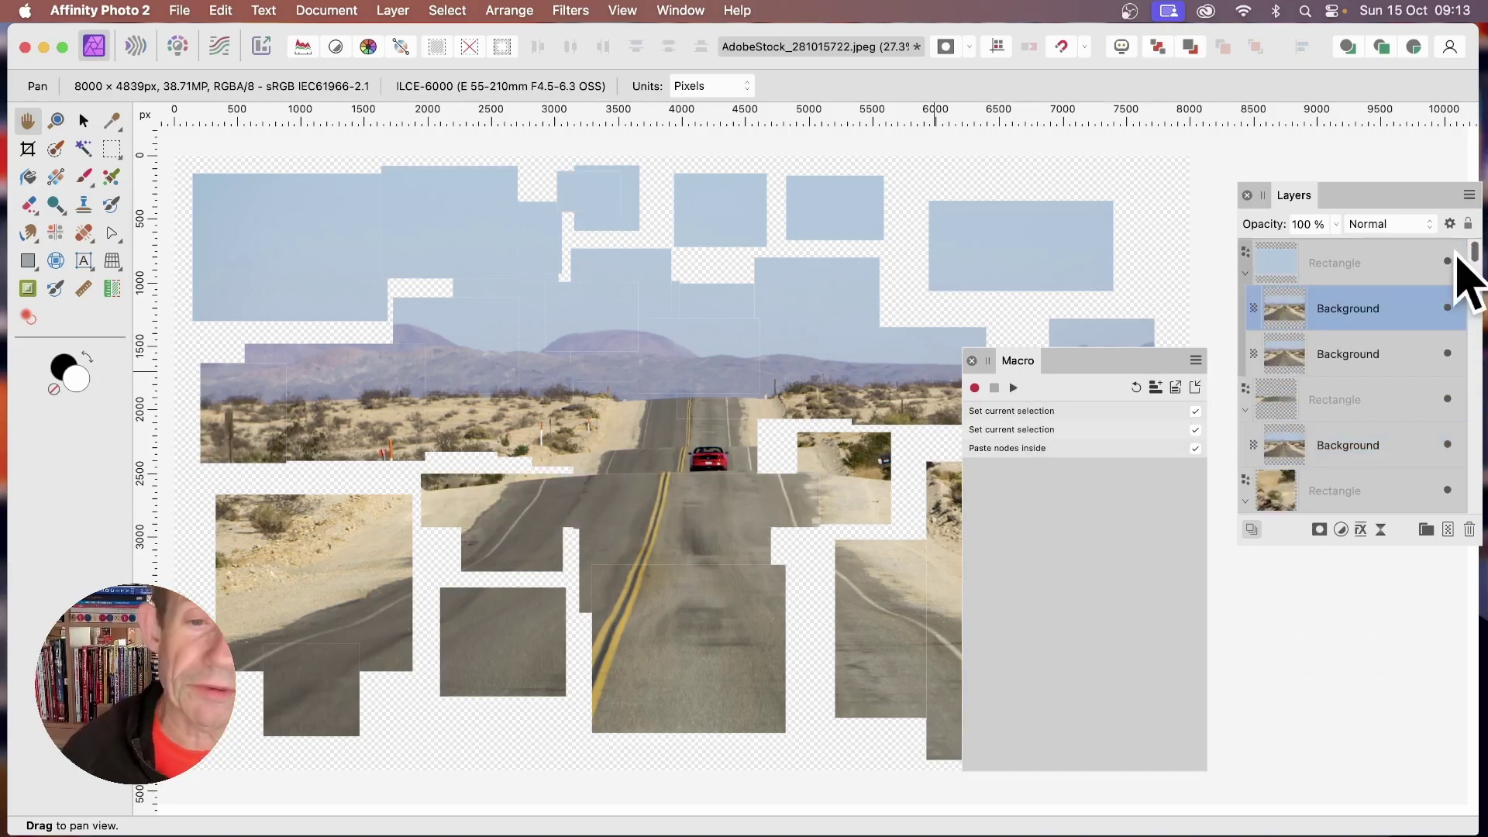
- Move one piece over the red car and nudge and enlarge the photo clipped inside it
left_click(973, 362)
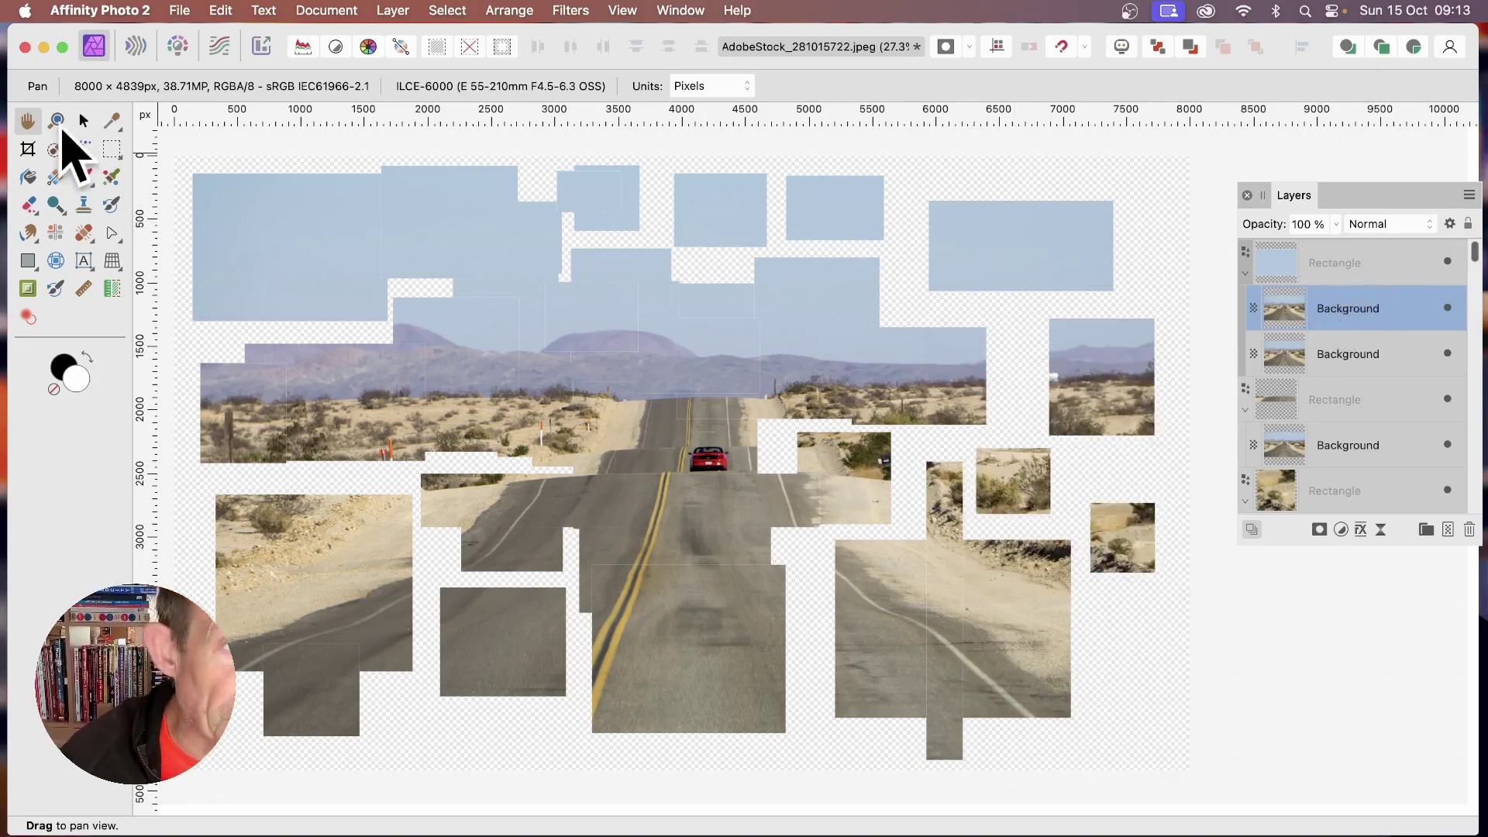
left_click(82, 121)
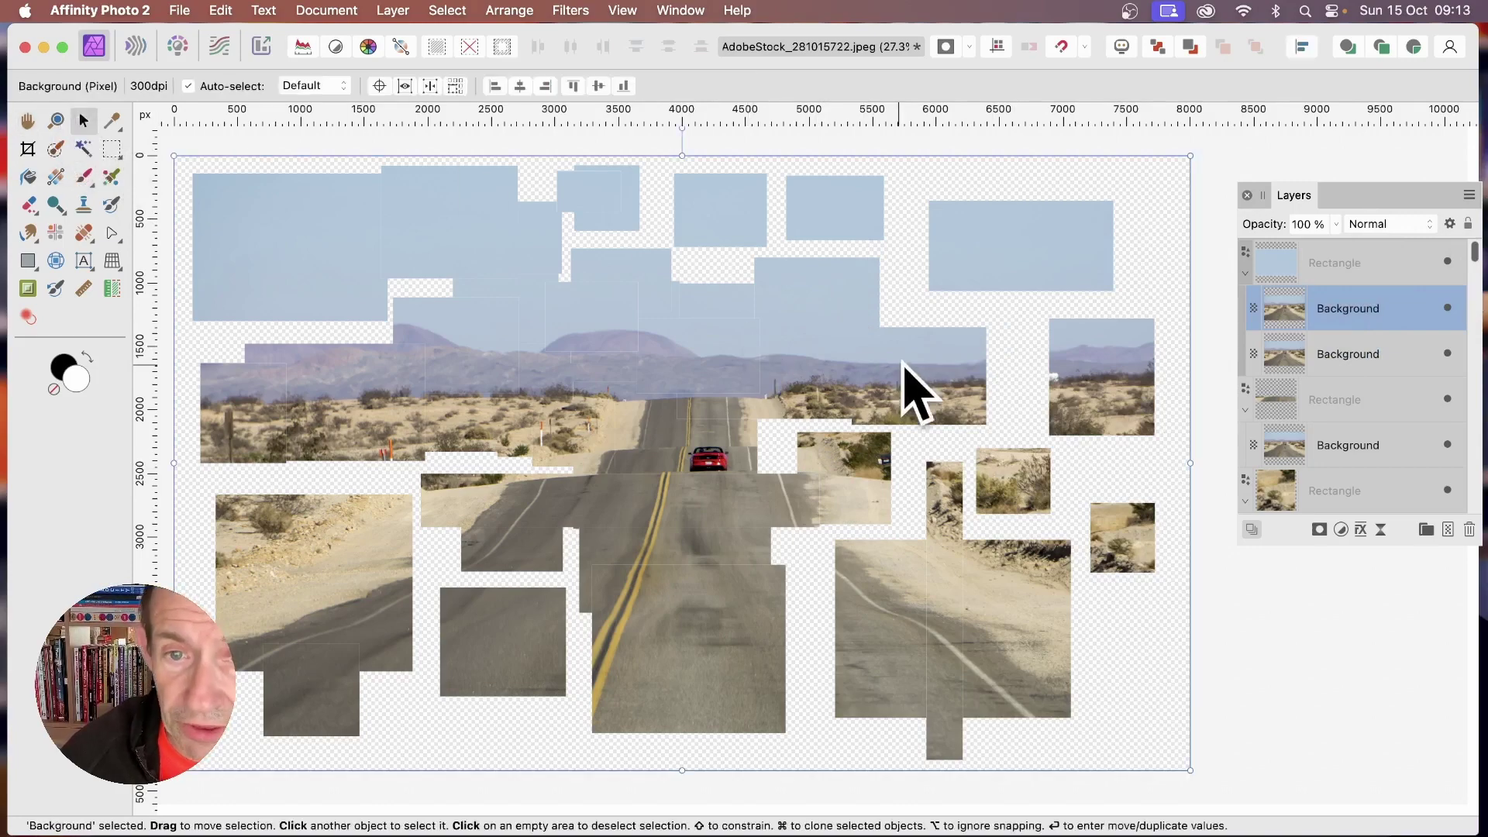
left_click(965, 399)
left_click_drag(978, 358, 706, 434)
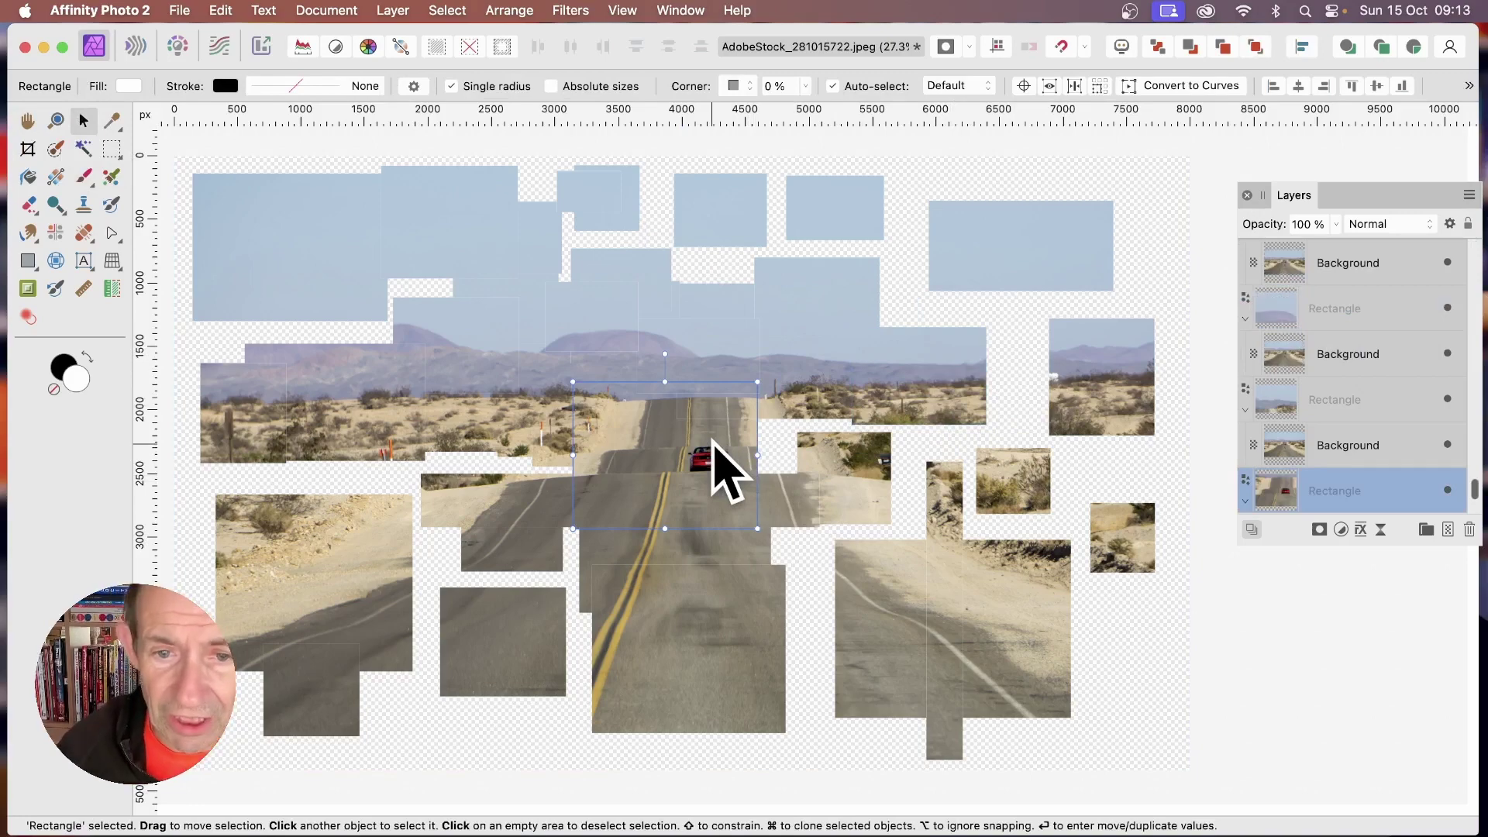
scroll(1232, 427, "down", 2)
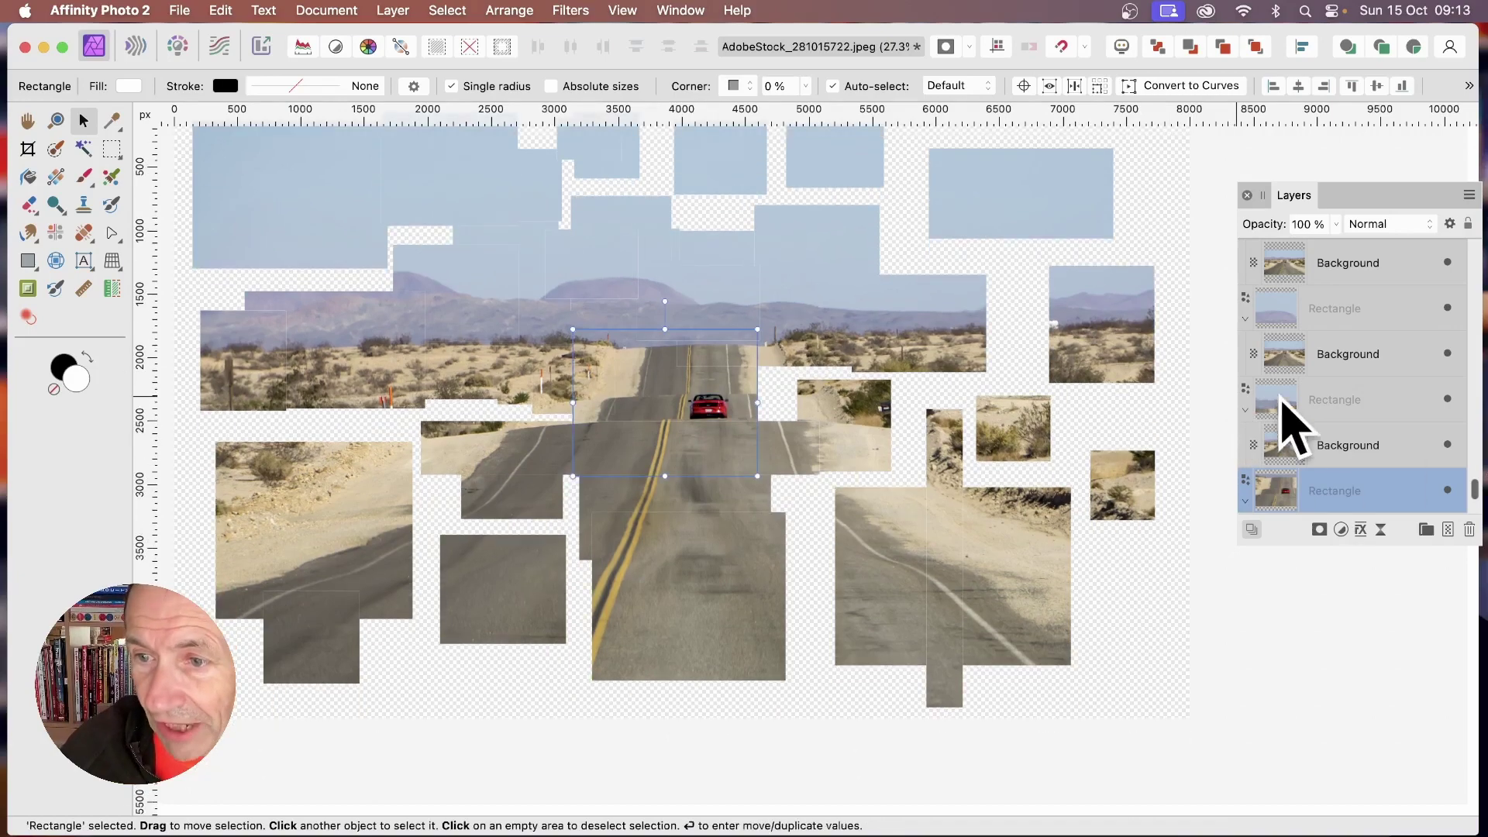
scroll(1353, 434, "down", 2)
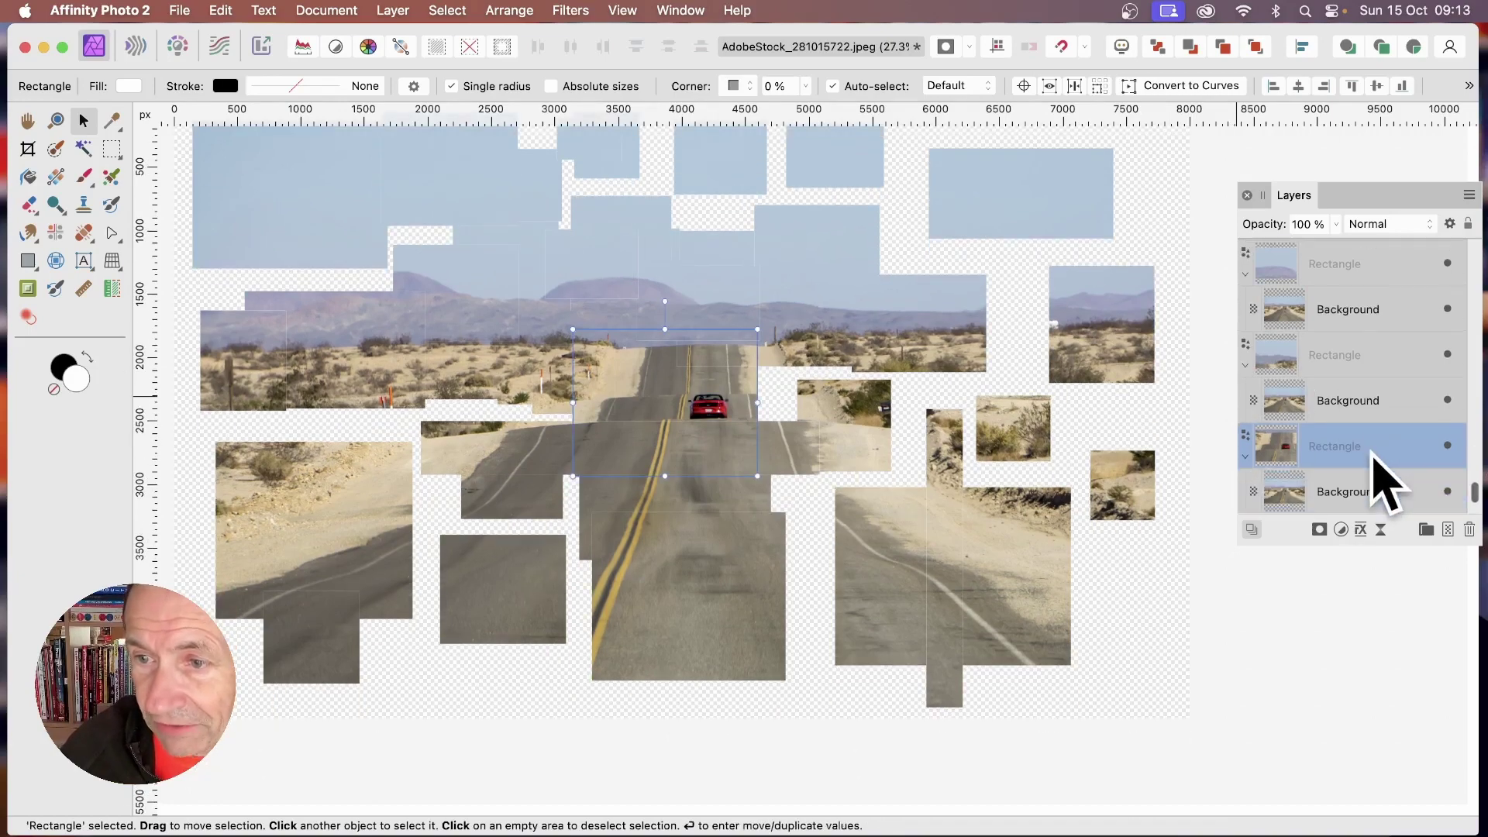
left_click(1336, 480)
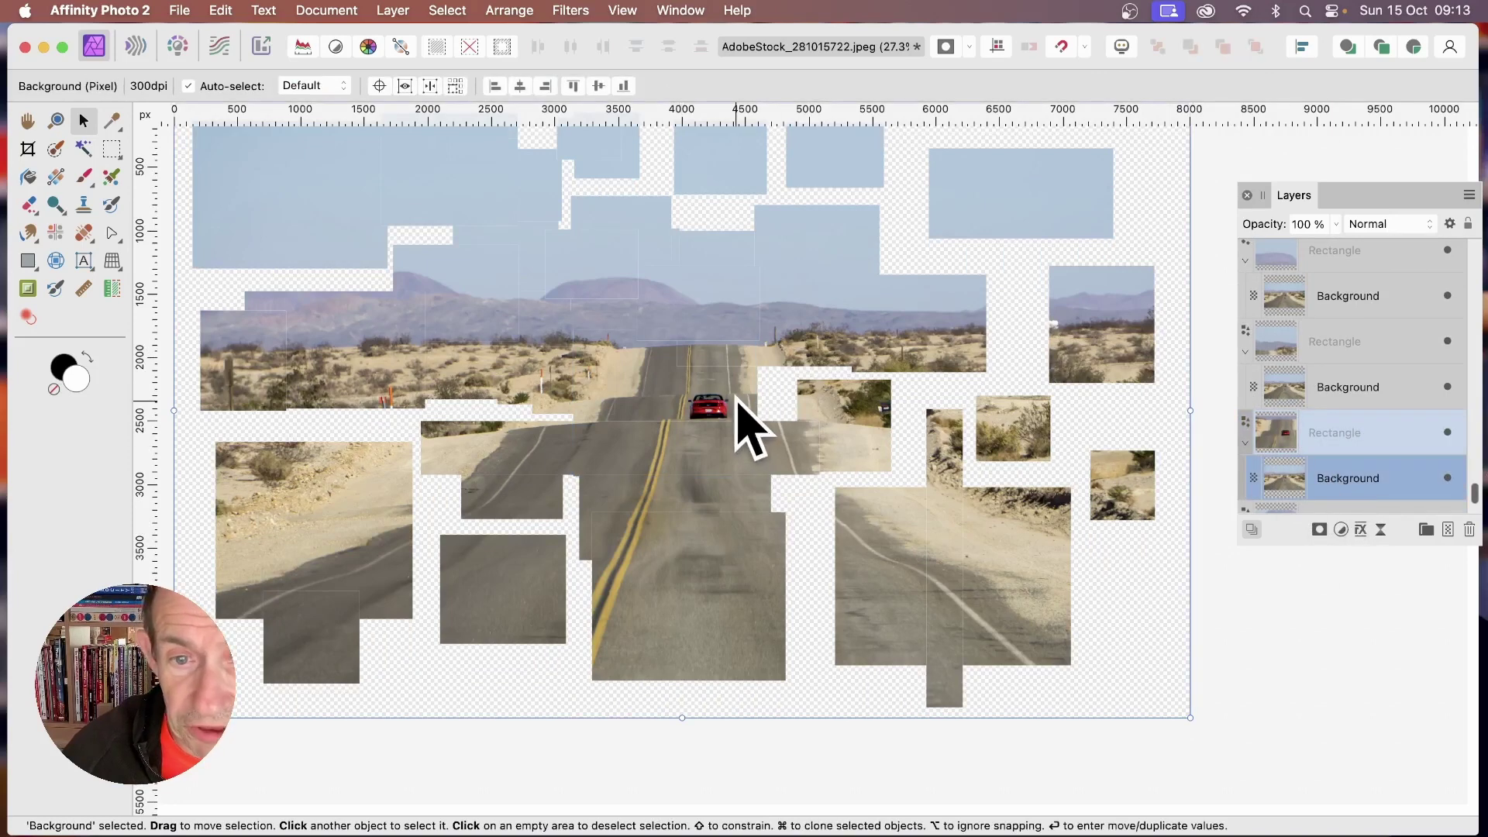
mouse_move(735, 398)
left_mouse_down()
mouse_move(720, 383)
mouse_move(737, 392)
left_mouse_up()
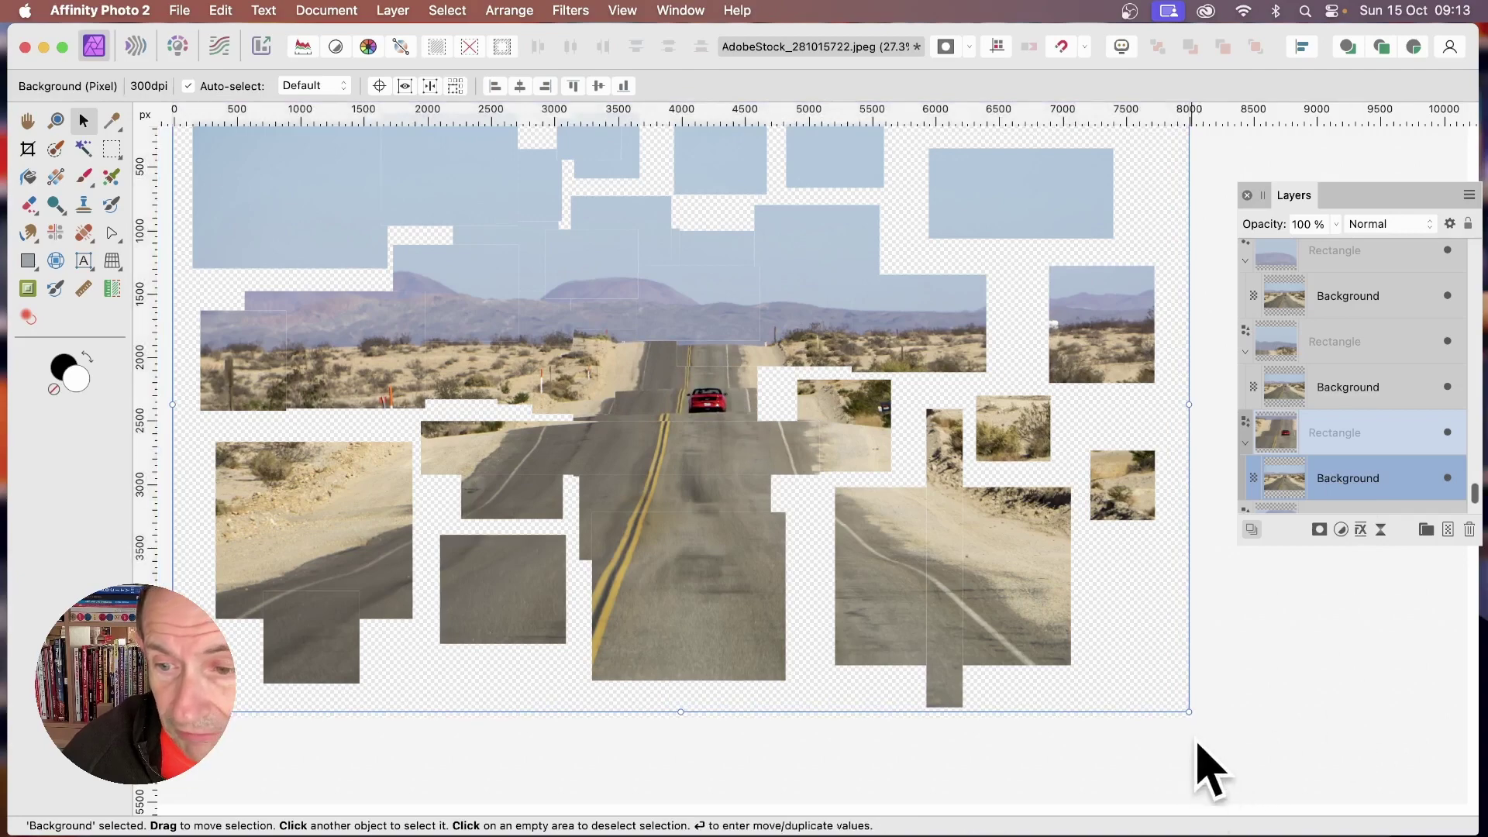
left_click_drag(1189, 711, 1235, 742)
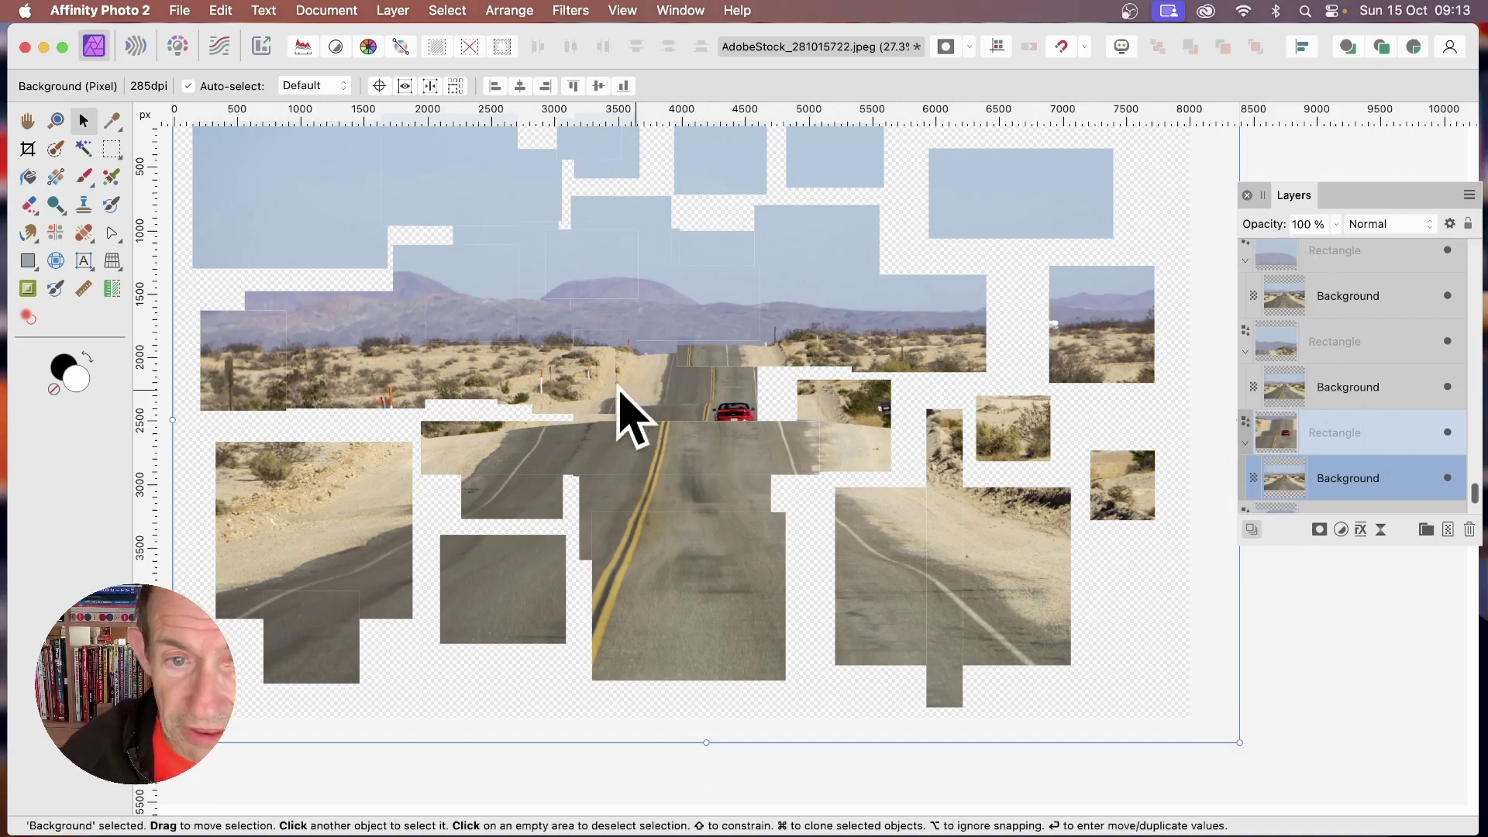
- Offset the clipped photos inside the small distant-road piece and the mid-road rectangle
left_click(580, 385)
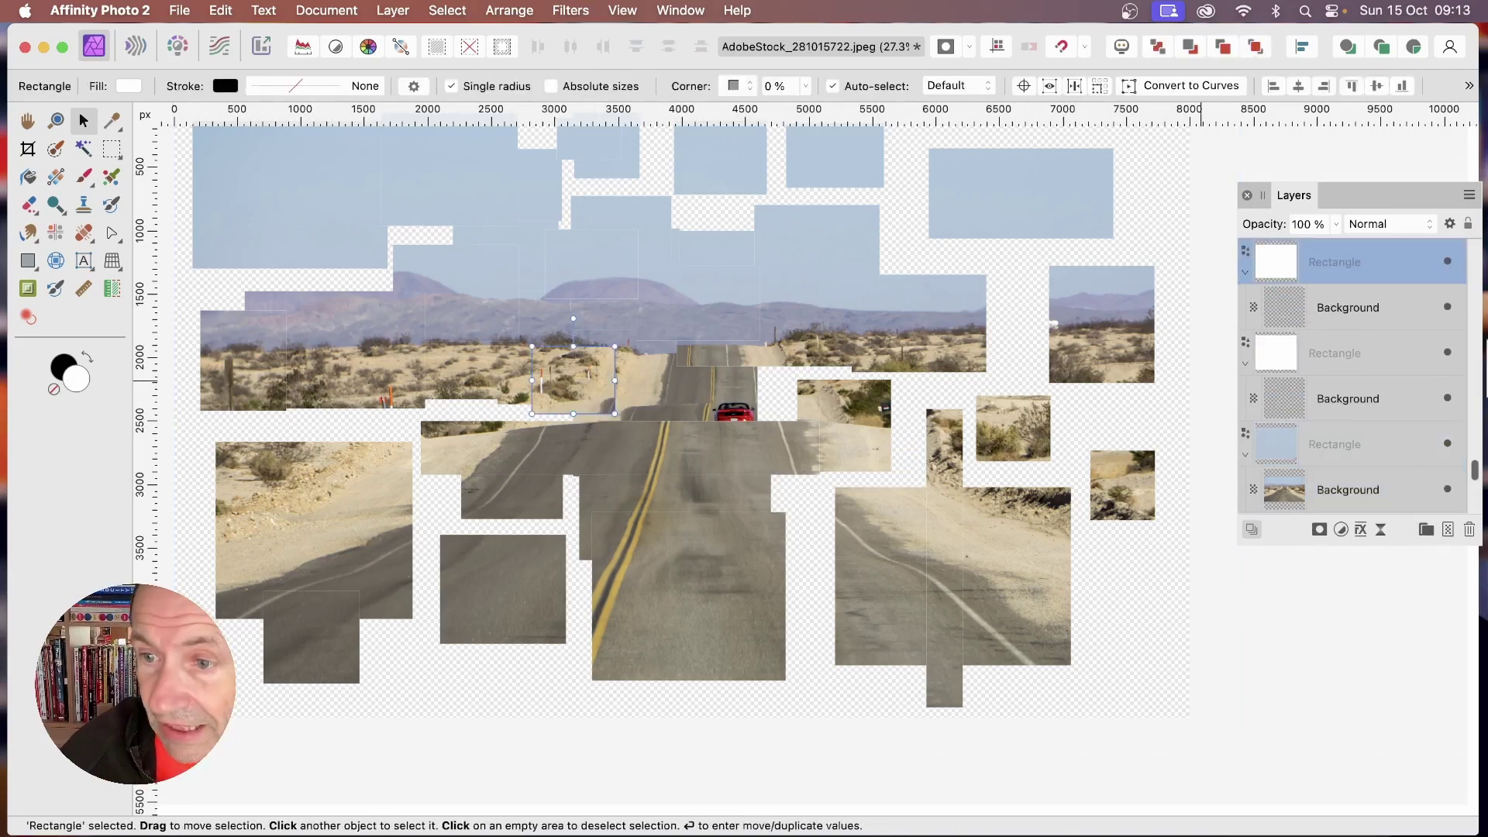
left_click(1351, 307)
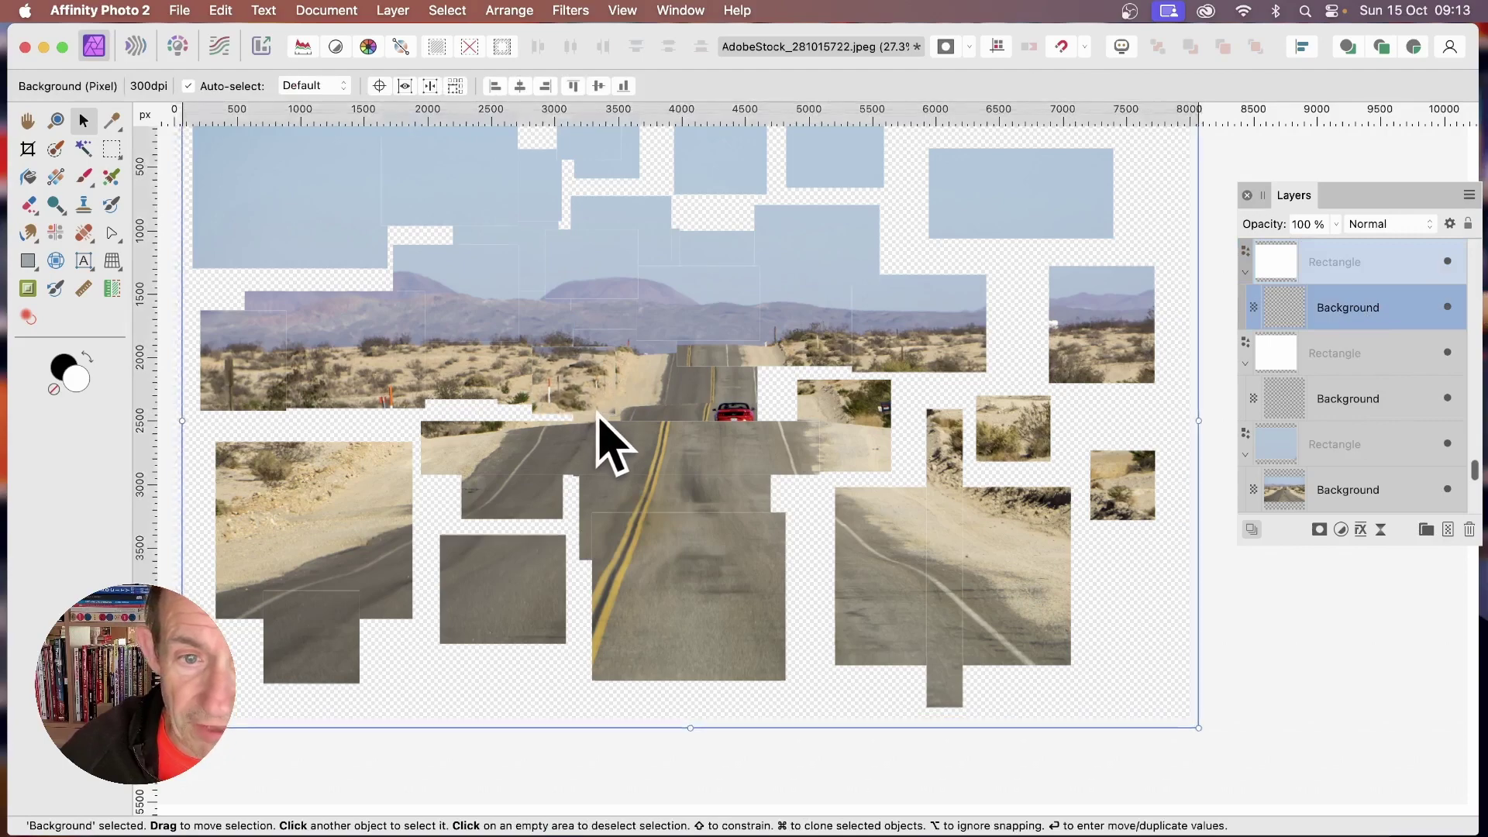
left_click_drag(599, 416, 607, 427)
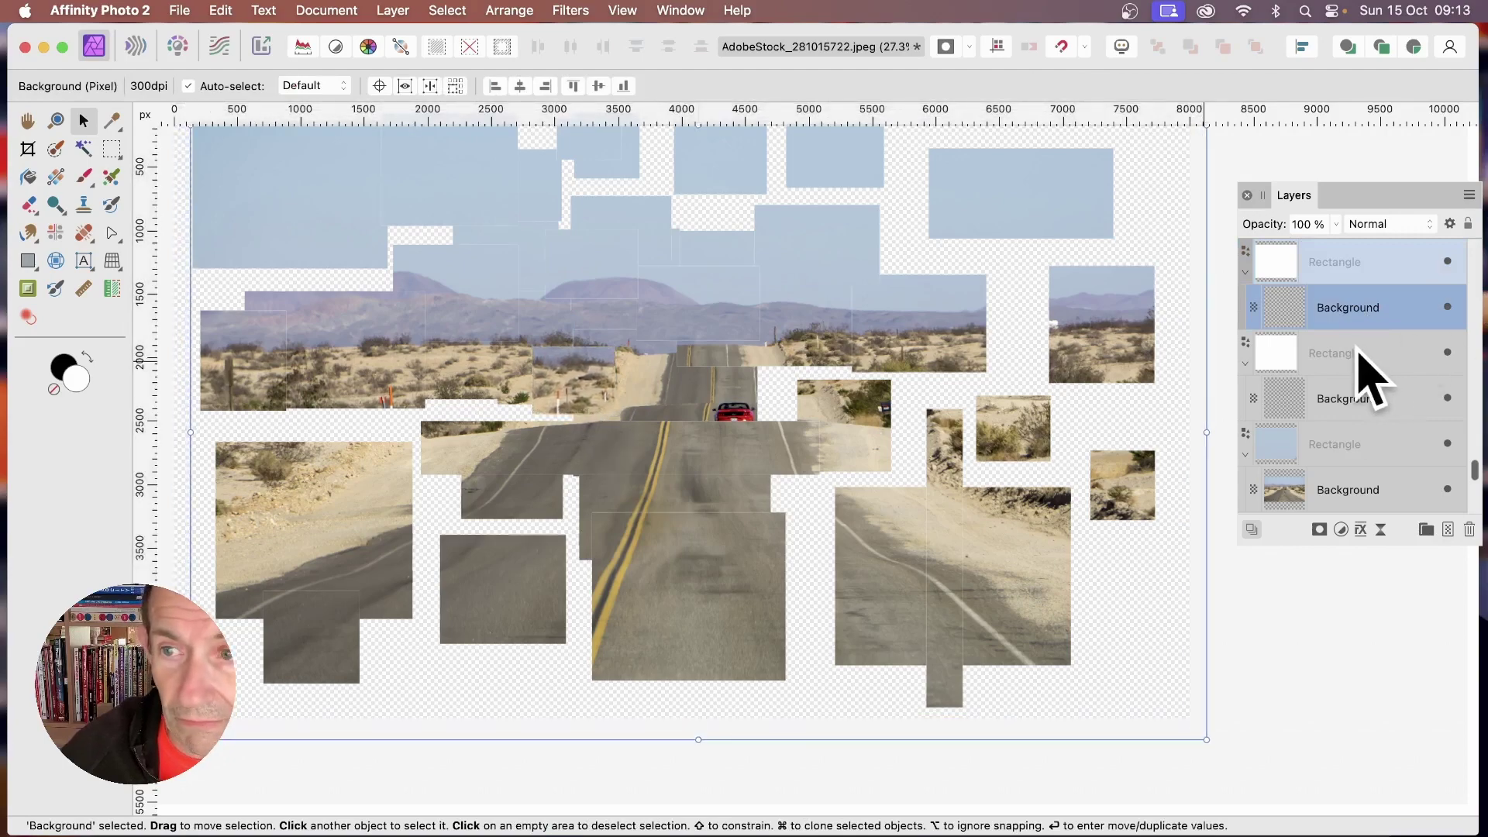
scroll(1356, 317, "up", 3)
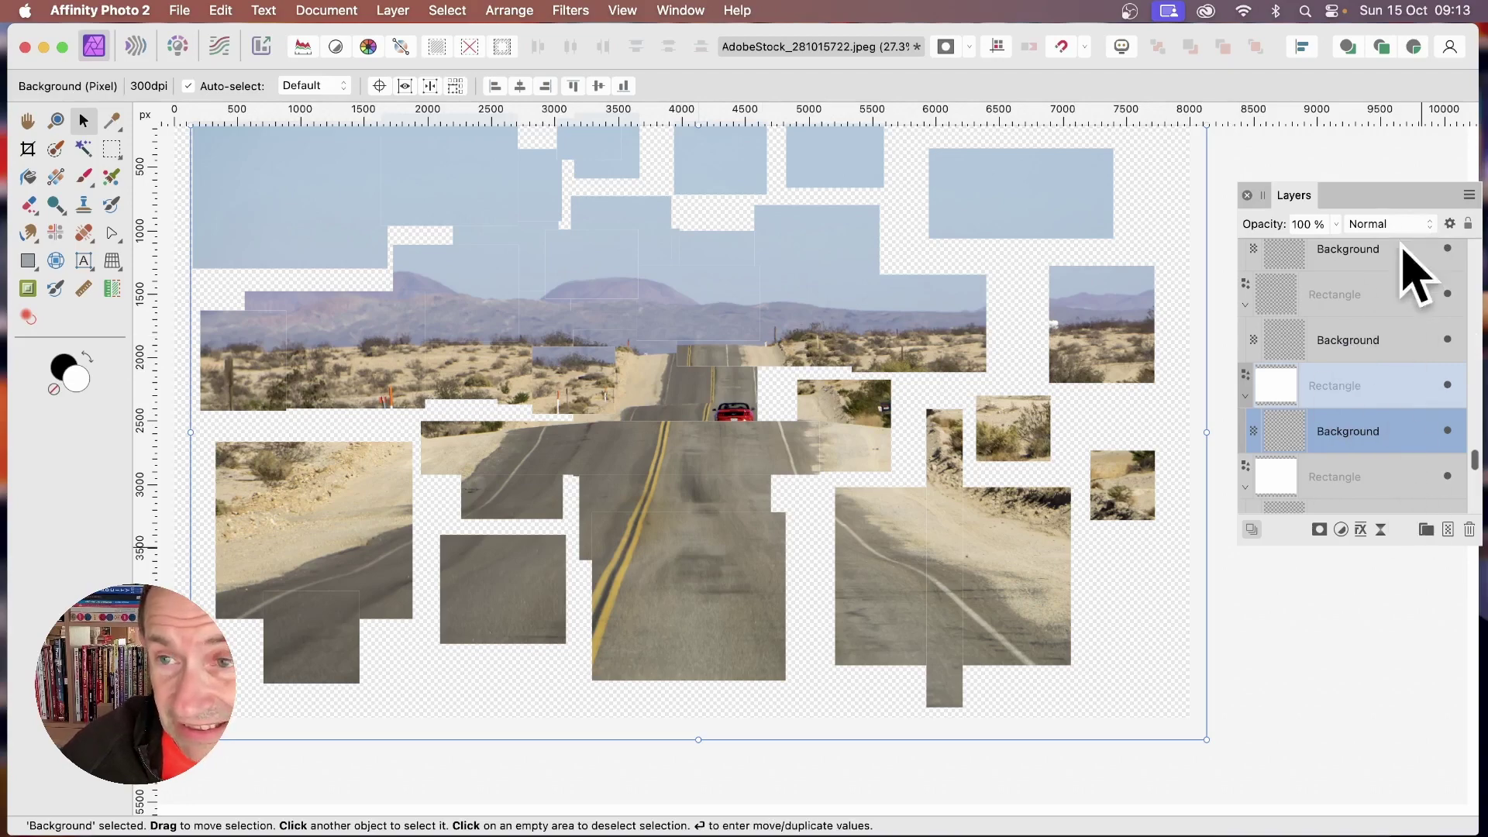
left_click(700, 496)
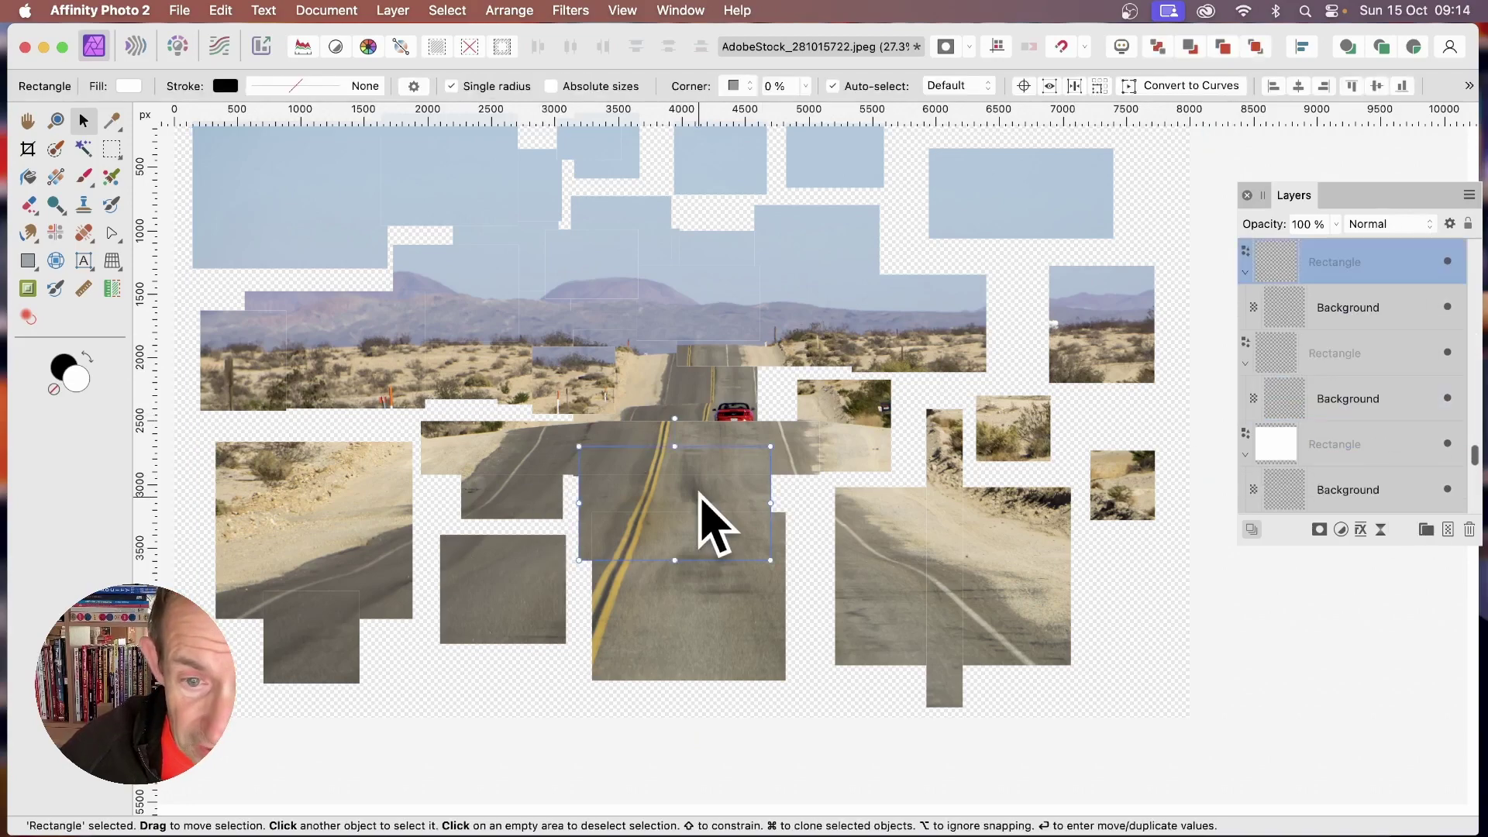
left_click(1356, 308)
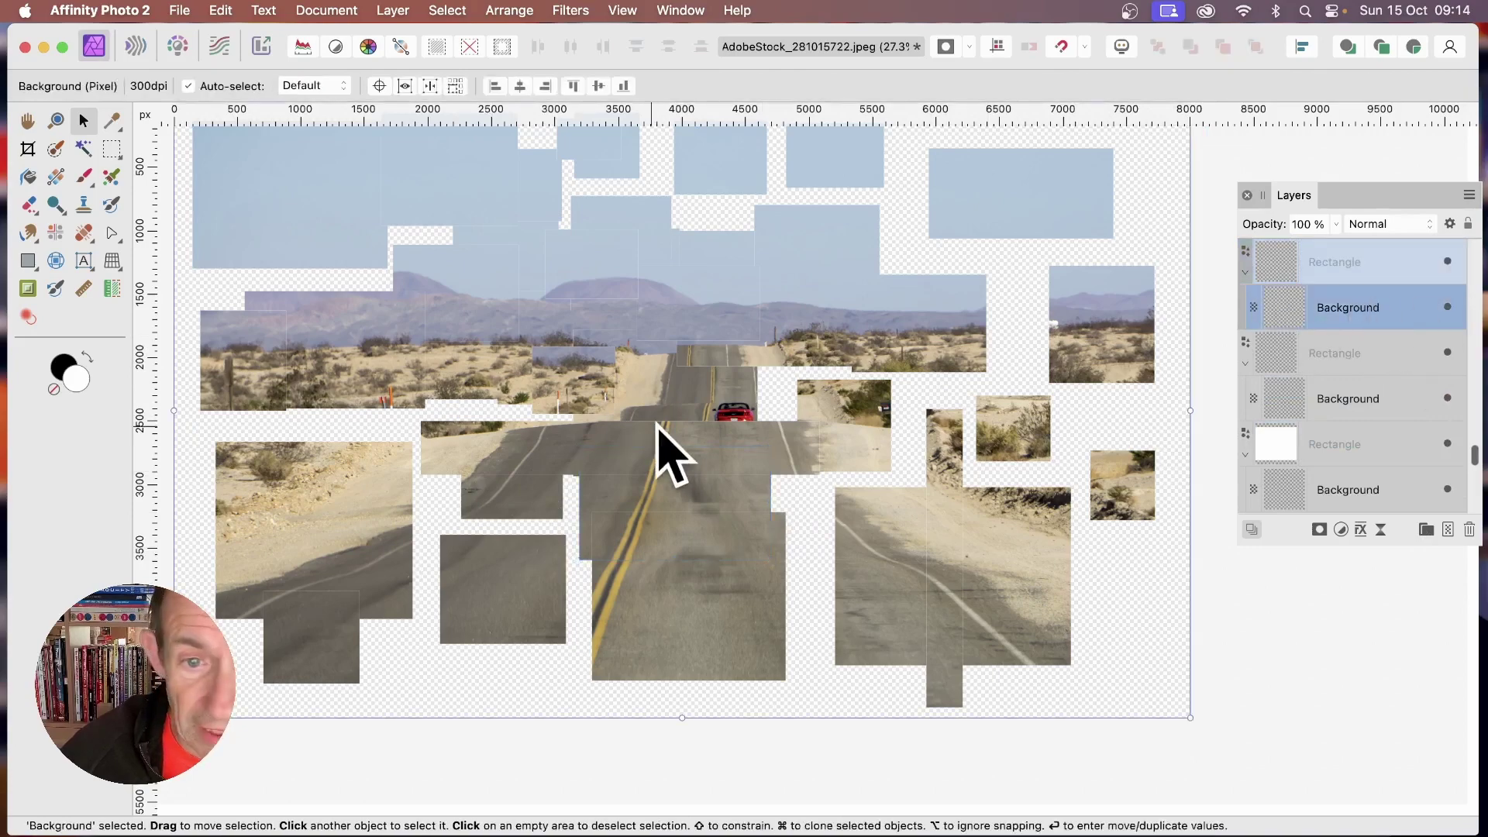
left_click_drag(618, 403, 634, 449)
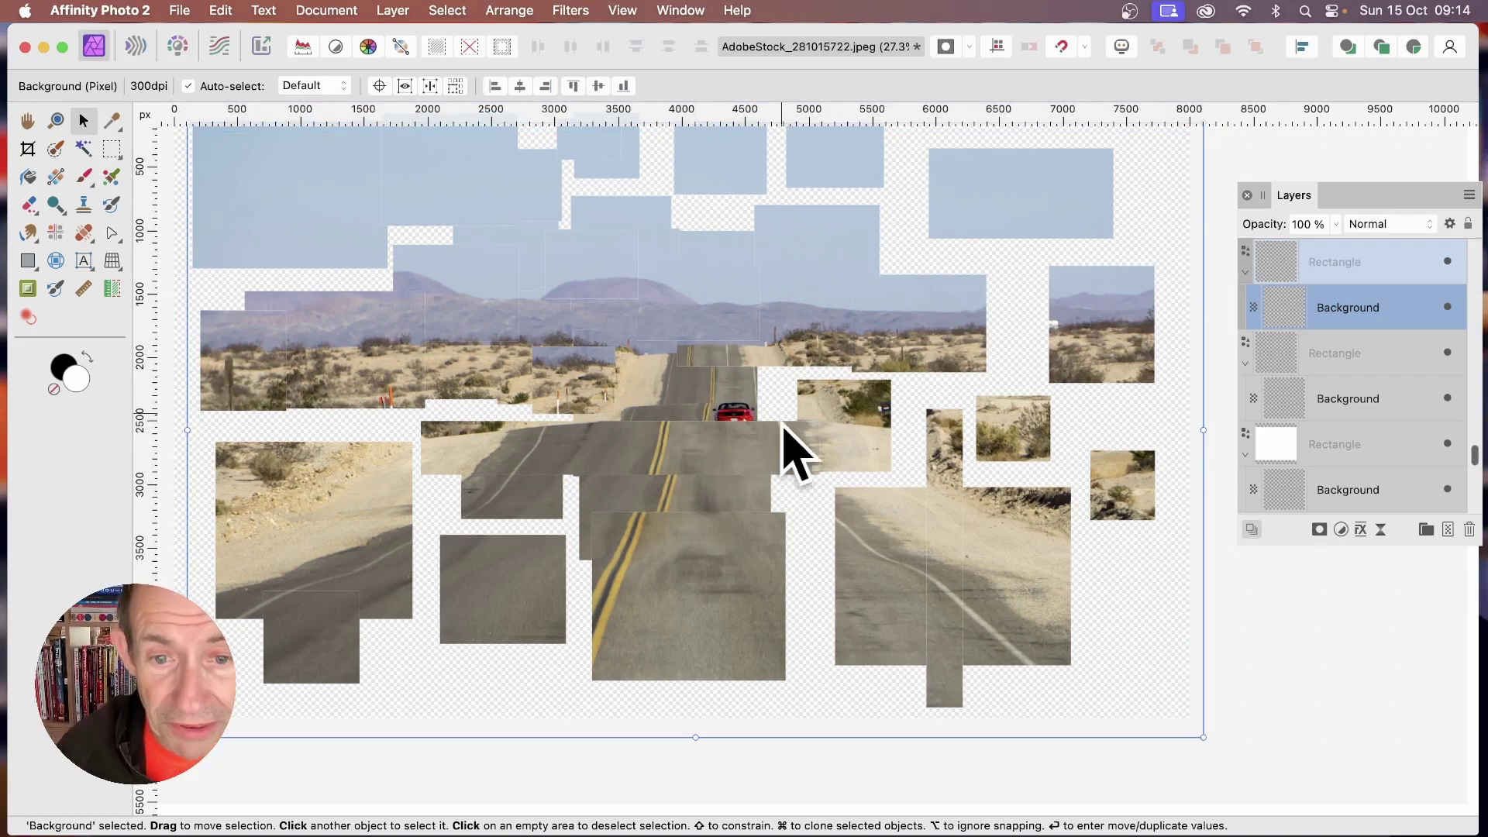
- Shift and enlarge the photo in the long road strip to show a second red car
left_click(707, 450)
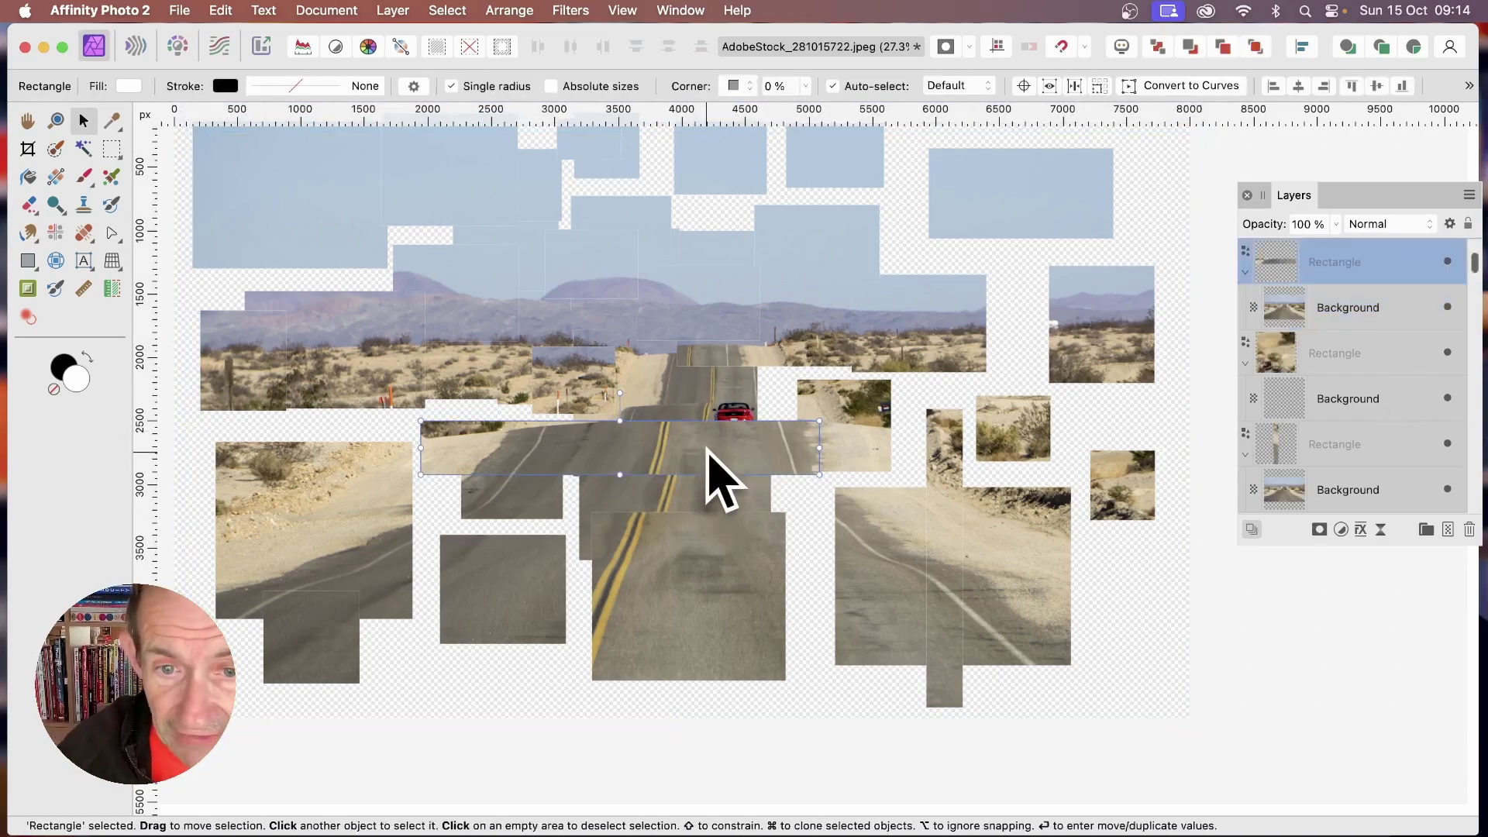
left_click(1290, 307)
left_click_drag(685, 448, 718, 475)
left_click_drag(1170, 737, 1300, 786)
left_click_drag(770, 446, 744, 398)
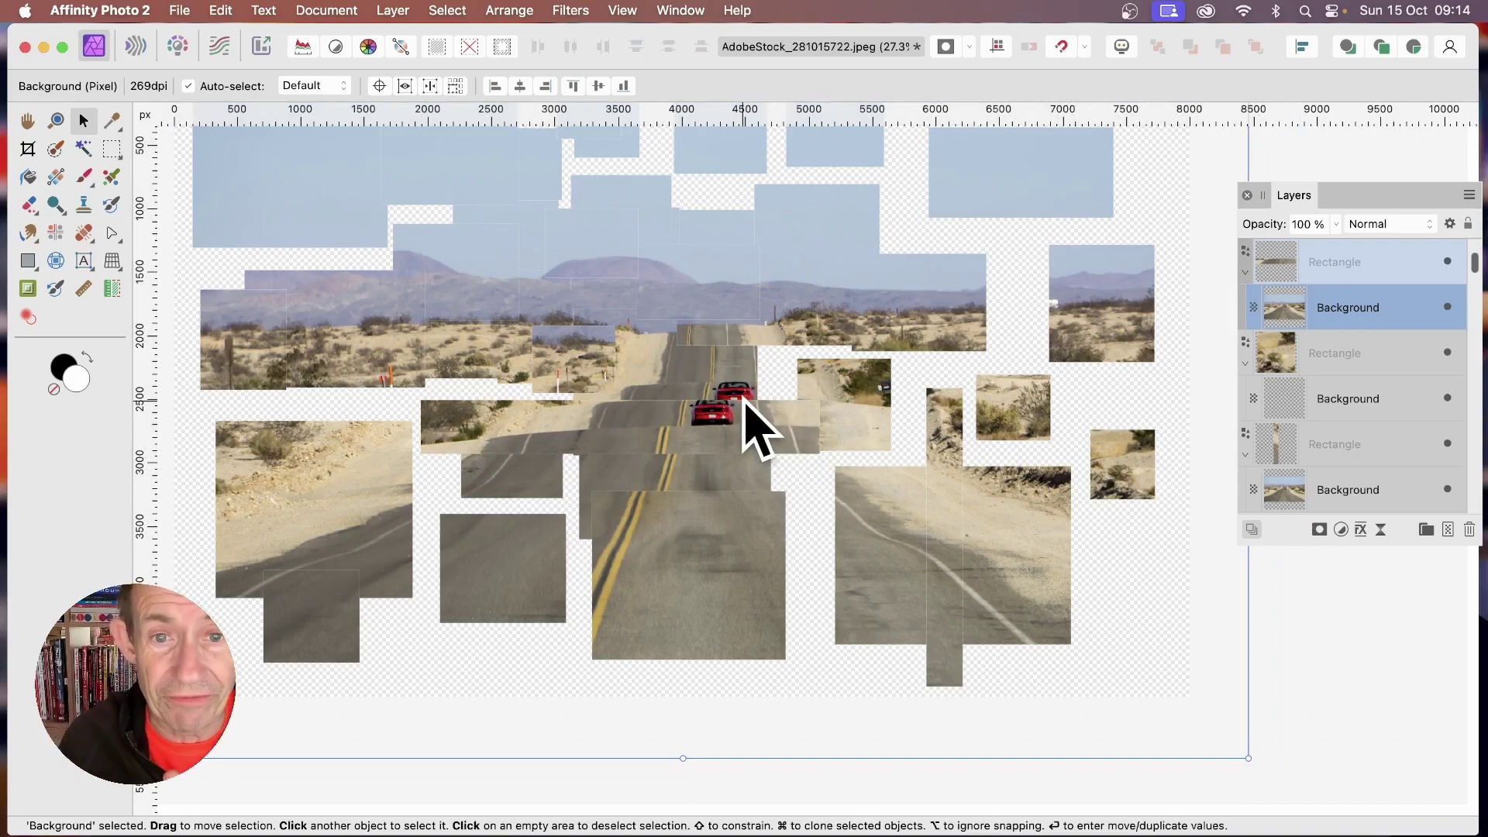
left_click(857, 405)
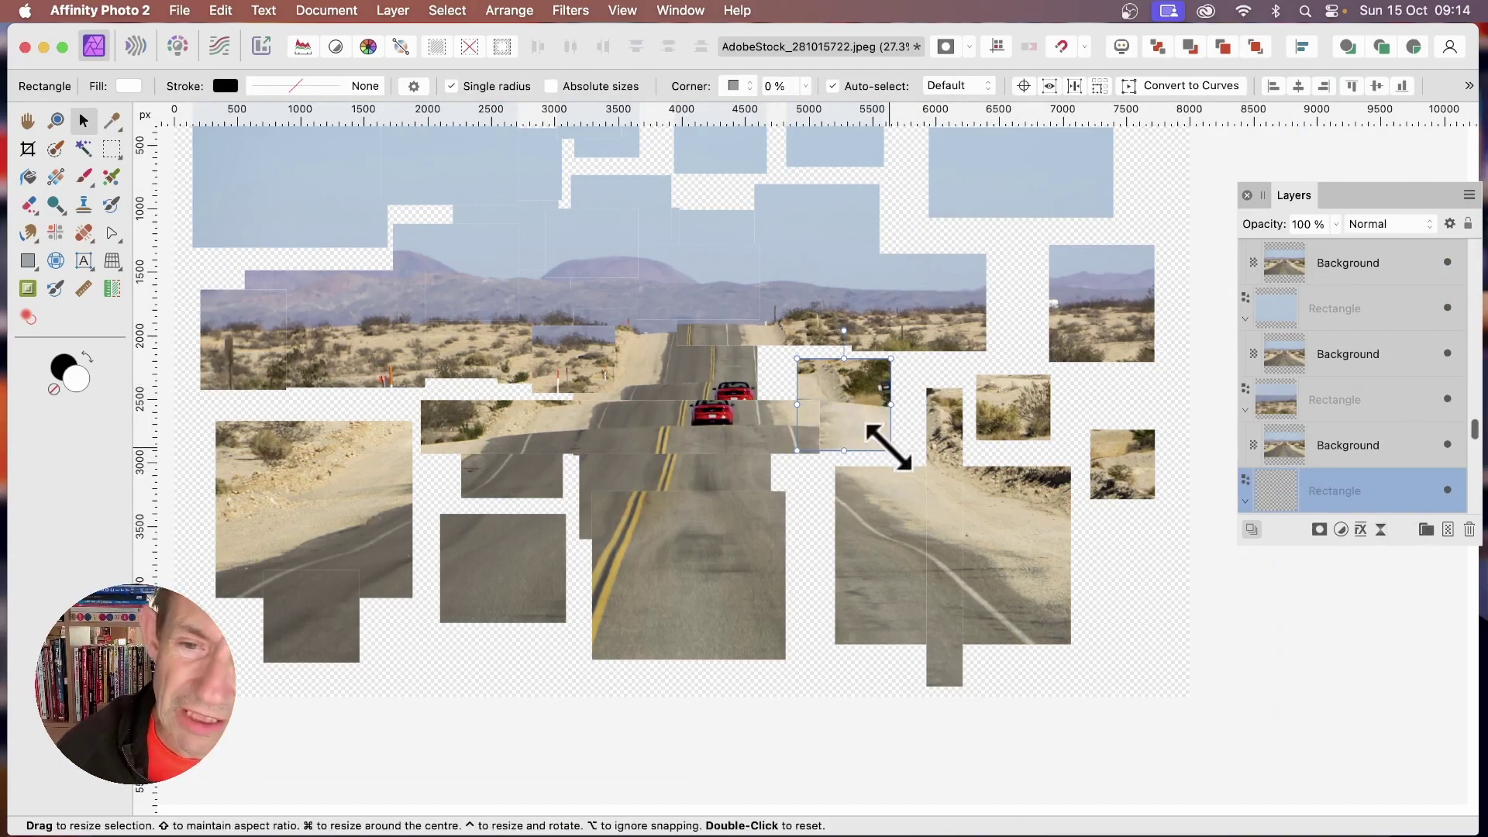
- Enlarge the piece right of the road, move it up-left, and shift its photo to a larger red car
left_click_drag(889, 447, 963, 513)
left_click_drag(880, 415, 837, 404)
scroll(1422, 498, "down", 3)
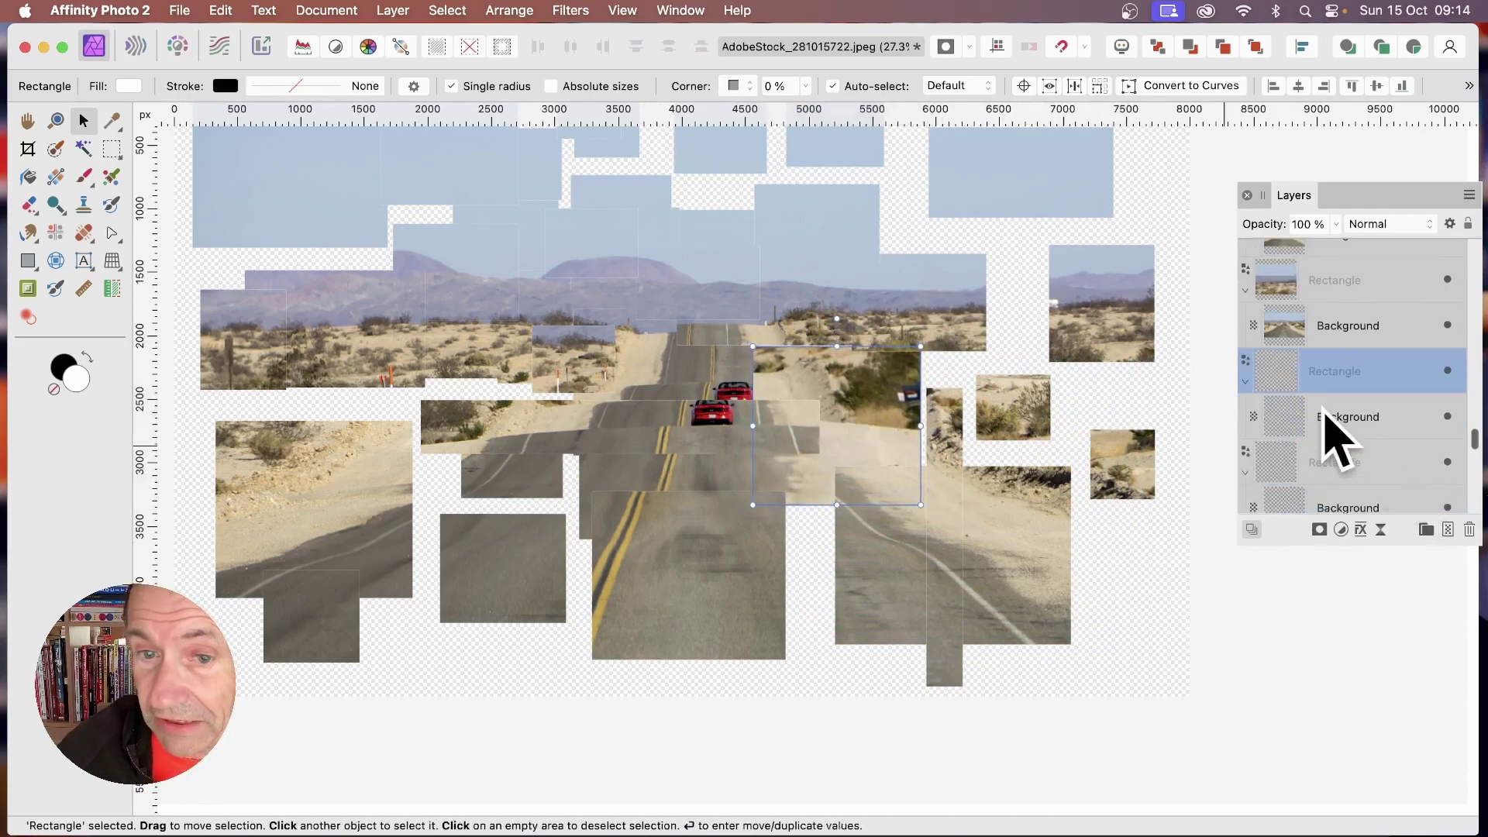
left_click(1335, 425)
left_click_drag(837, 393, 822, 350)
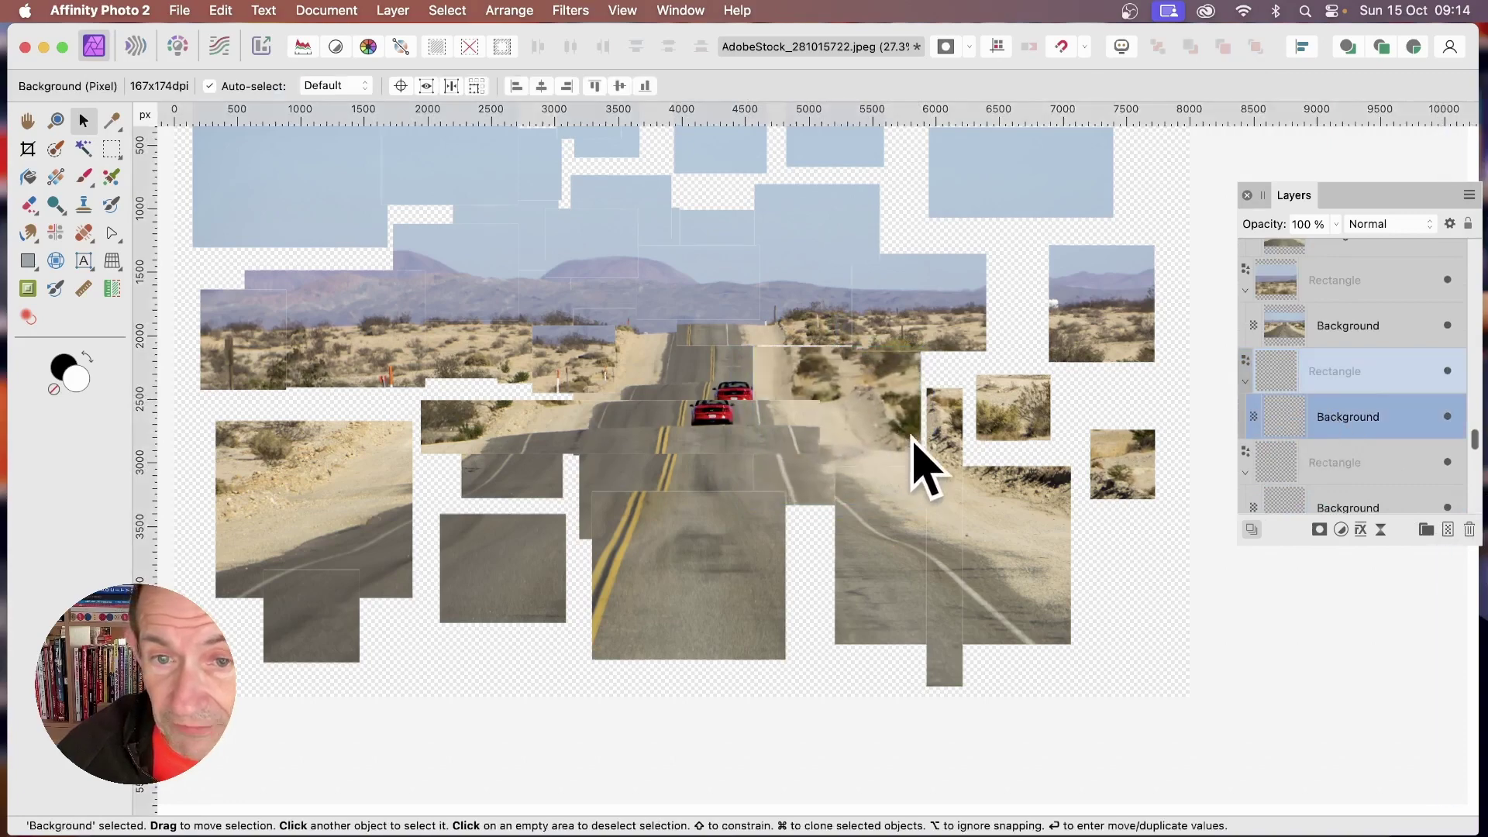
left_click_drag(940, 461, 1004, 396)
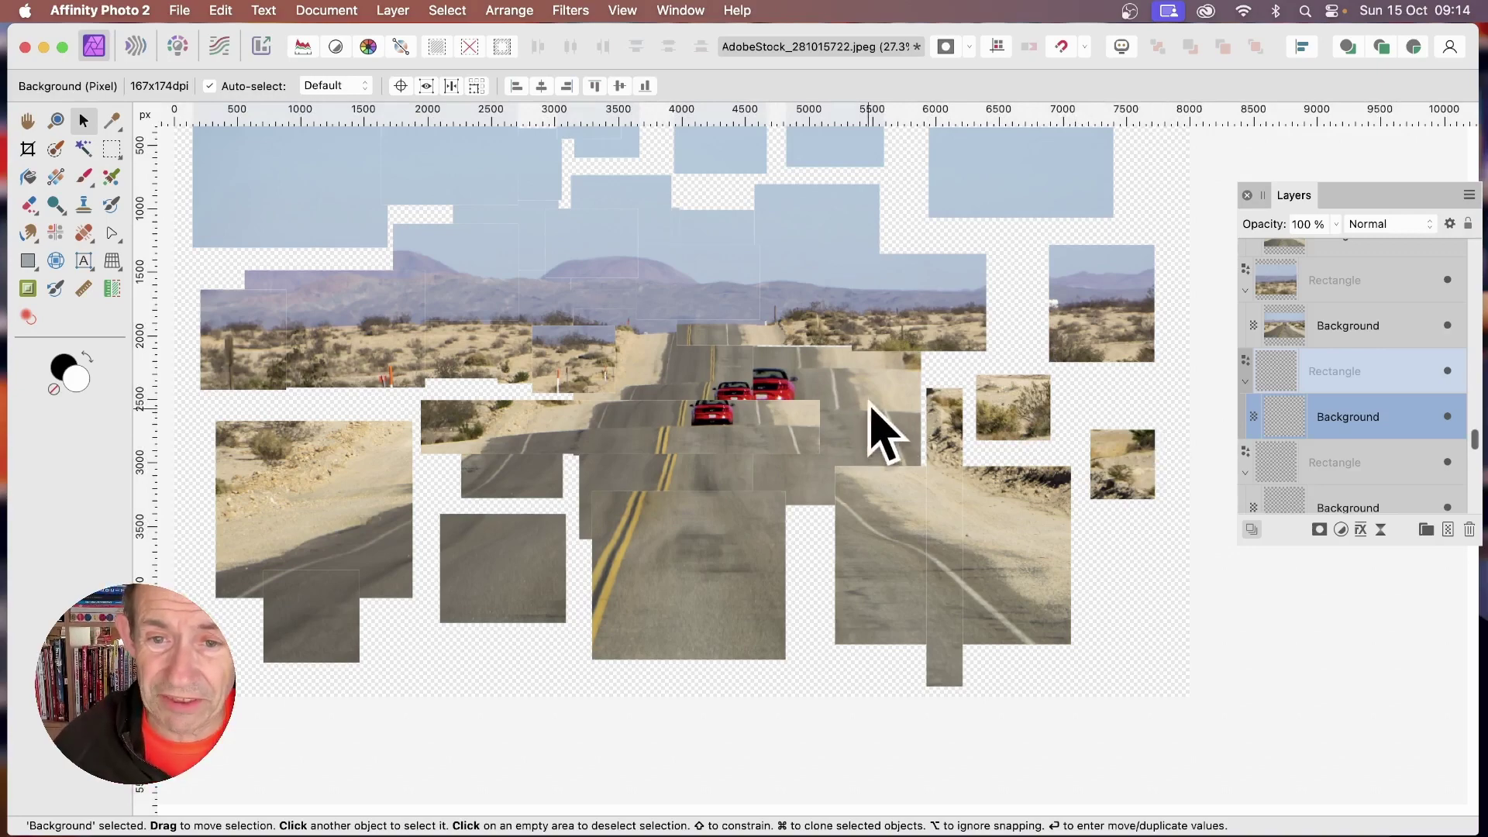
- Slide the photo to place the red car, rotate it about -4.8°, and move it up-left
scroll(889, 292, "up", 4)
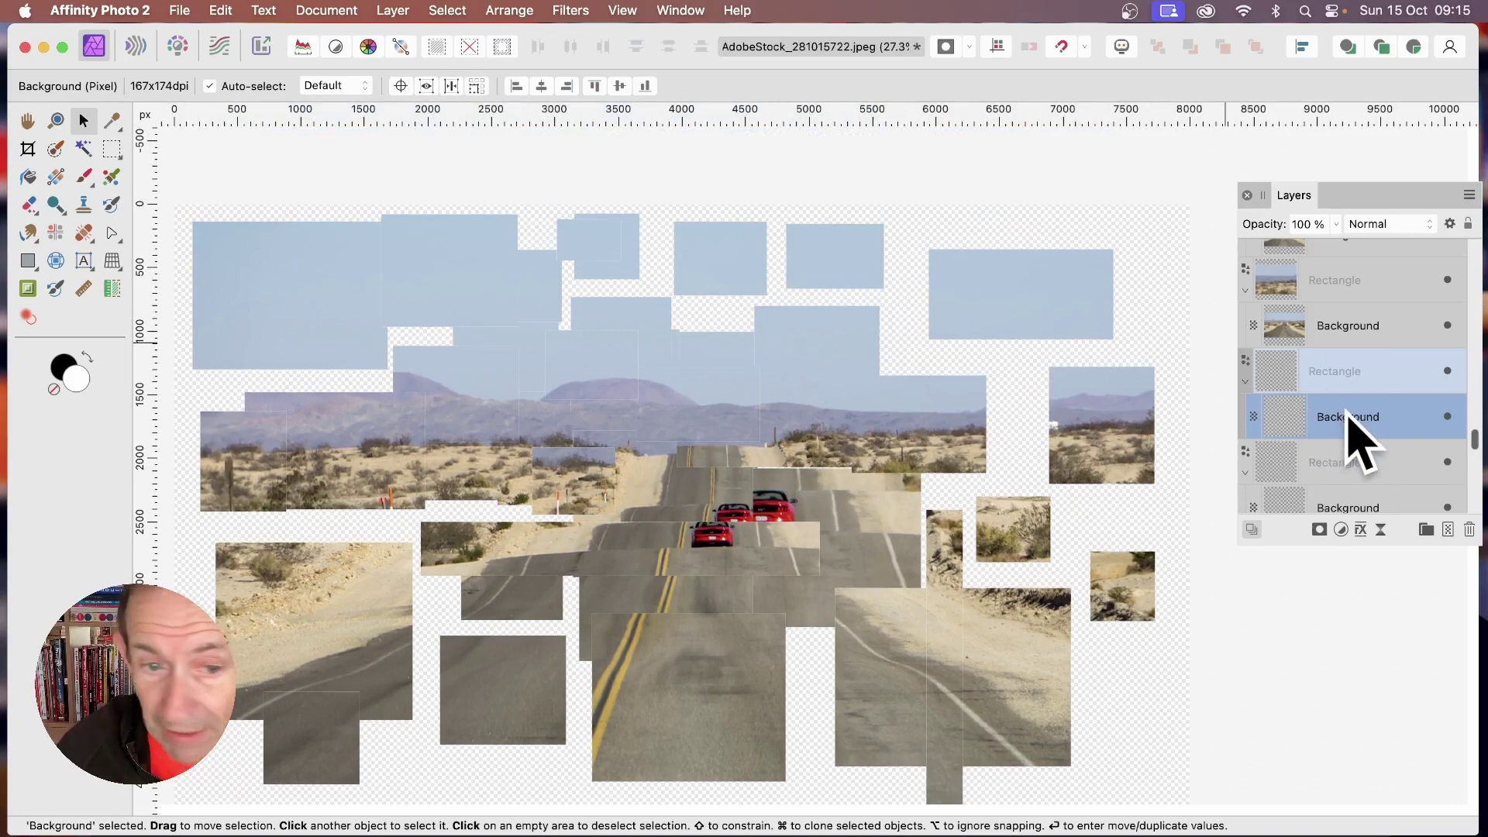
scroll(896, 482, "down", 5)
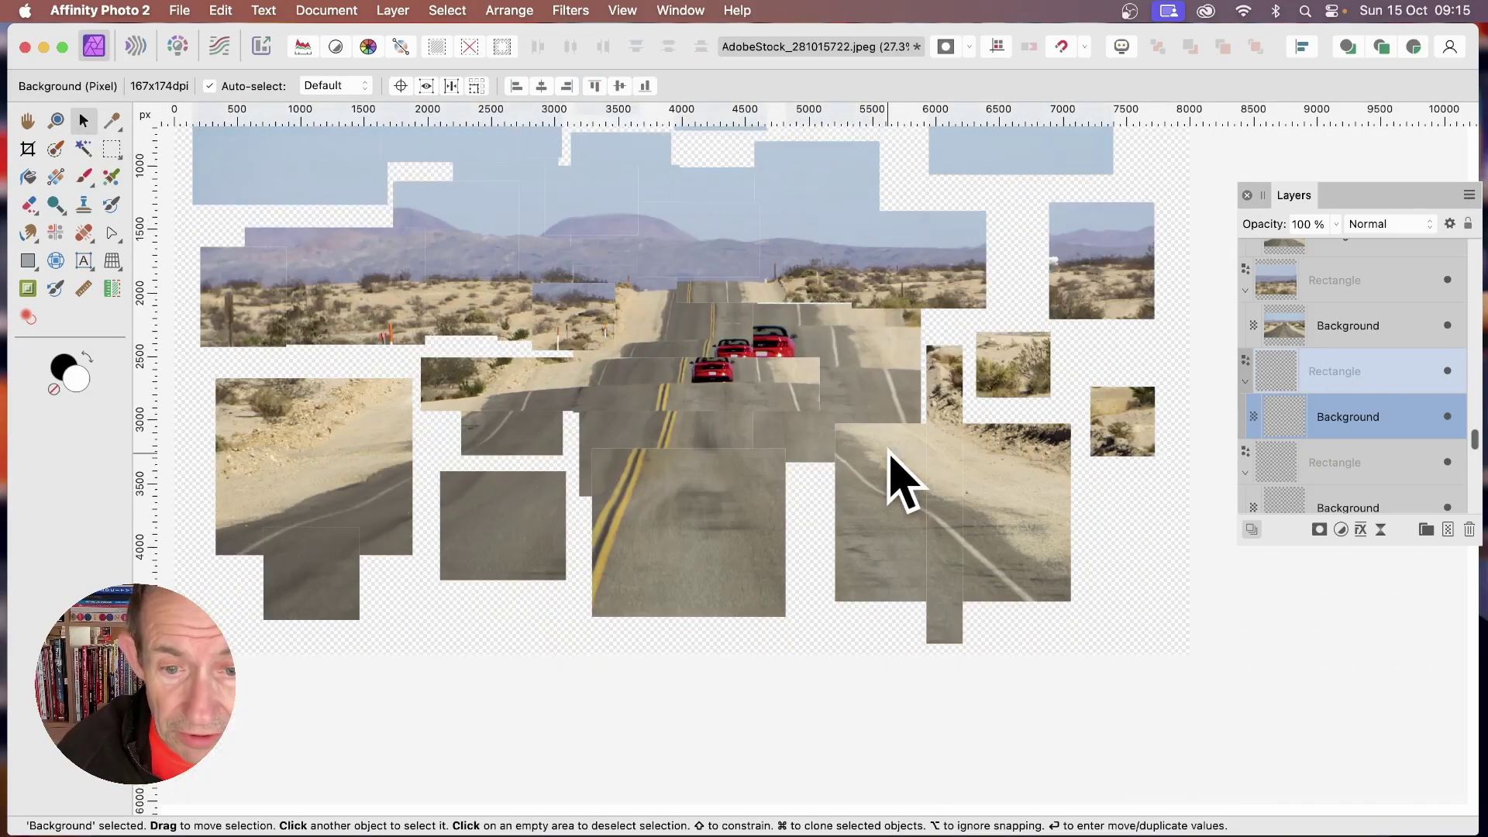
left_click_drag(860, 372, 954, 392)
scroll(969, 372, "up", 1)
scroll(941, 379, "up", 7)
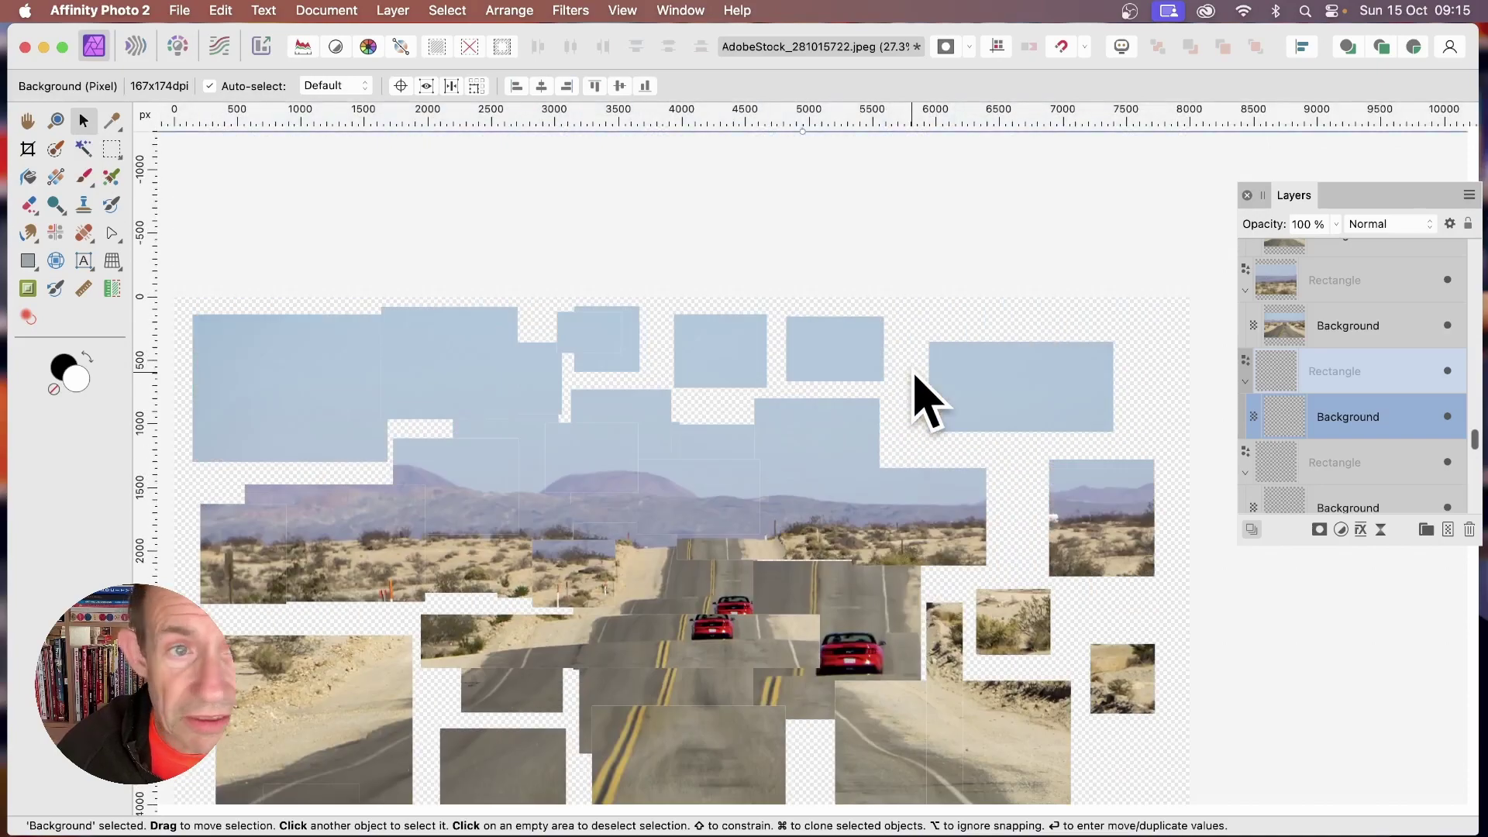
scroll(848, 207, "up", 2)
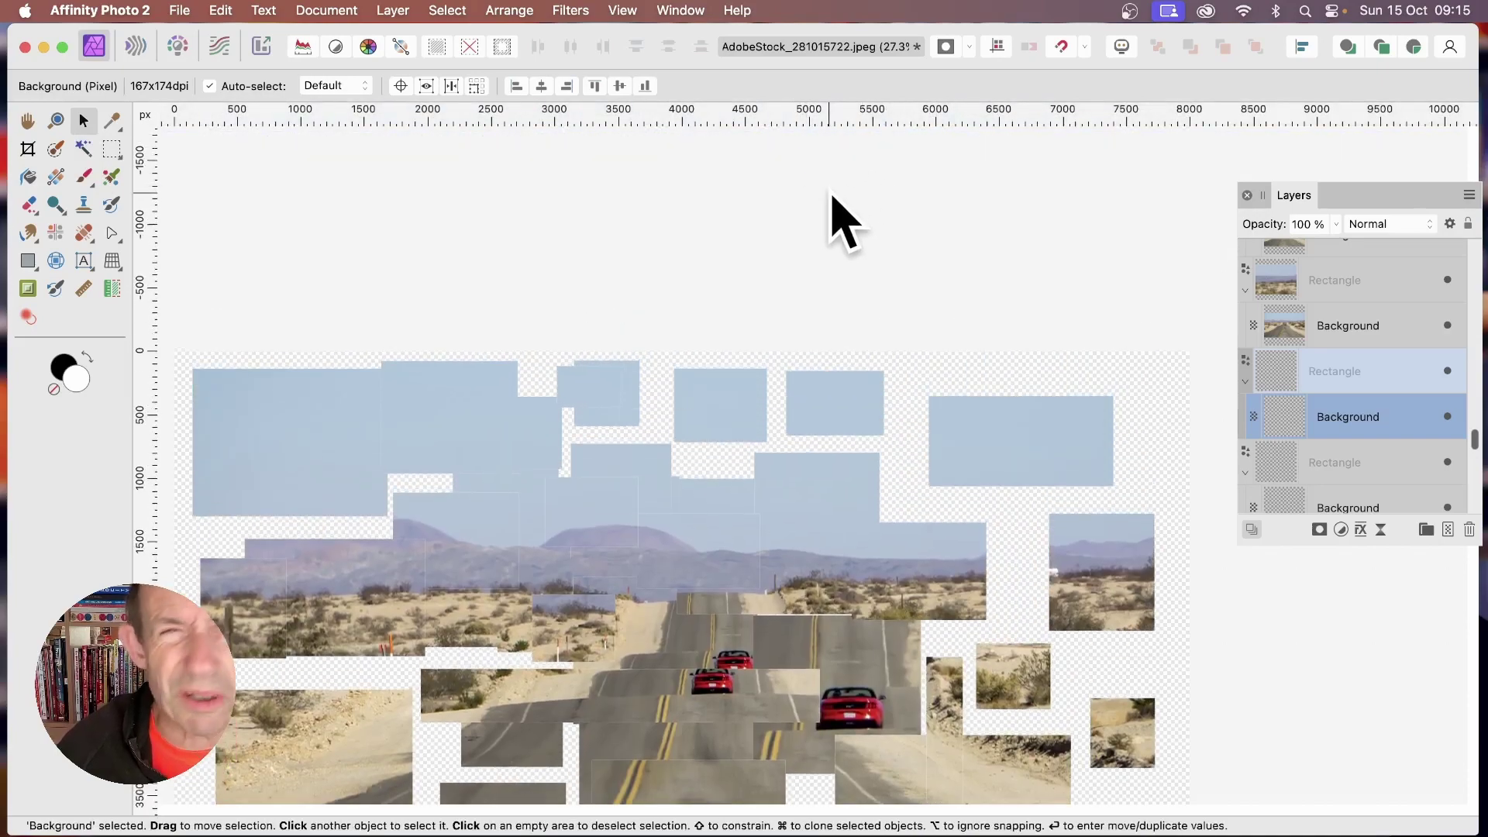
left_click_drag(803, 159, 881, 164)
left_click_drag(886, 637, 818, 575)
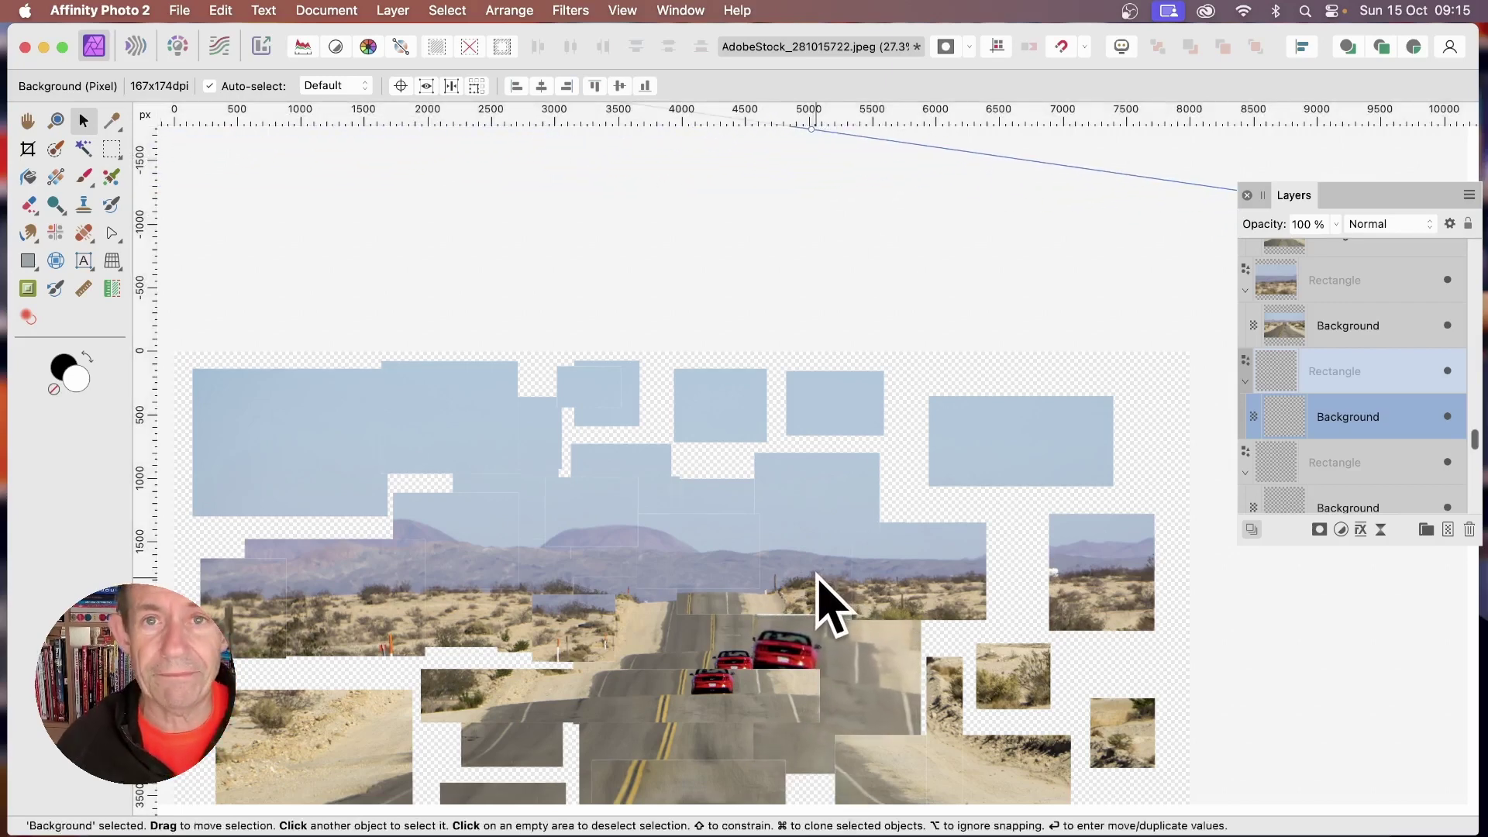
scroll(853, 650, "down", 5)
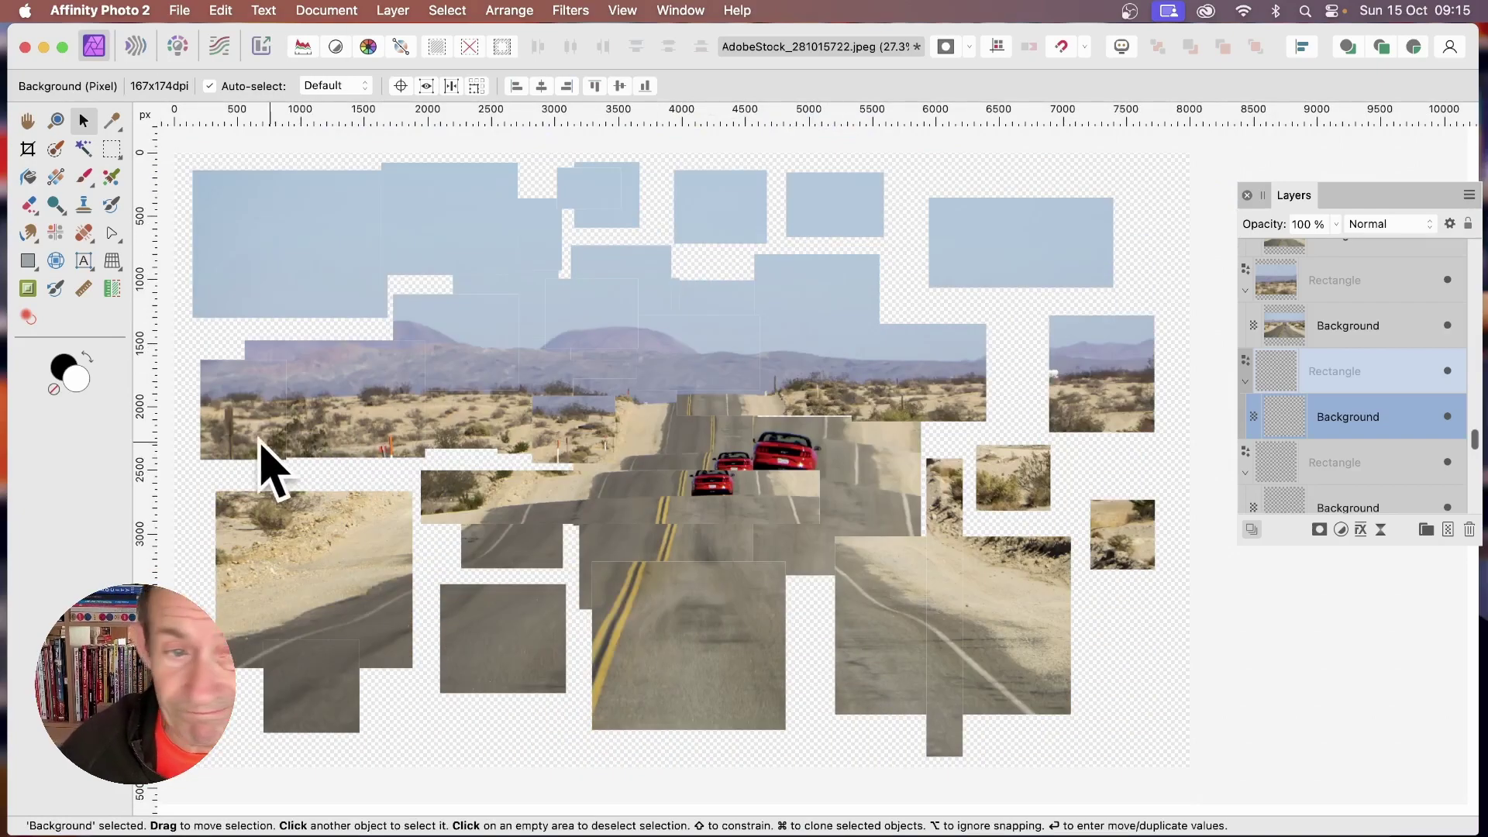
- Scale up the photo inside the left-foothills piece and shift it up and left
left_click(294, 422)
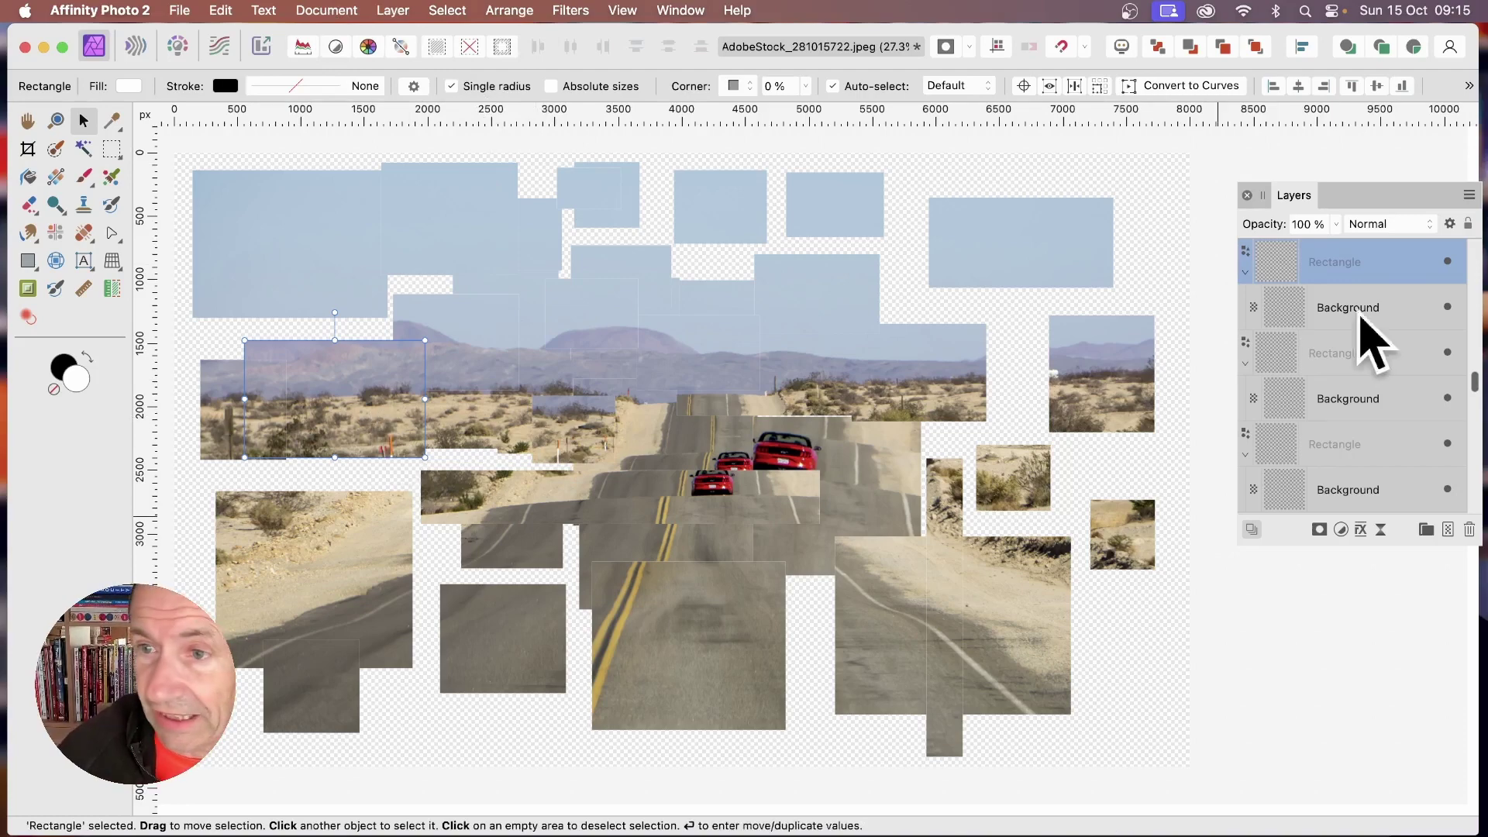
left_click(1330, 309)
mouse_move(351, 393)
left_mouse_down()
mouse_move(313, 342)
mouse_move(335, 375)
left_mouse_up()
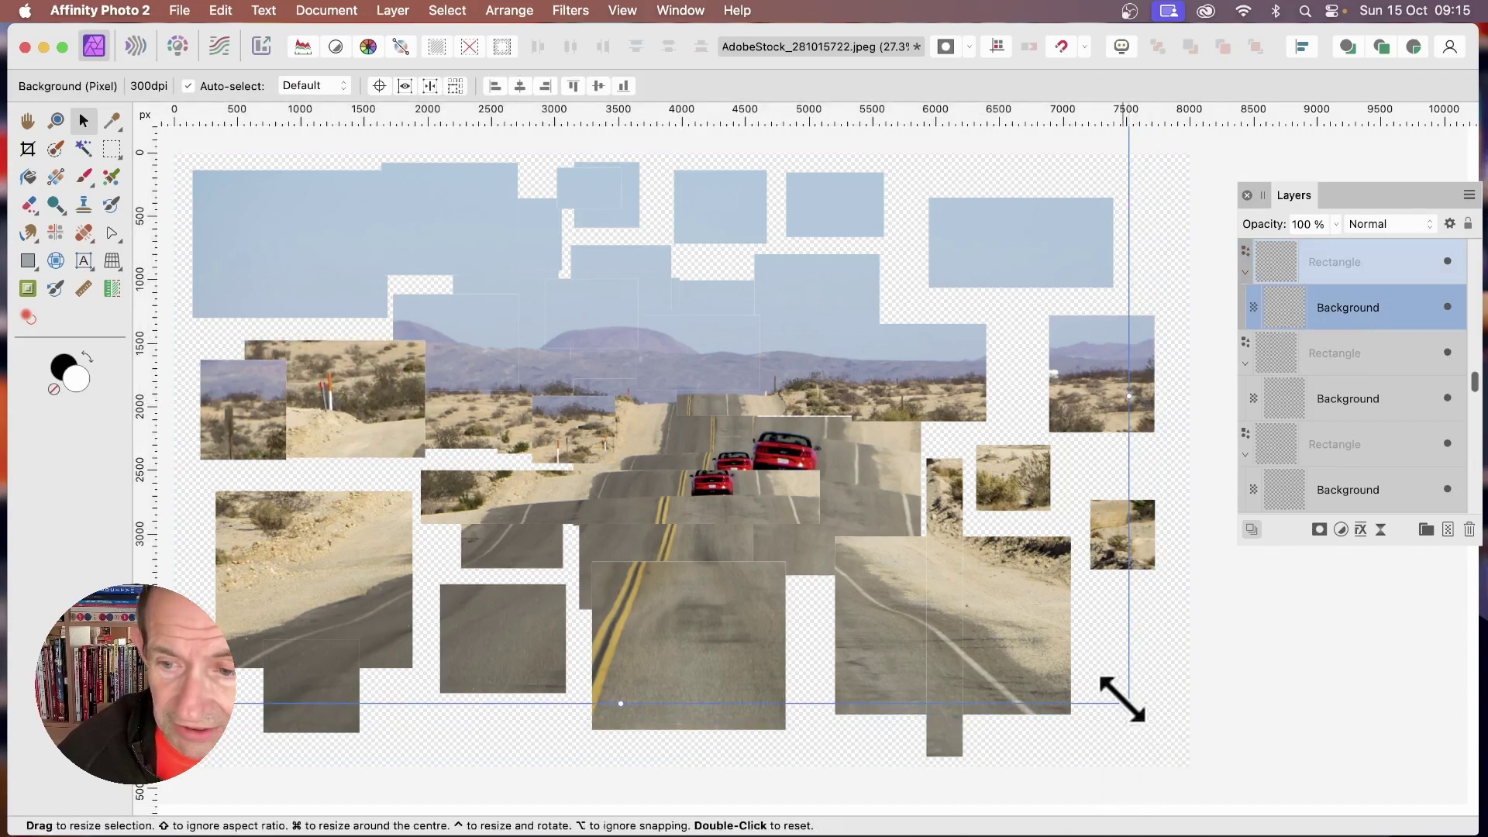
left_click_drag(1128, 703, 1282, 795)
left_click_drag(371, 422, 346, 405)
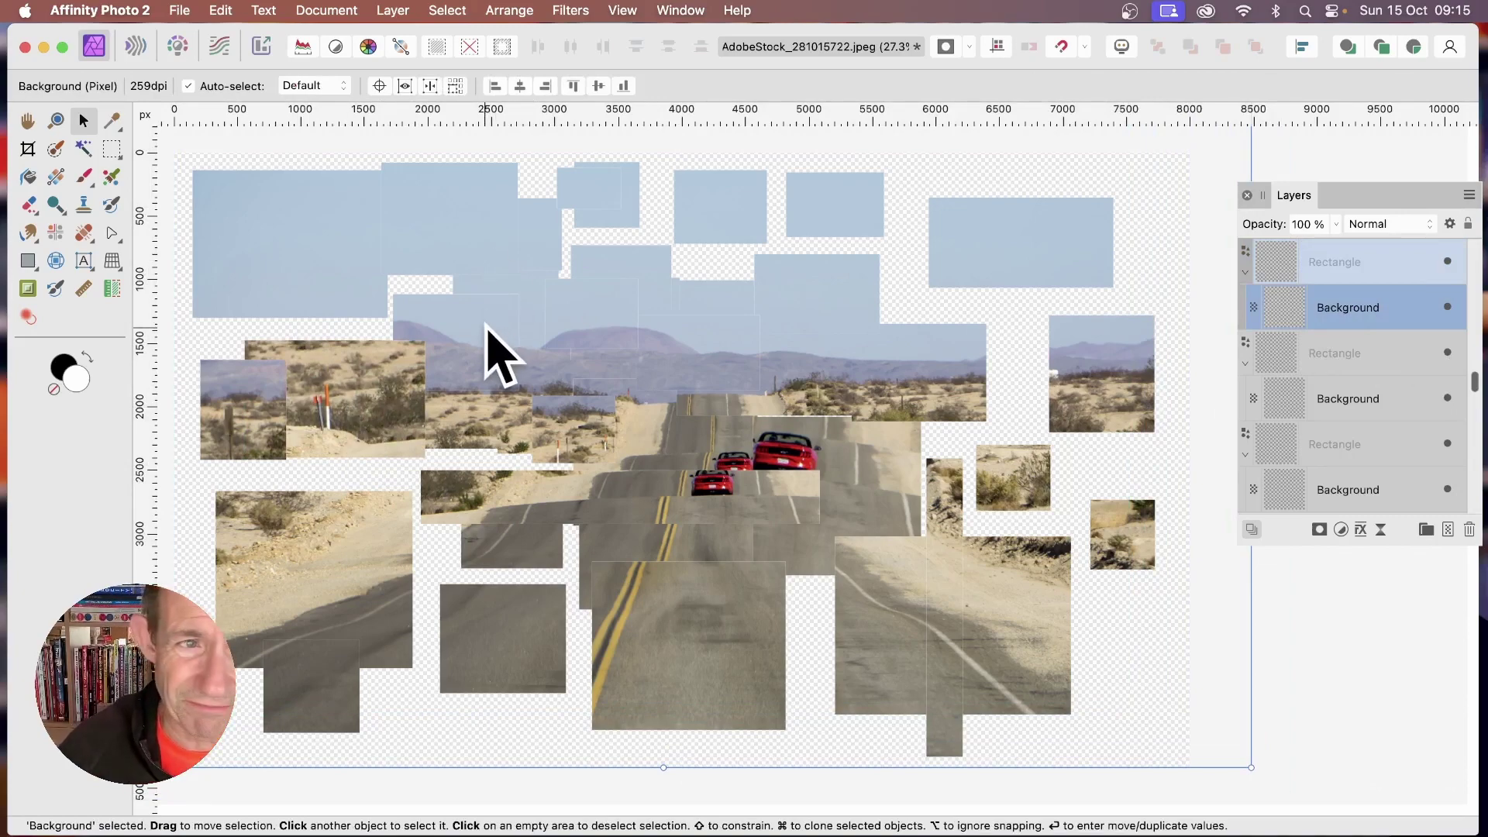
- Pick the top rectangle clip layer in the Layers panel and bring the bottom of the list into view
scroll(1355, 398, "up", 5)
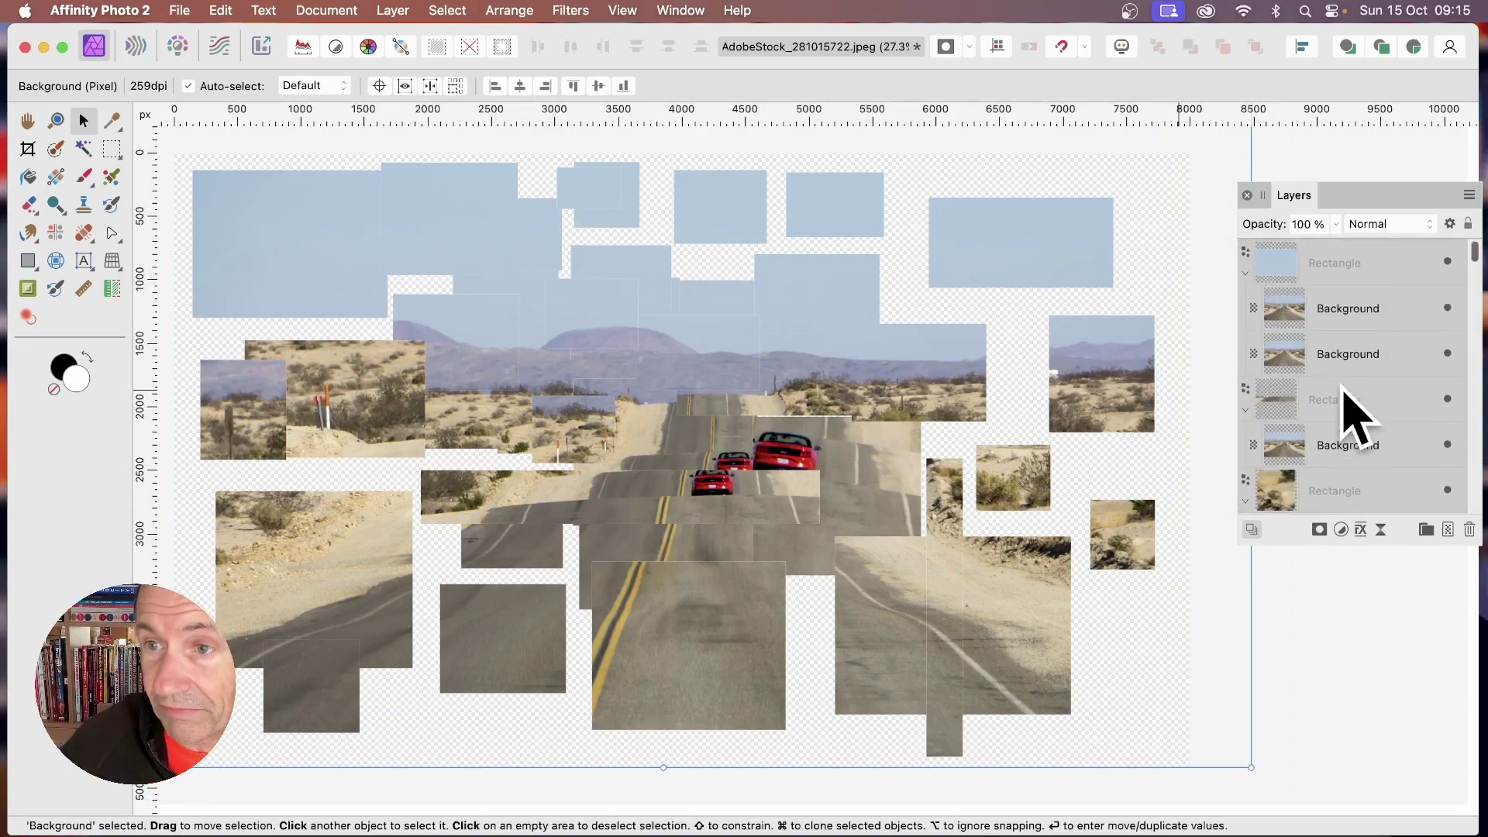
left_click(1406, 262)
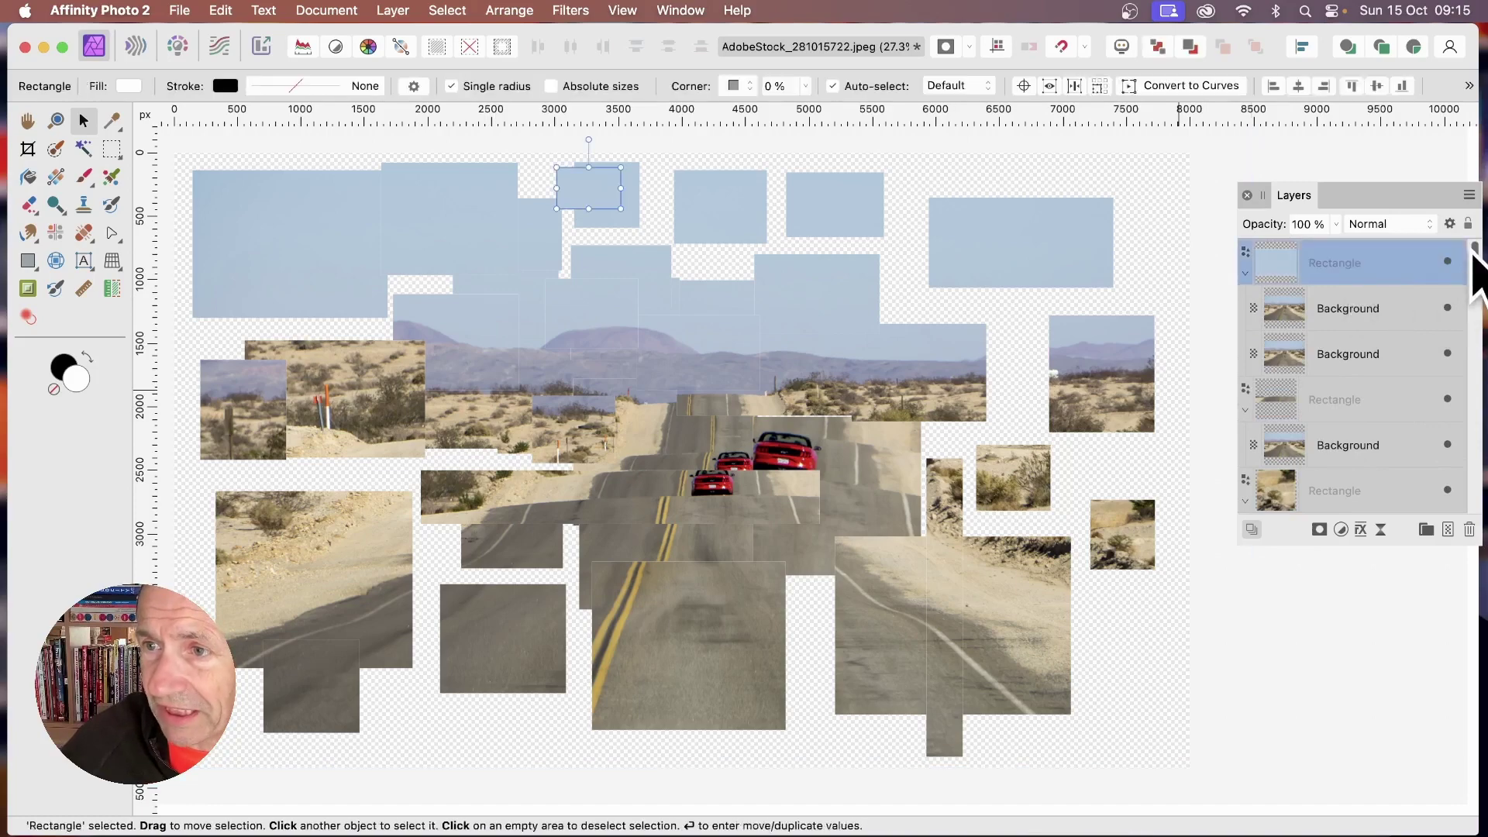
left_click_drag(1476, 267, 1471, 514)
- Select all rectangle clips and trial a 3D bevel (31.6 px) and inner shadow in Layer Effects, then disable both
left_click(1357, 497, "shift")
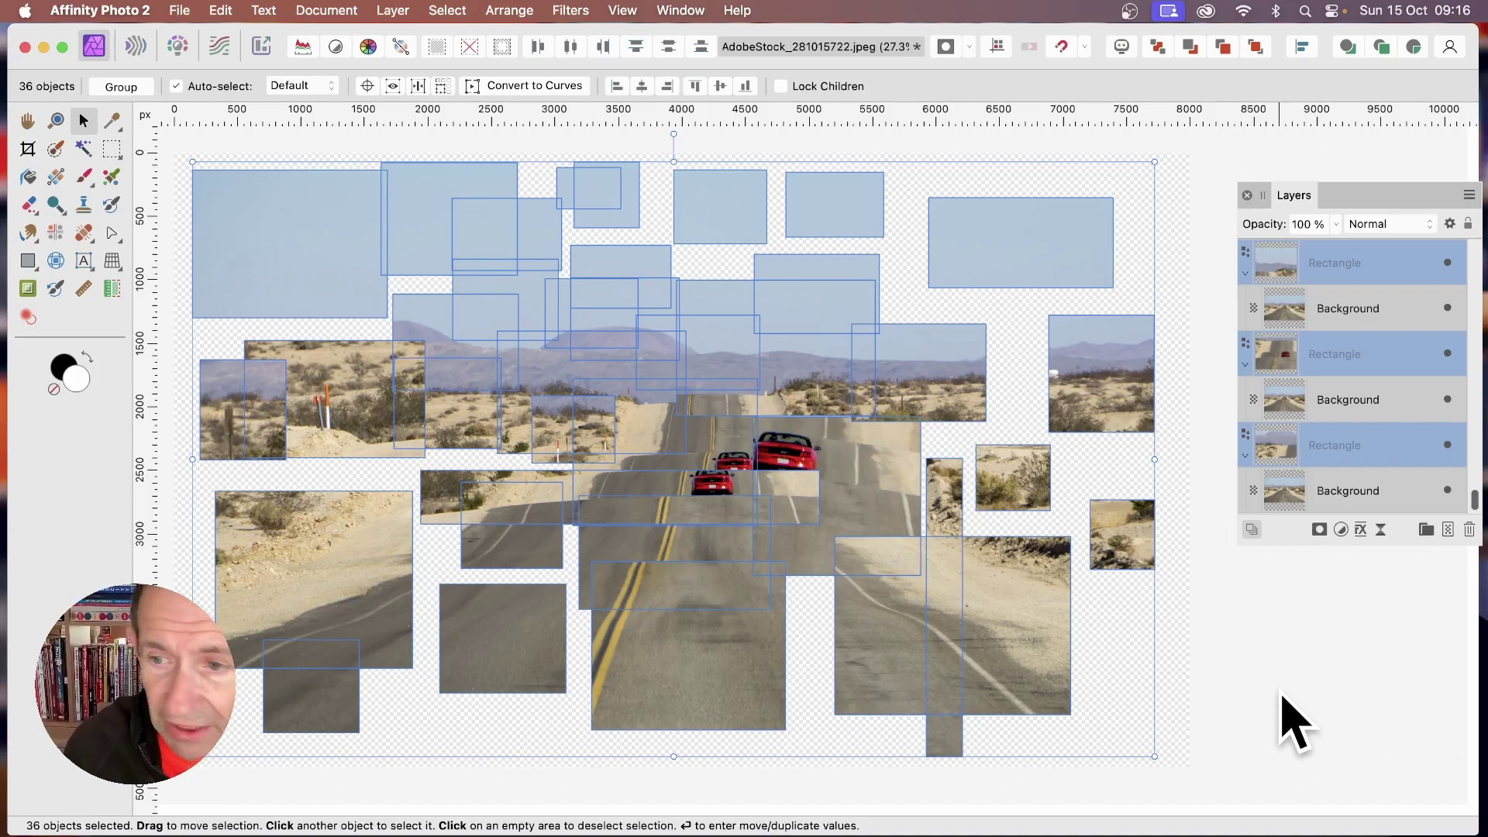
left_click(1362, 533)
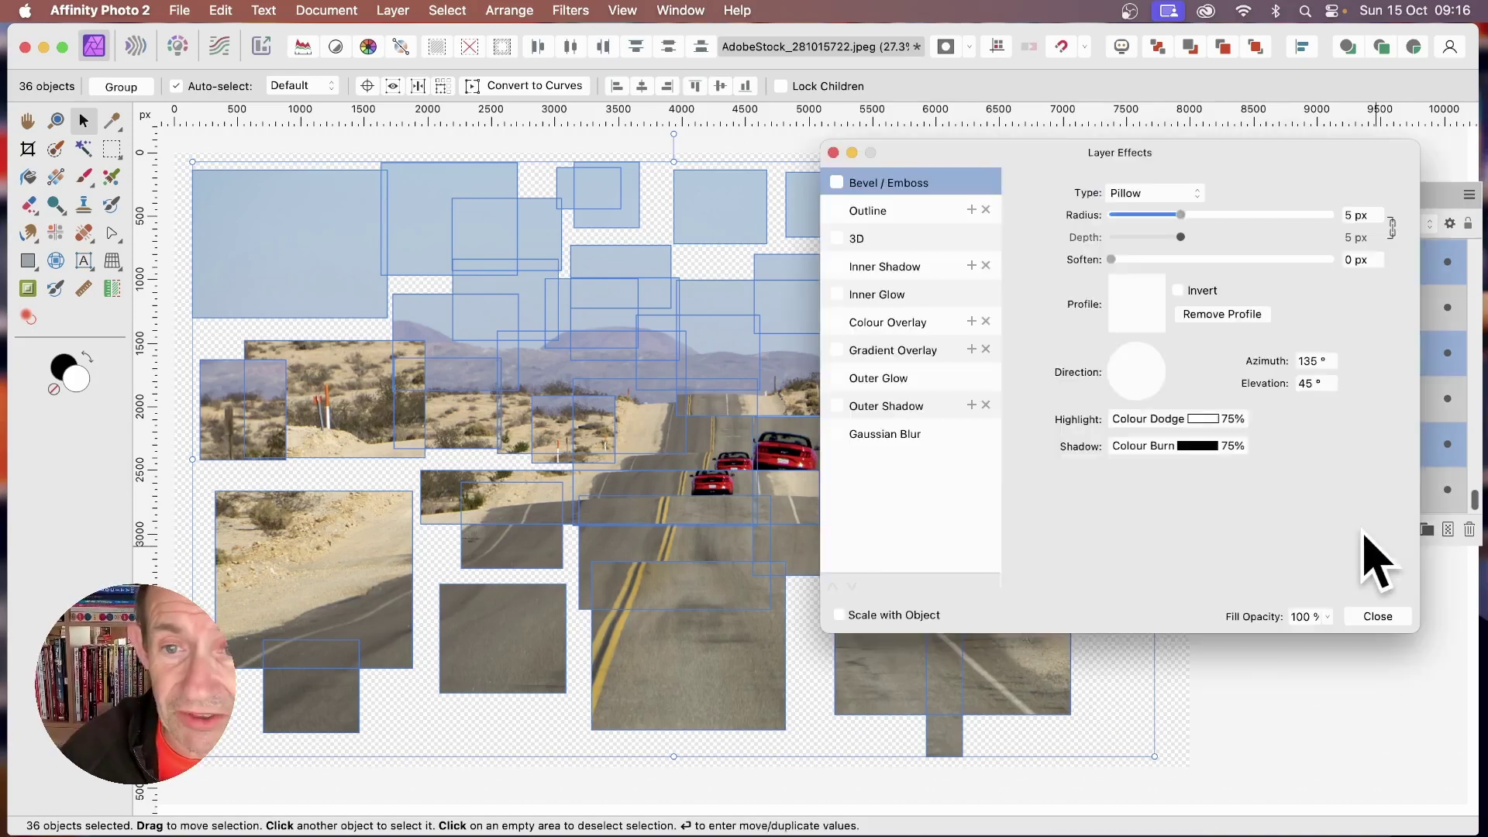
left_click(837, 239)
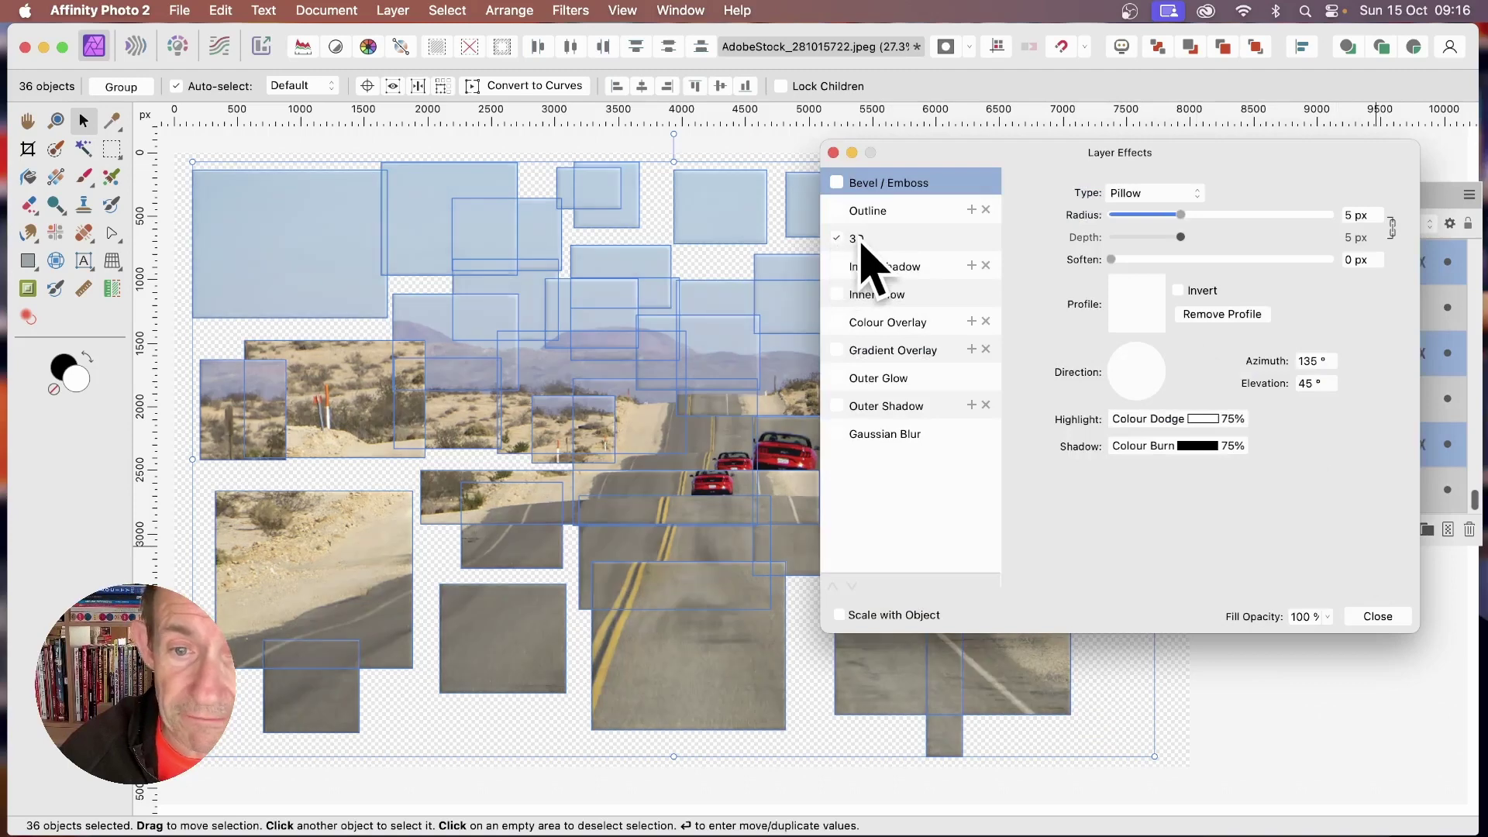
left_click(862, 242)
left_click_drag(1193, 195, 1259, 194)
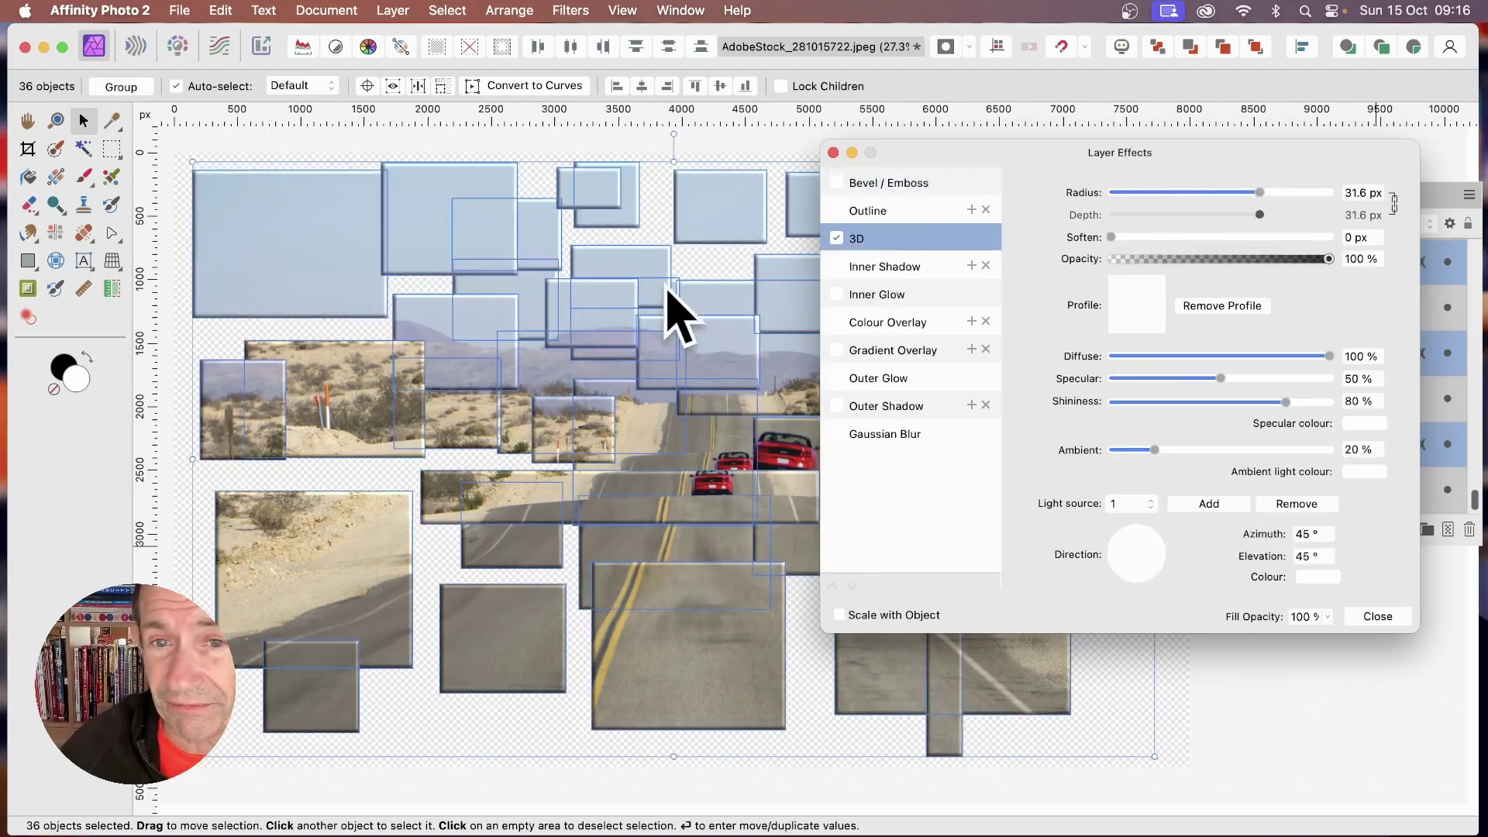
left_click(836, 237)
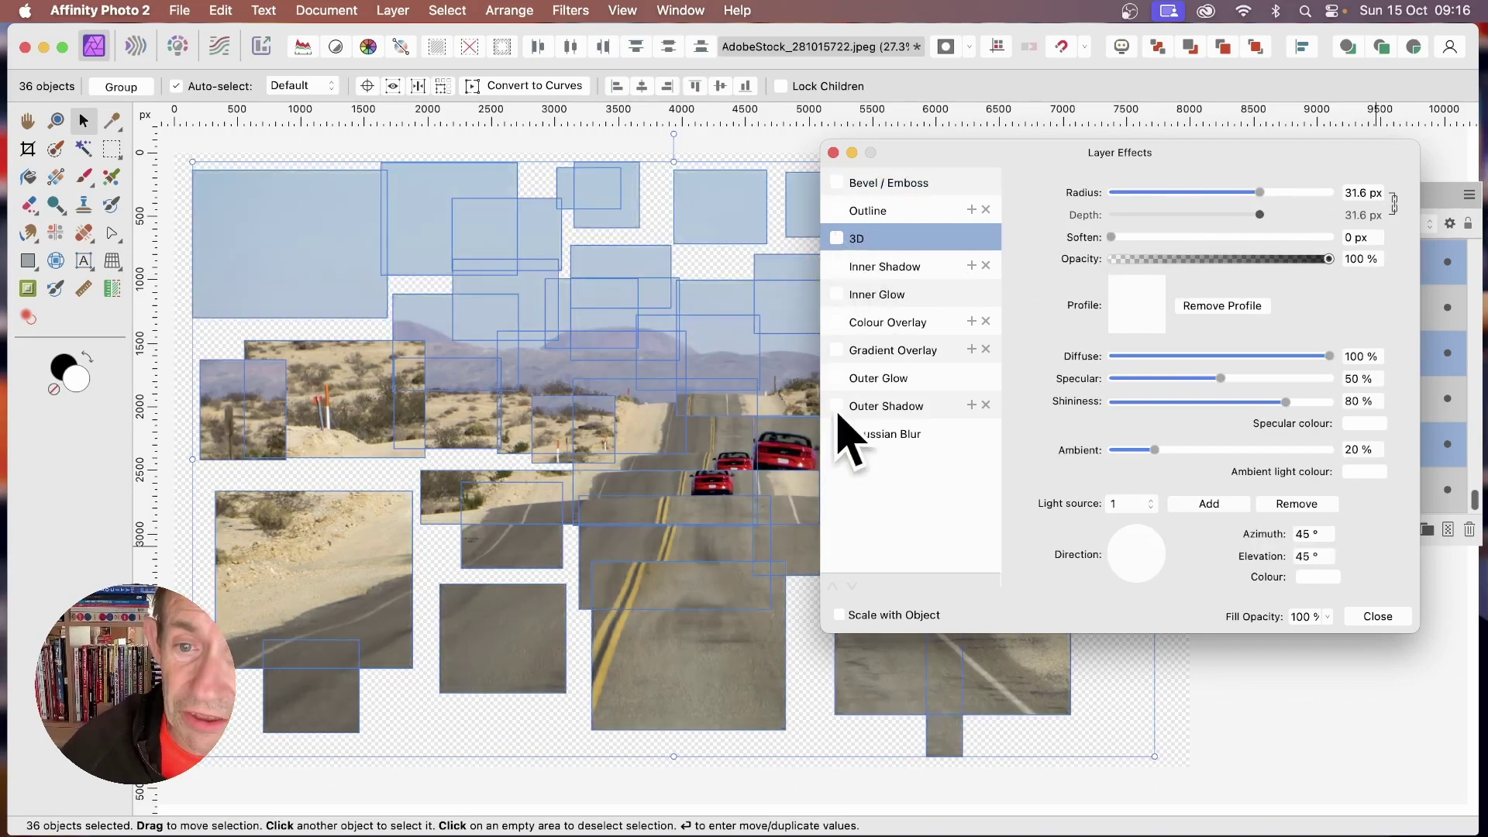
left_click(880, 267)
left_click_drag(1165, 238, 1246, 285)
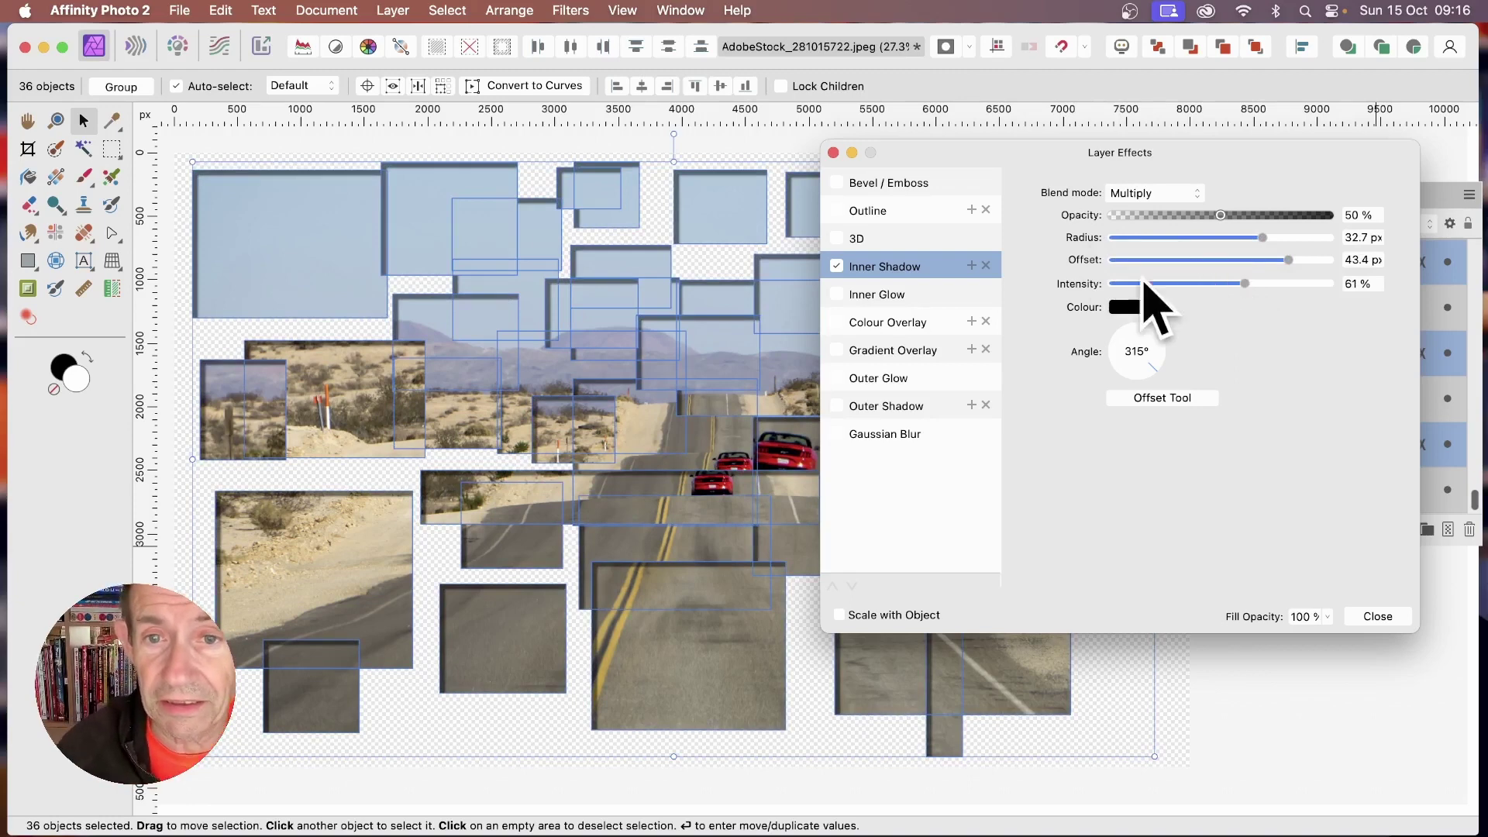
left_click(836, 266)
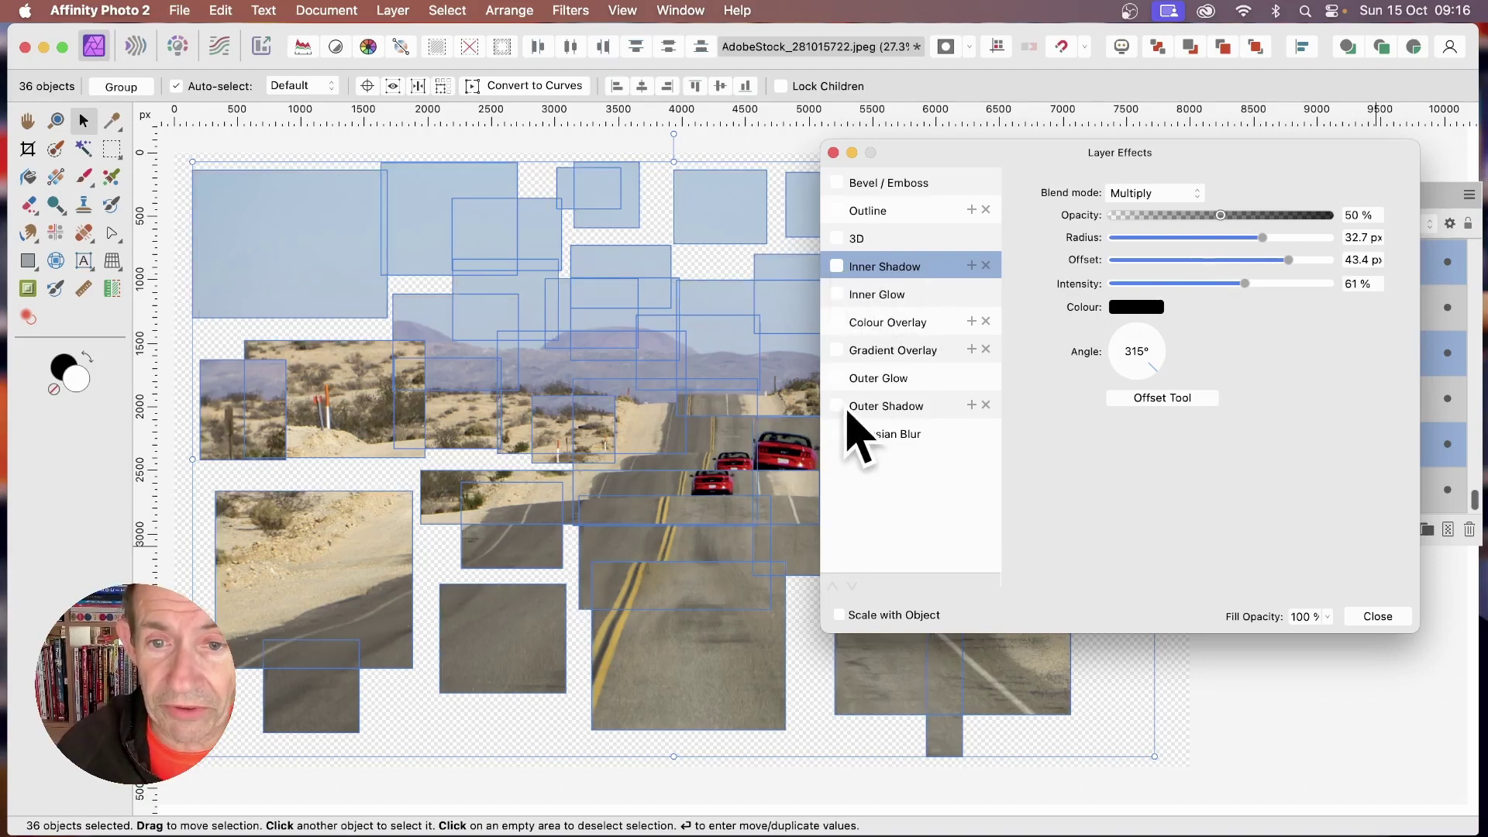
- Apply an outer shadow with 54.2 px offset, 90% intensity and 78% opacity to all clips
left_click(901, 406)
left_click_drag(1146, 235, 1305, 259)
left_click(1308, 284)
left_click(1281, 215)
left_click(1377, 617)
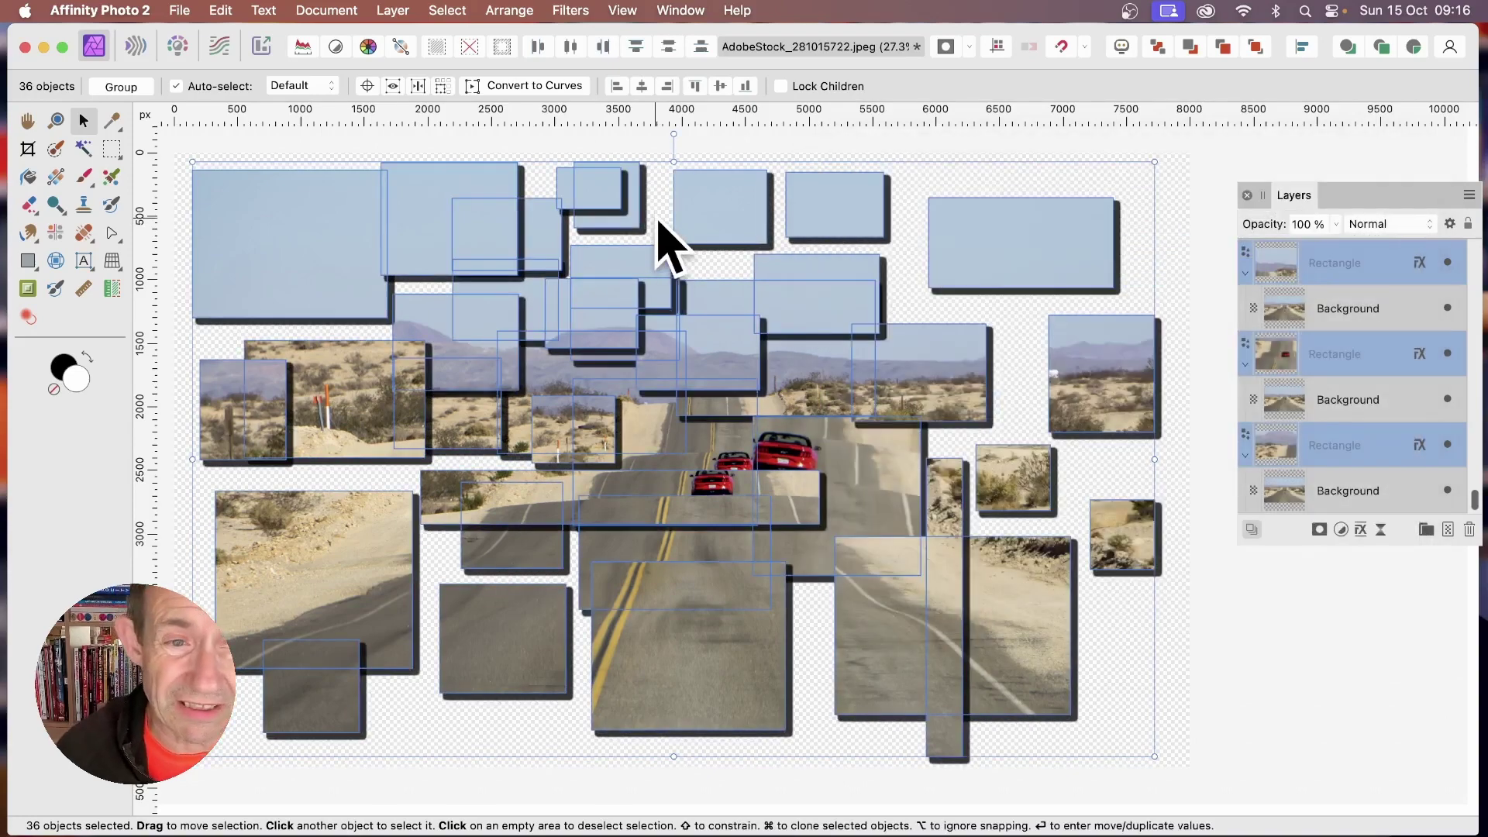
- Rotate the top-left sky rectangle and its right neighbour a few degrees counter-clockwise
left_click(181, 244)
left_click(339, 224)
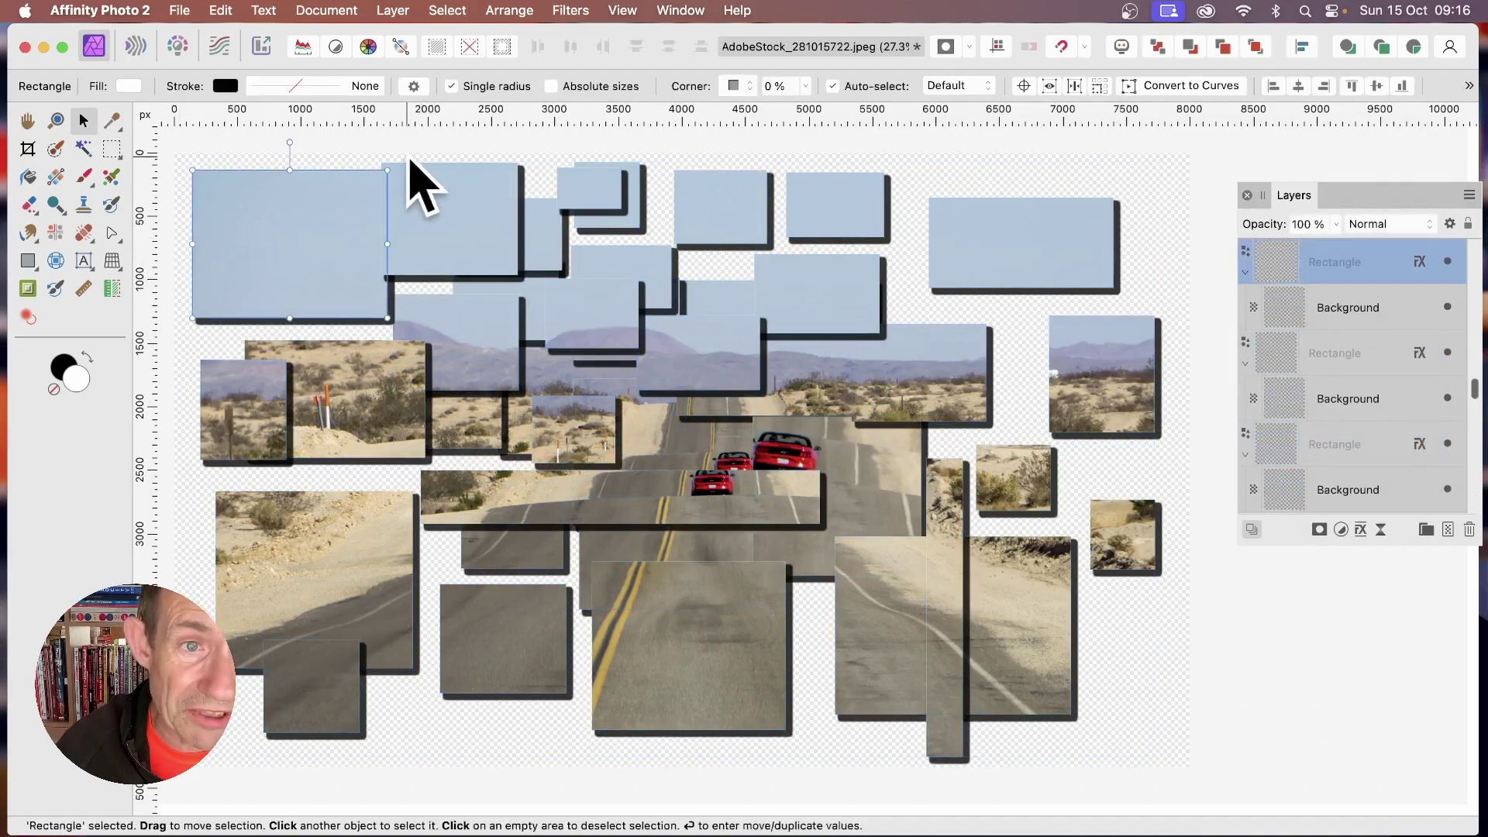
left_click_drag(392, 155, 392, 160)
left_click(458, 258)
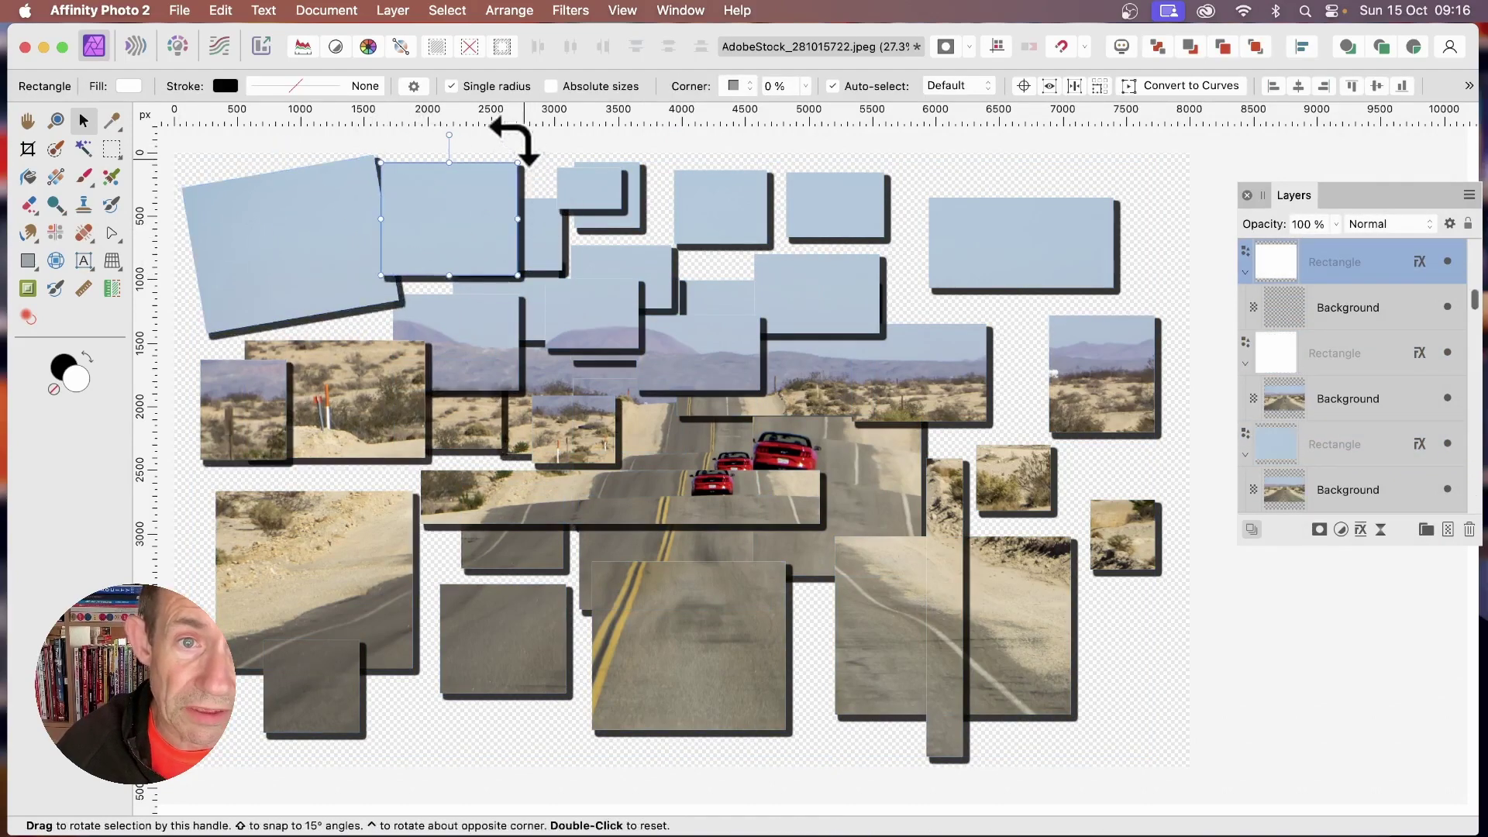
left_click_drag(515, 139, 498, 132)
left_click(606, 193)
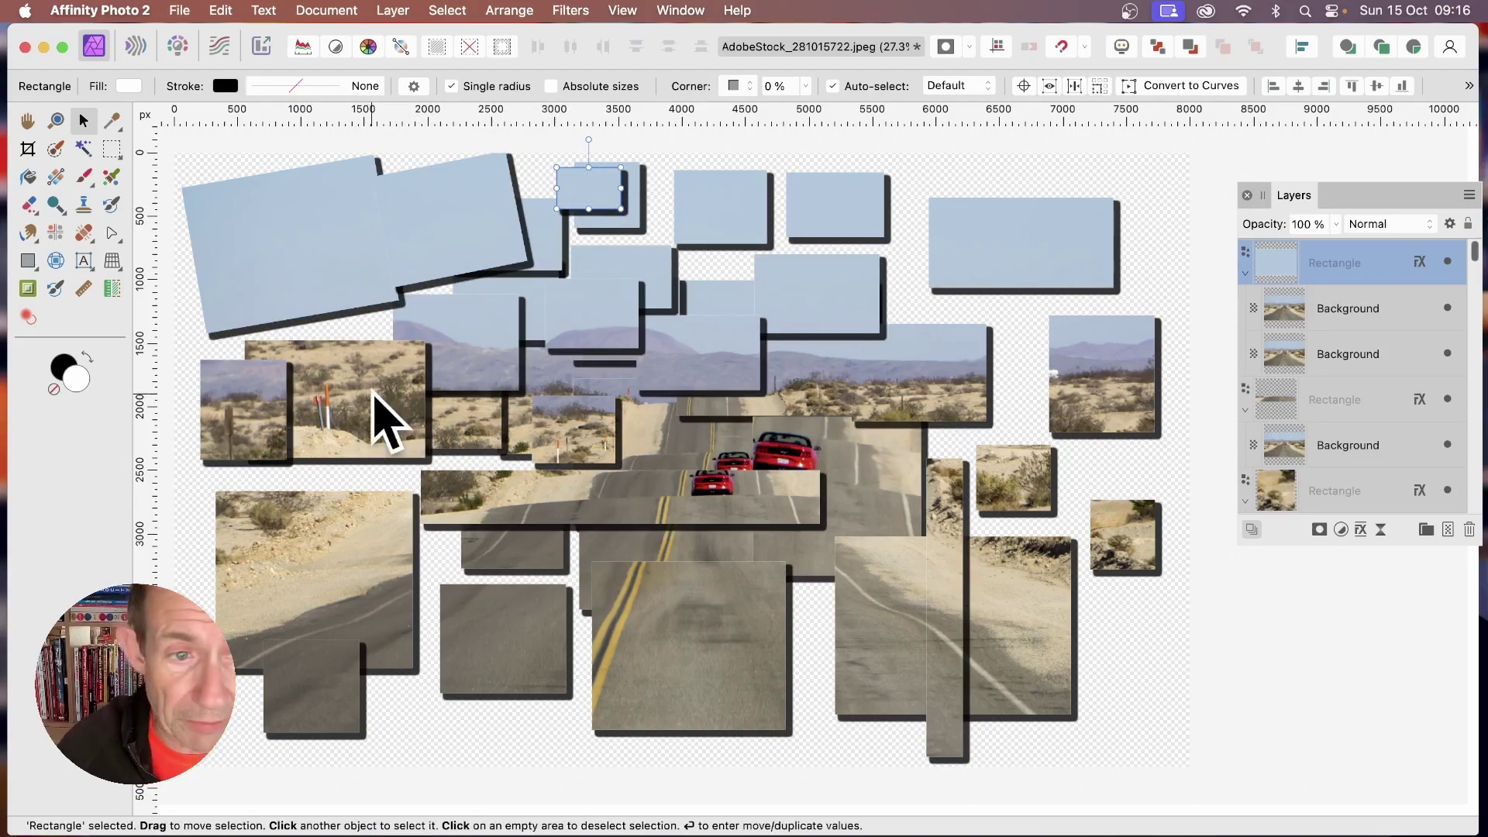
- Select the photo layer inside the desert clip with the red post
left_click(385, 420)
left_click(1363, 401)
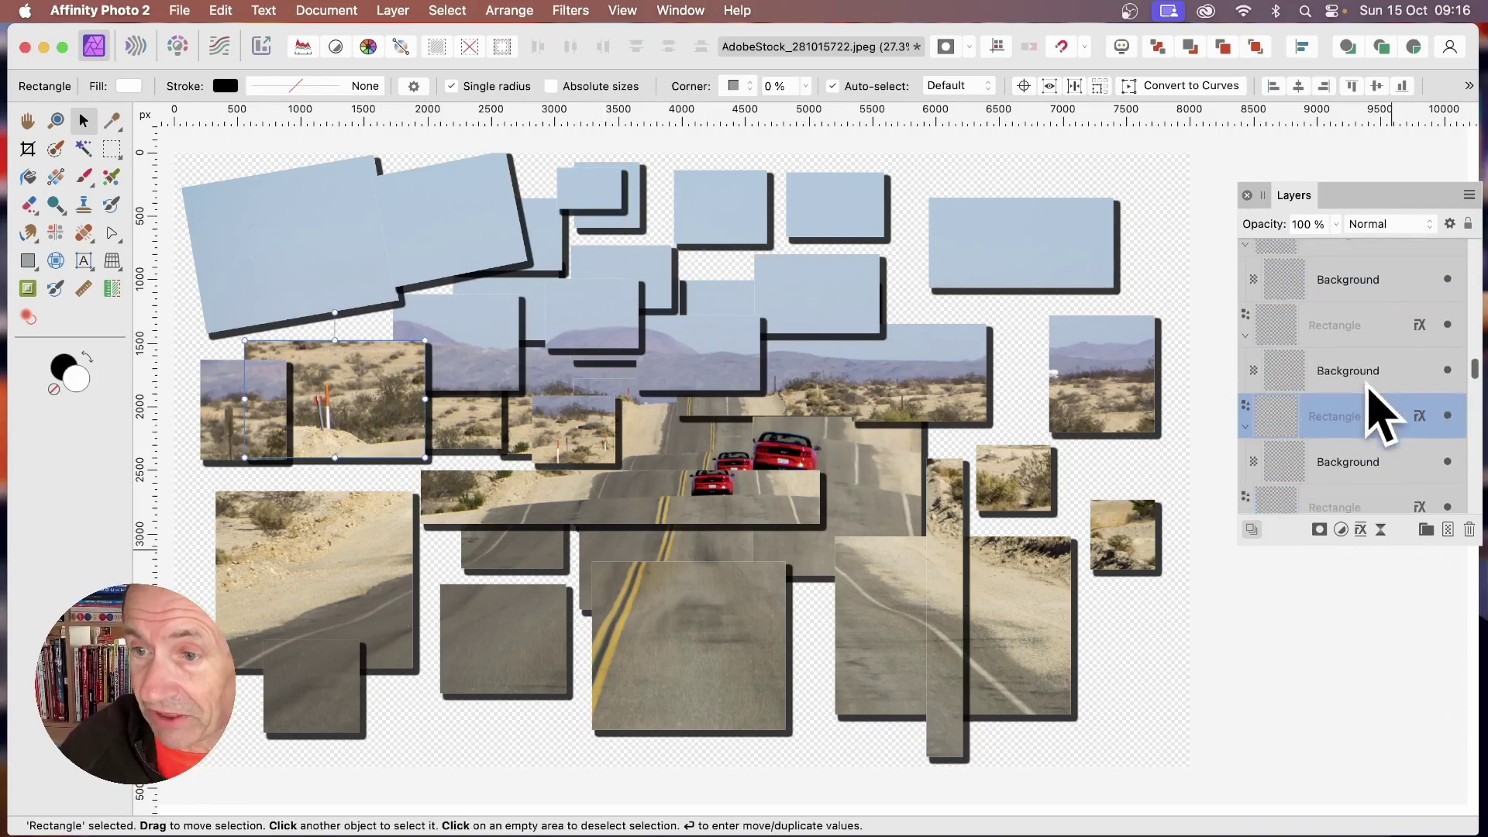
left_click(1363, 464)
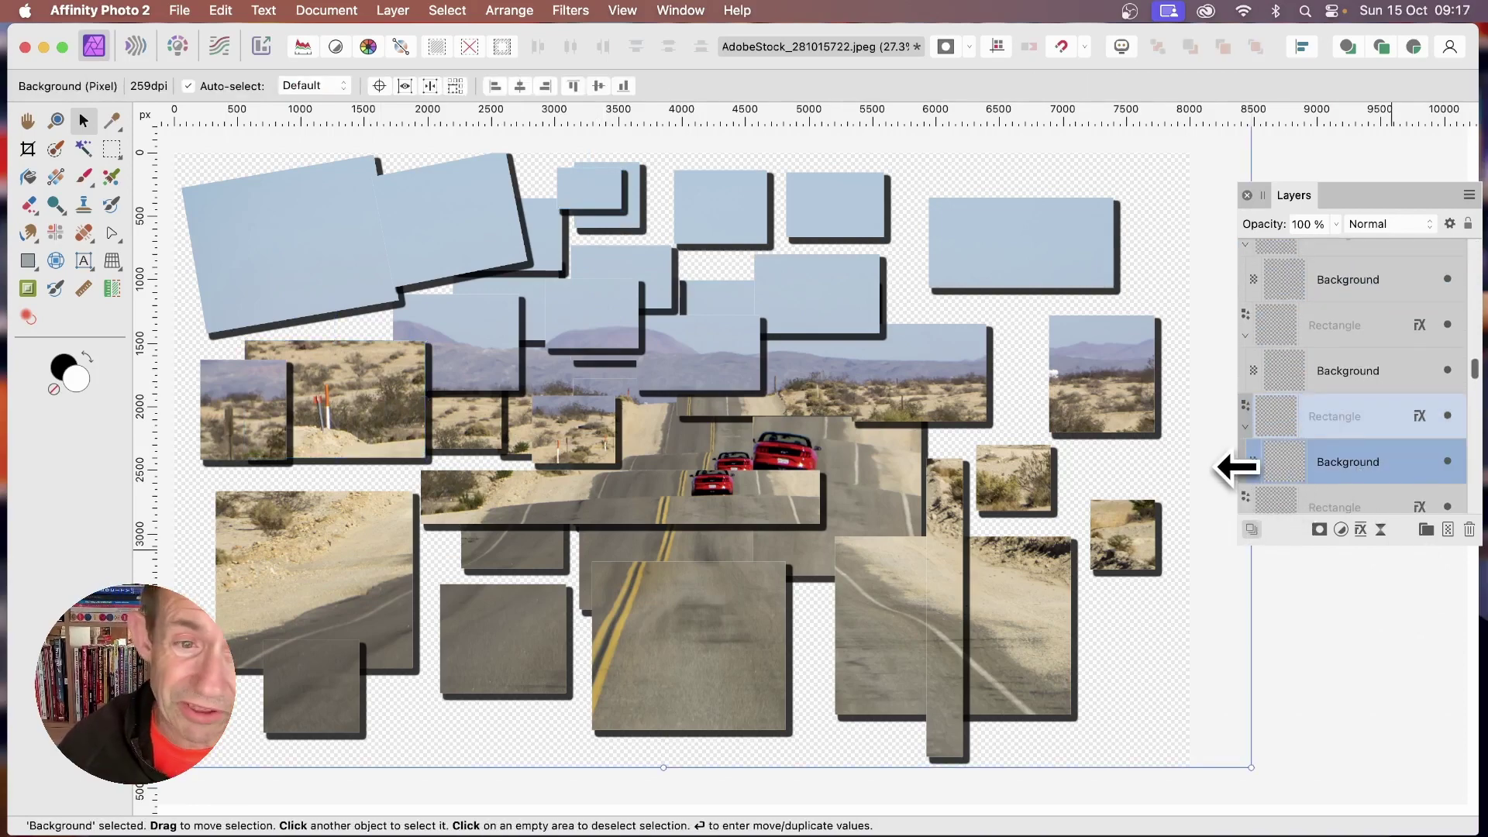
- Apply a Gaussian Blur with a 6 px radius to the clipped desert photo
left_click(571, 10)
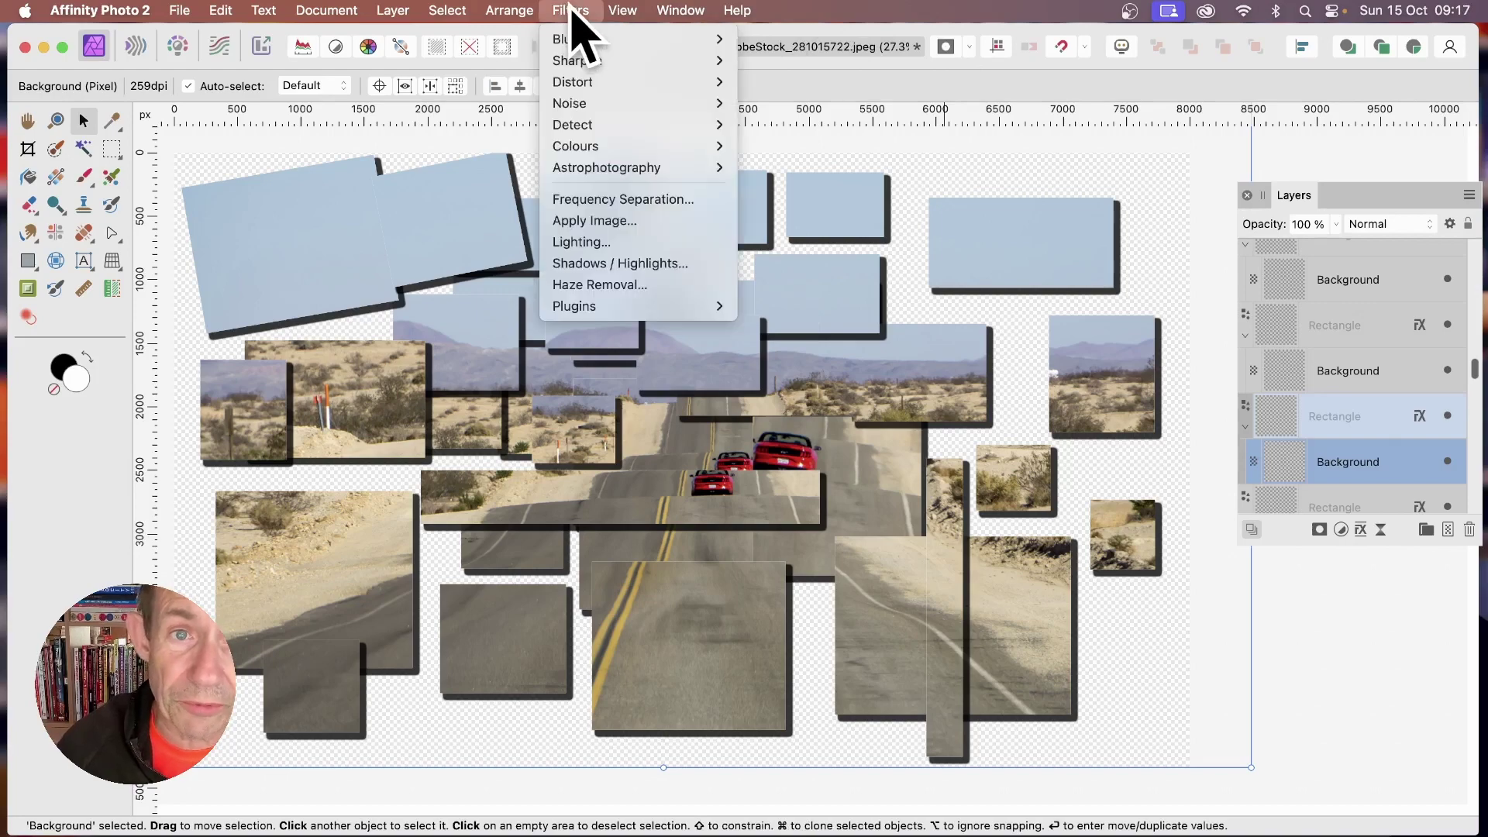
mouse_move(664, 40)
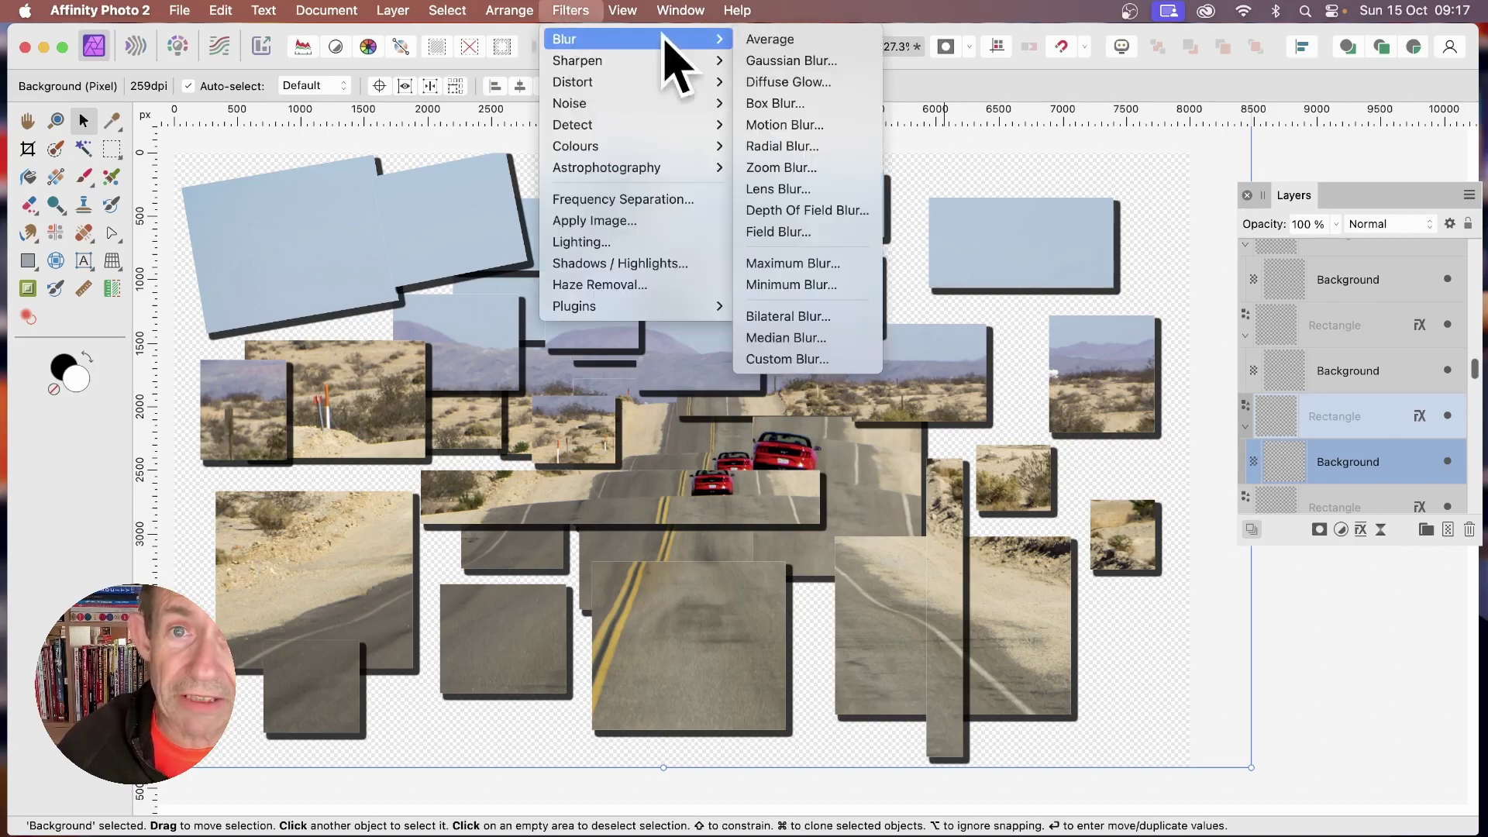
left_click(829, 57)
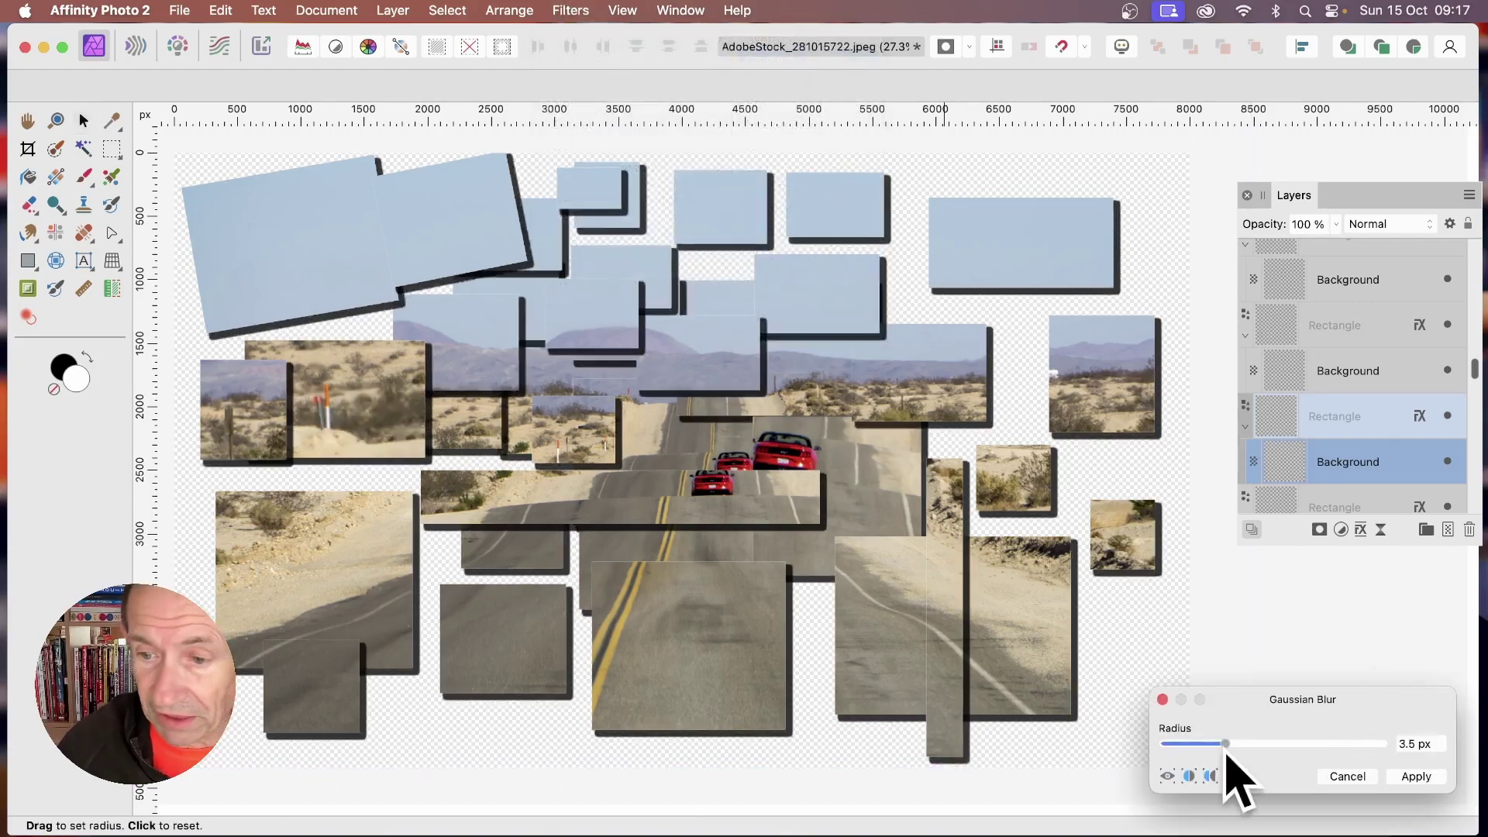
left_click_drag(1244, 745, 1242, 745)
left_click(1415, 776)
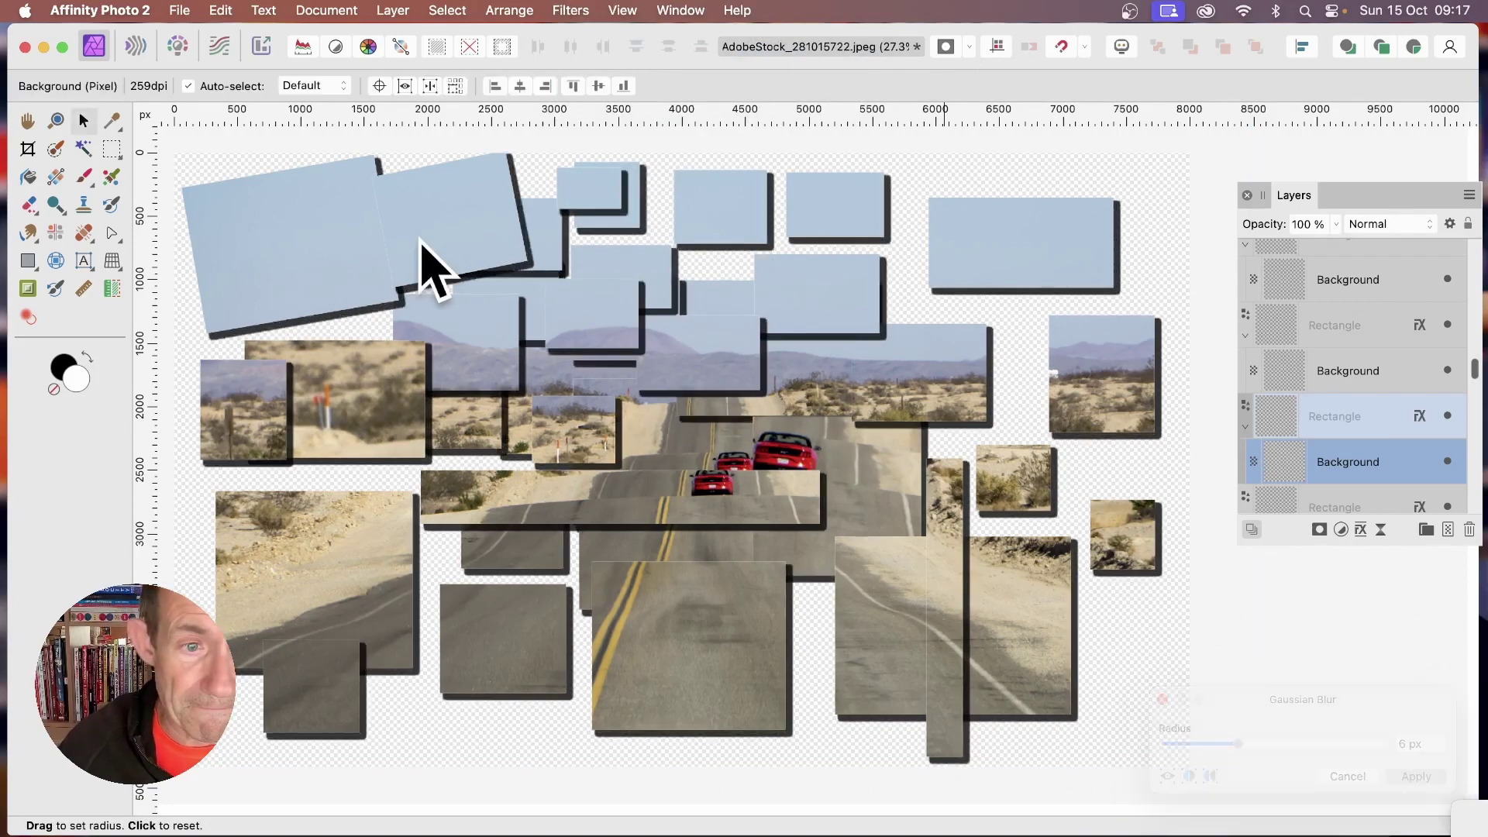
- Browse the Distort filters twice and close them without applying any
left_click(570, 10)
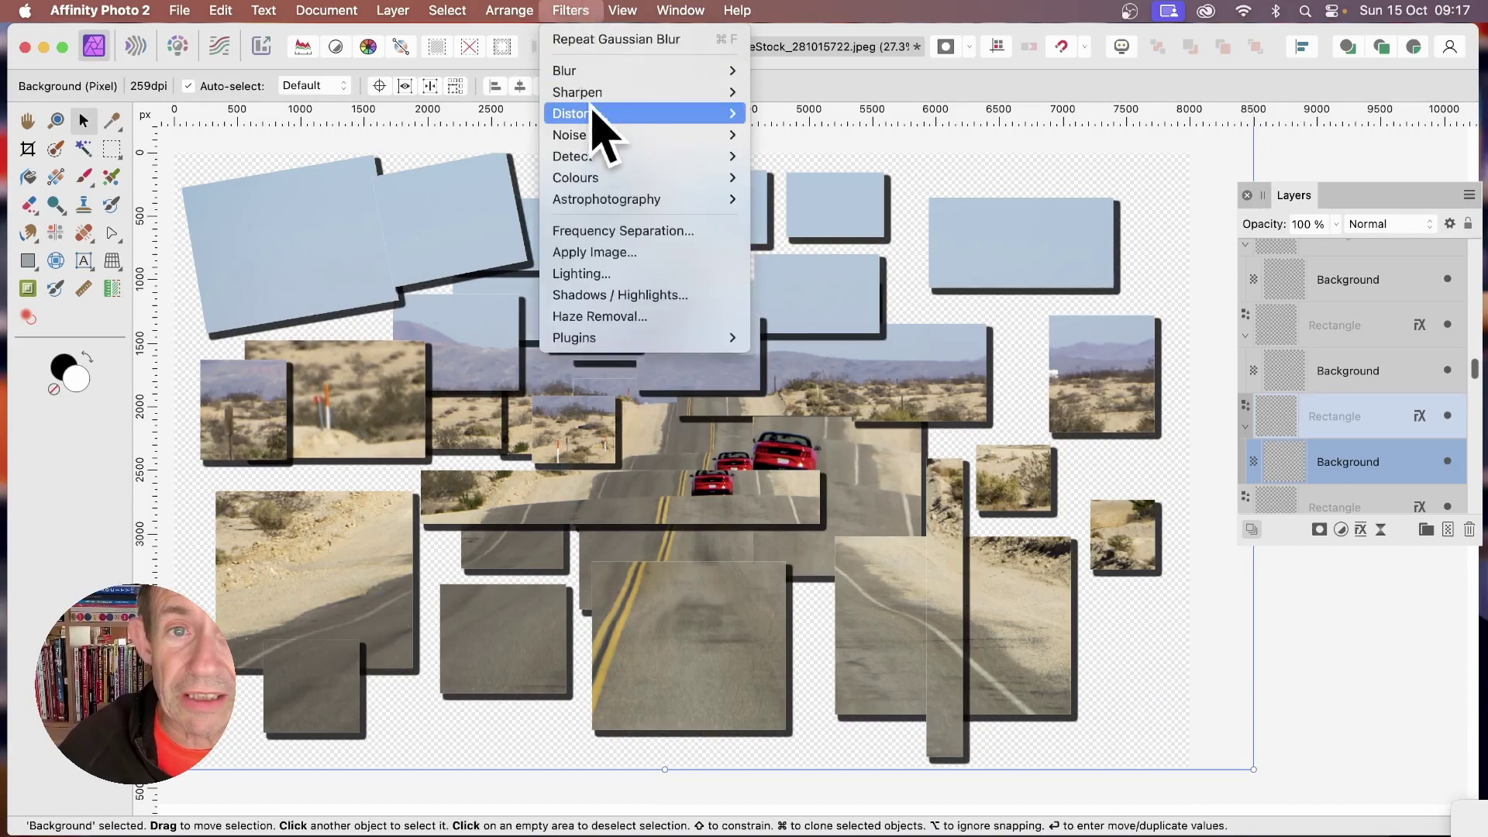
mouse_move(604, 114)
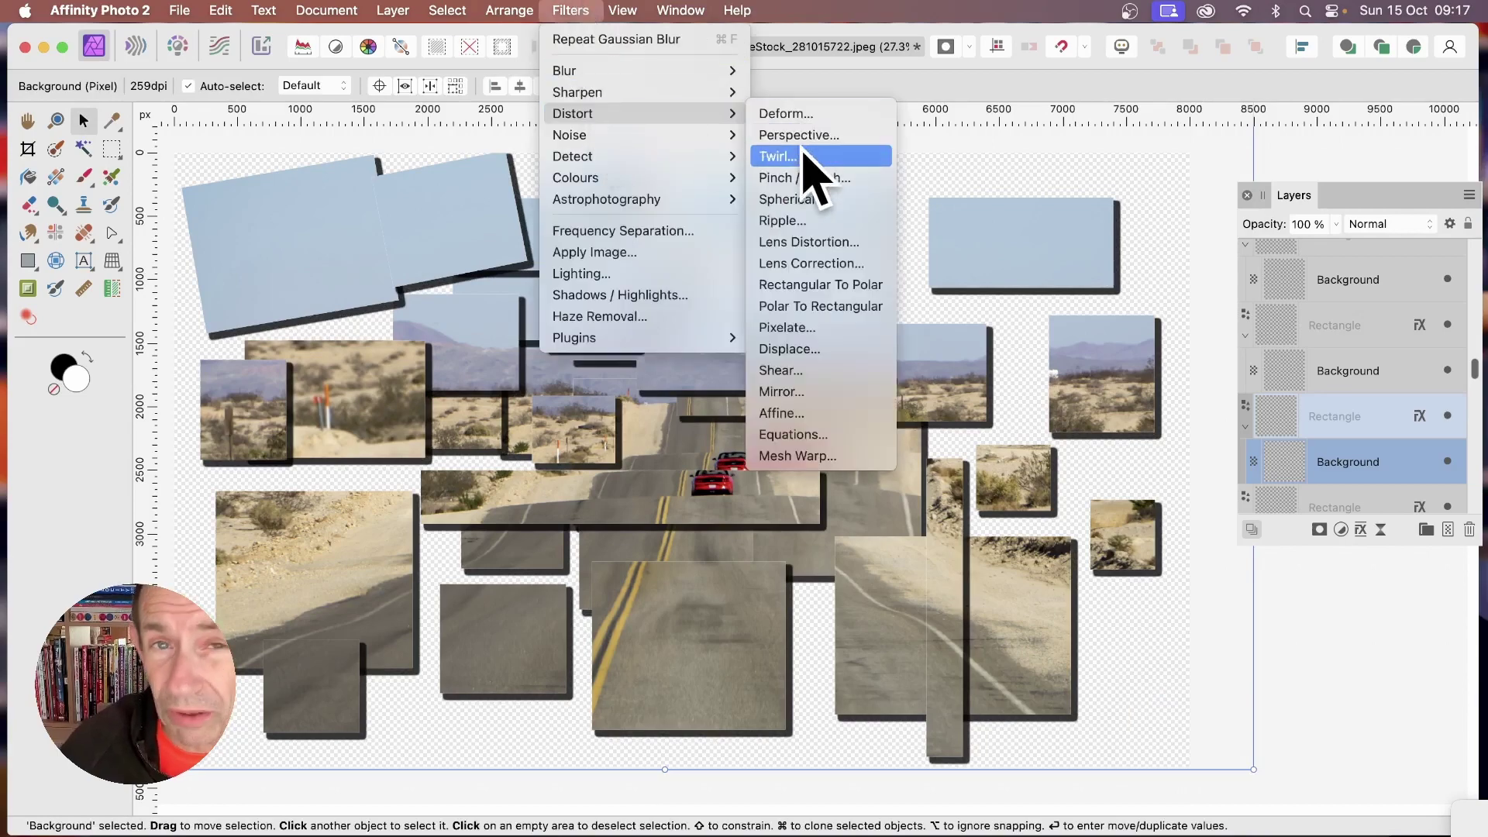
left_click(1179, 172)
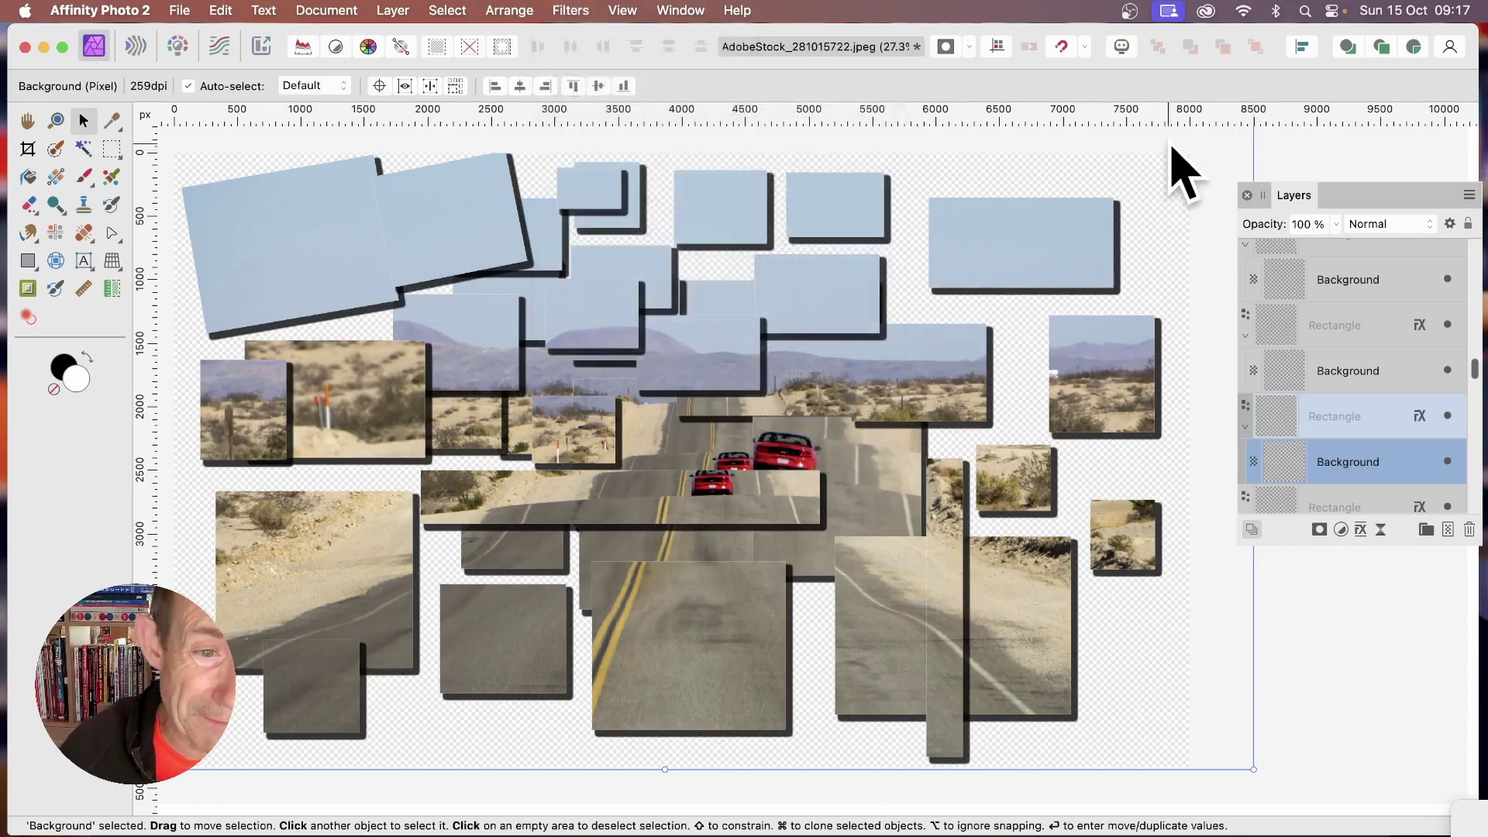
left_click(581, 10)
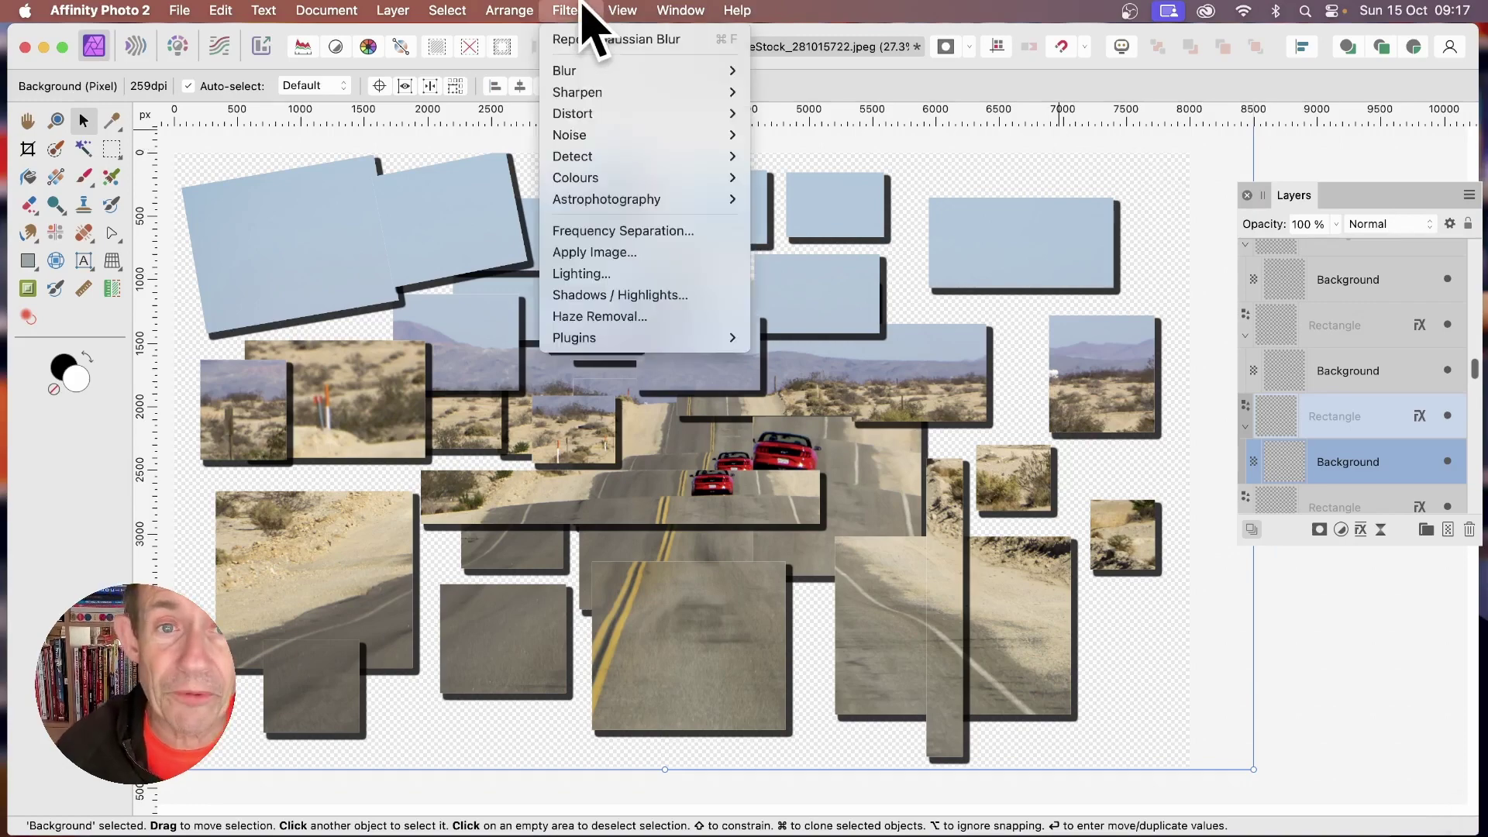
mouse_move(622, 116)
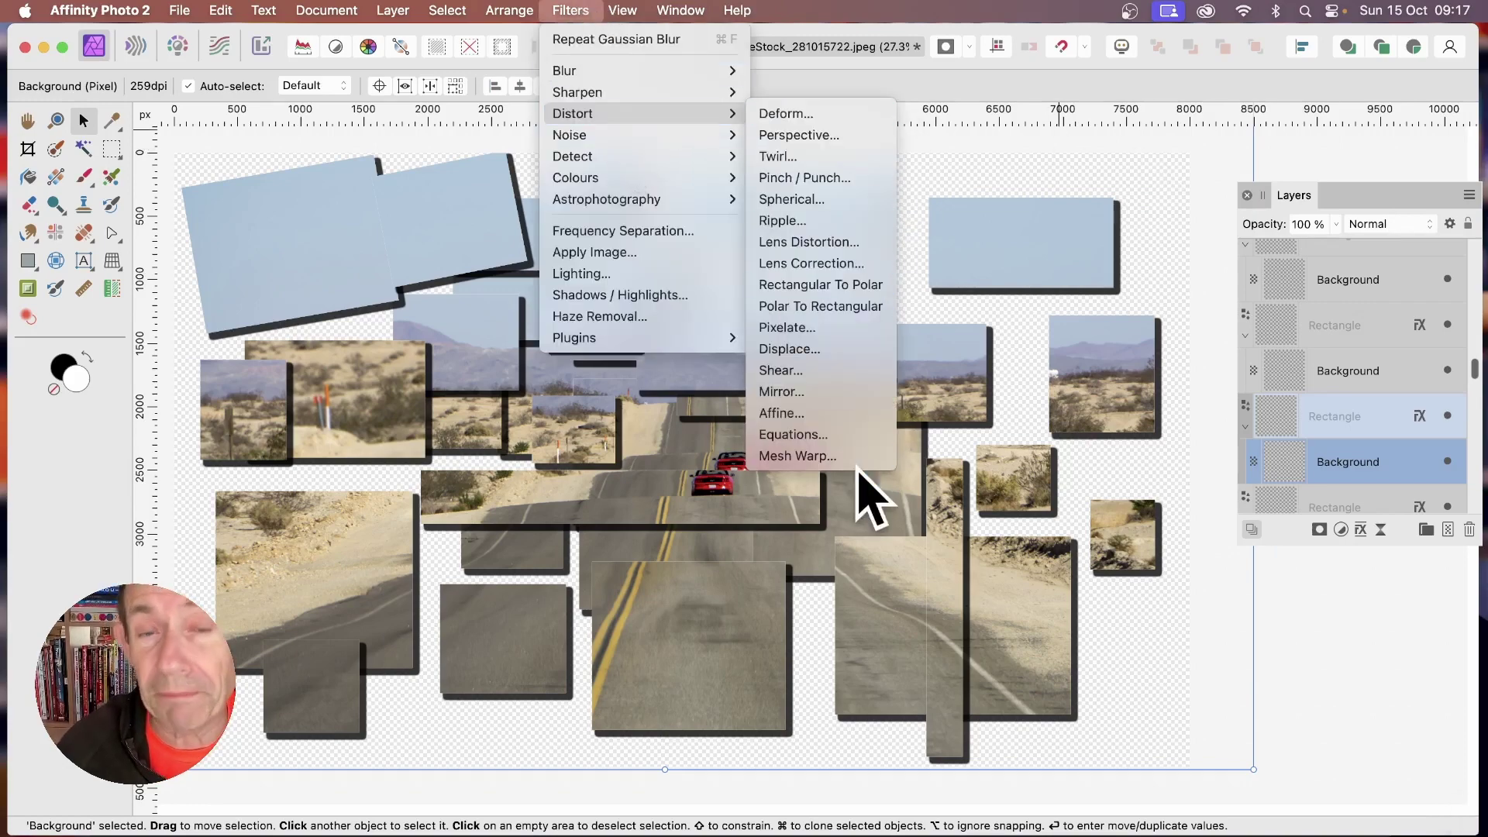
left_click(1108, 440)
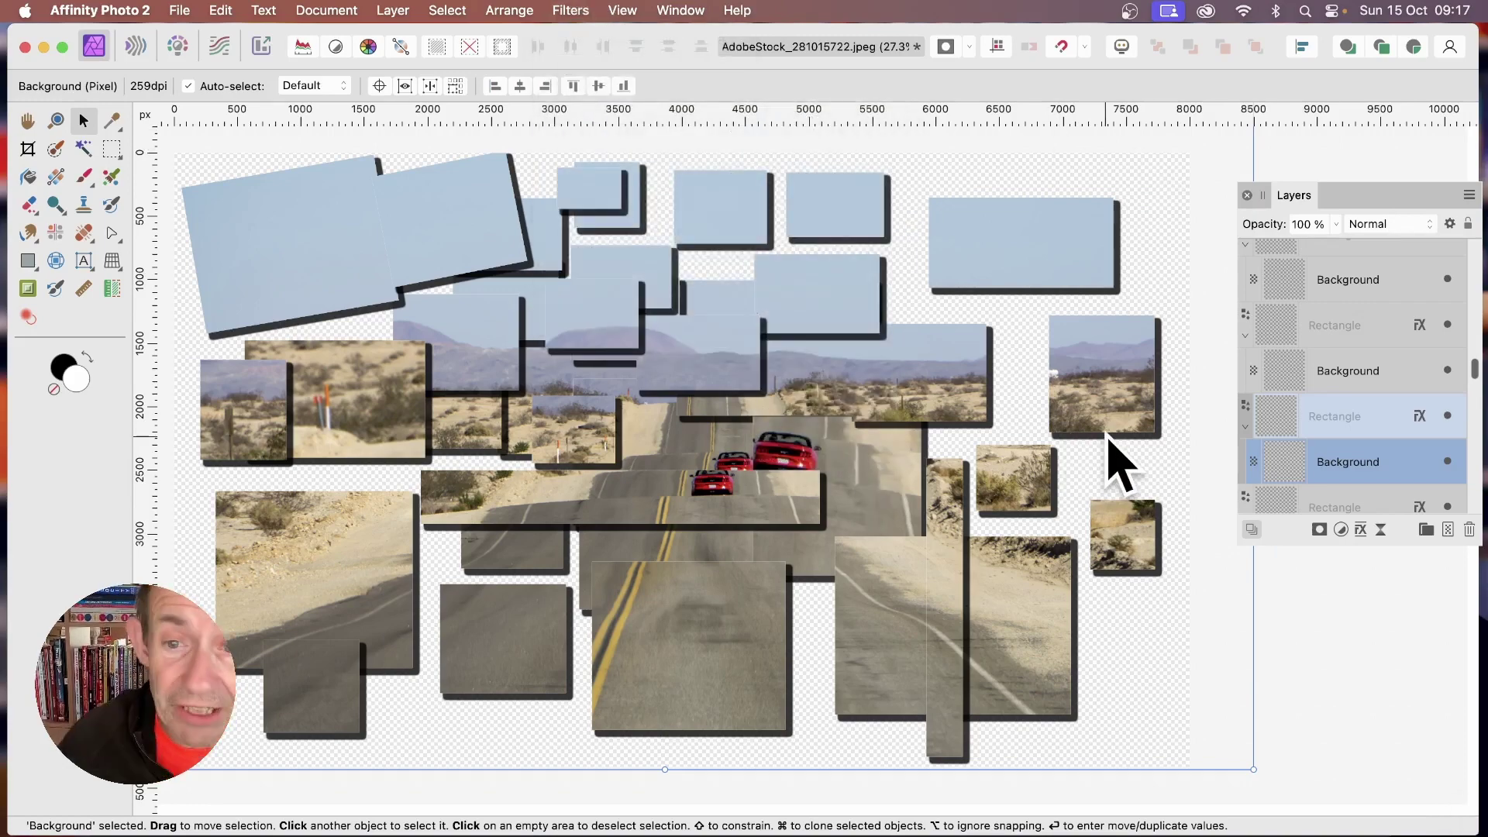
left_click_drag(1474, 366, 1465, 232)
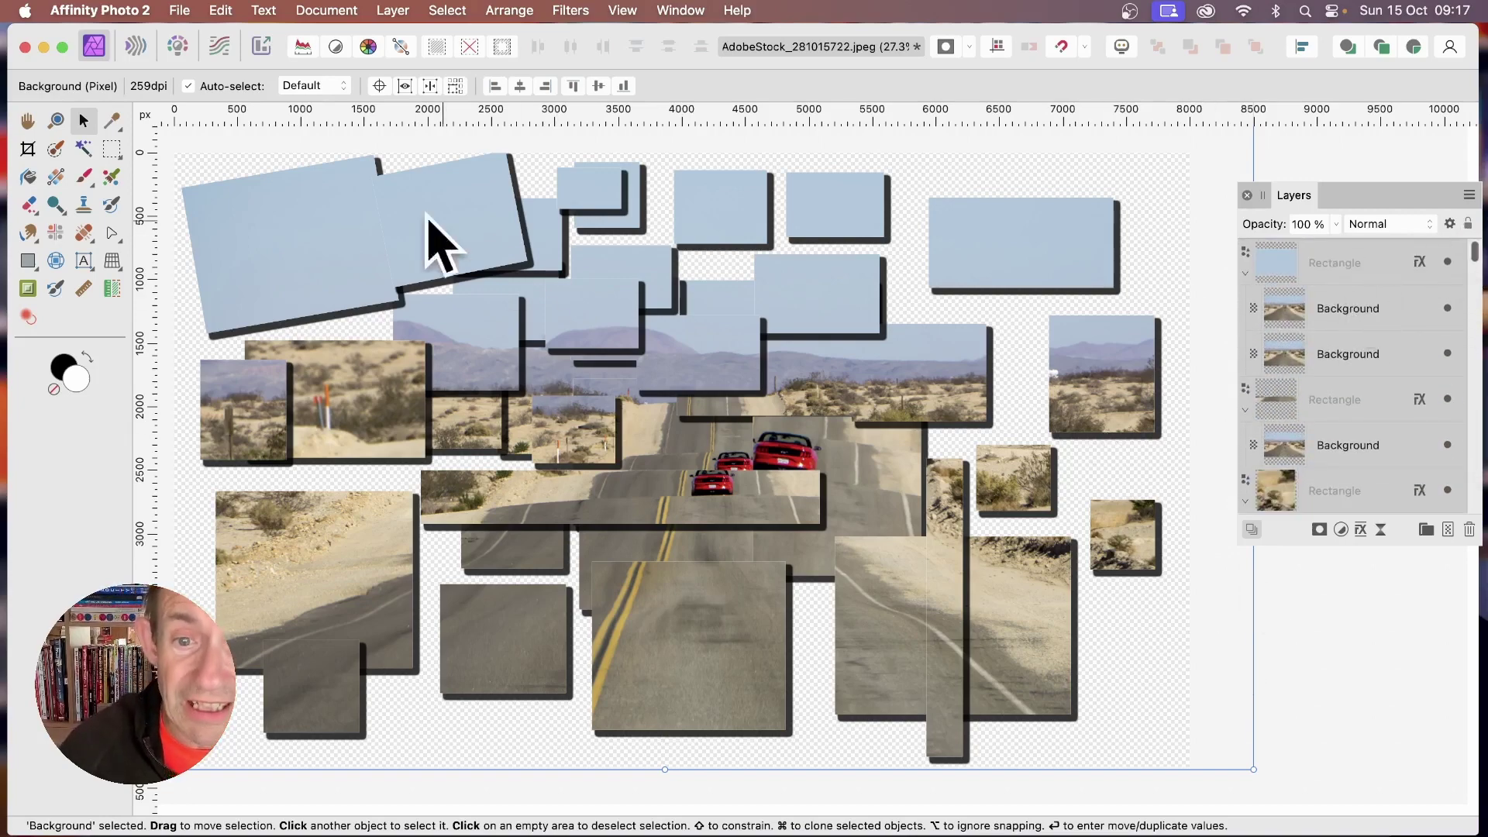